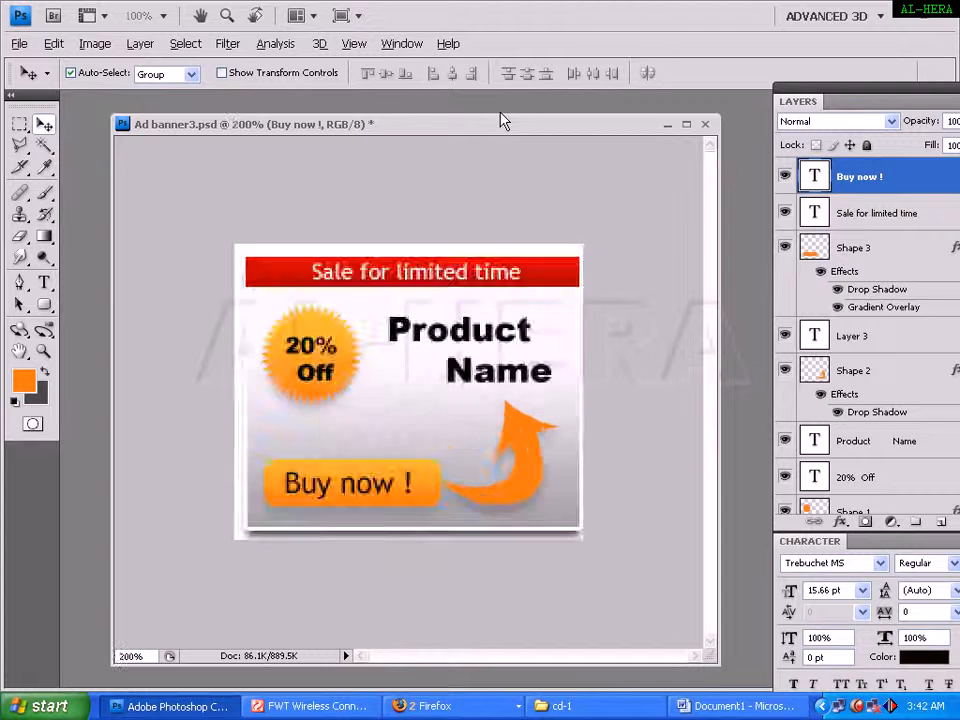
Check the finished banner at different zoom levels and look up its pixel dimensions in the Image Size settings.
{"action": "key", "text": "ctrl+plus"}
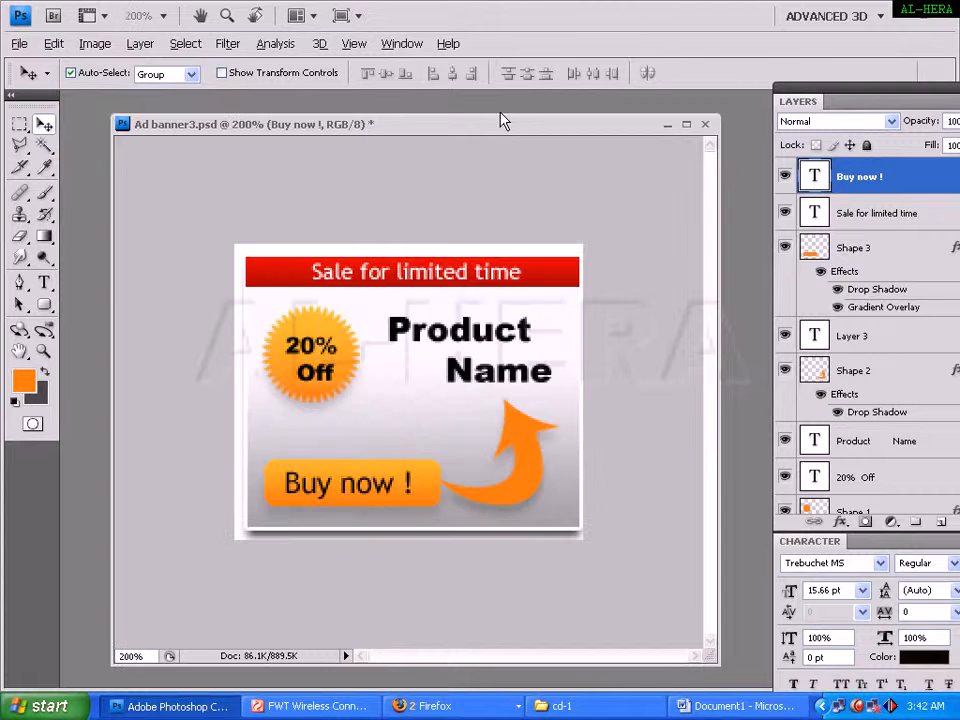
{"action": "key", "text": "ctrl+minus"}
{"action": "key", "text": "ctrl+minus"}
{"action": "key", "text": "ctrl+plus"}
{"action": "key", "text": "ctrl+plus"}
{"action": "key", "text": "ctrl+minus"}
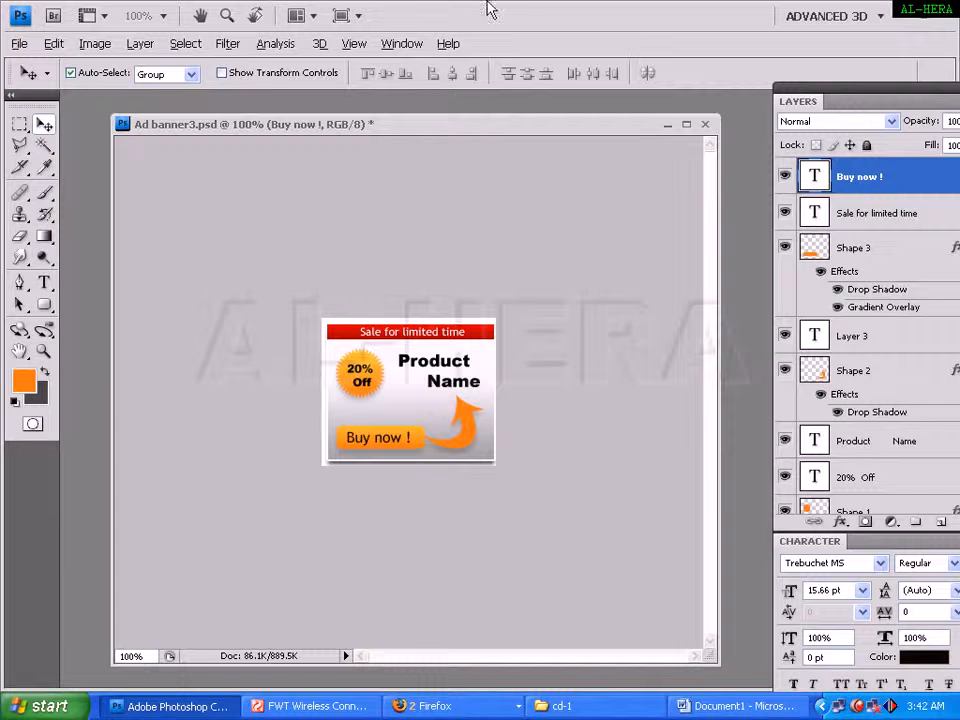
{"action": "left_click", "coordinate": [95, 43]}
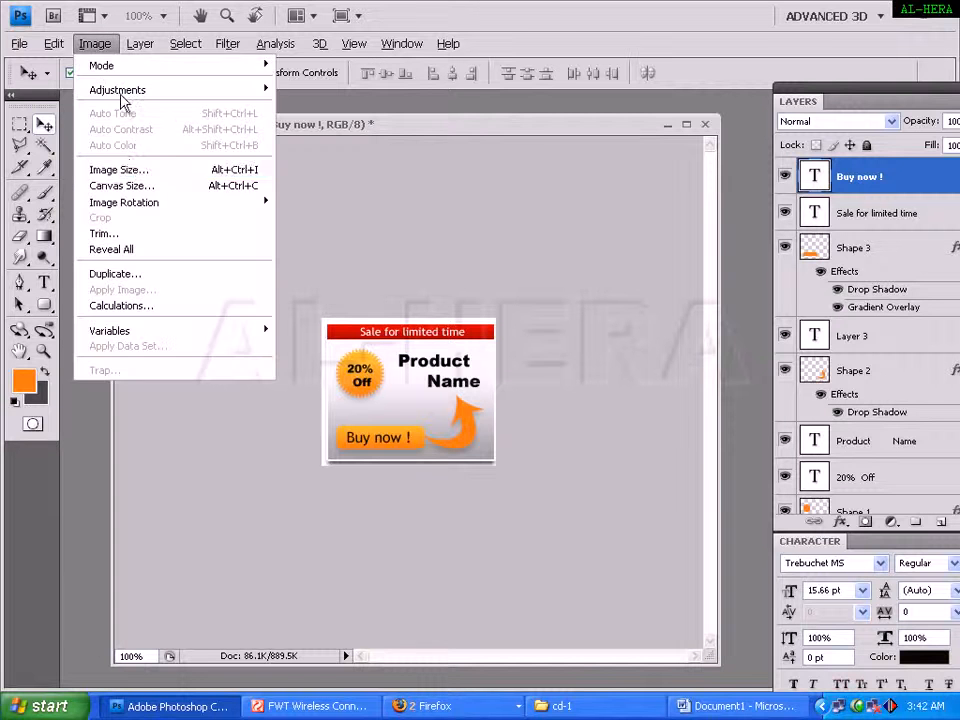
{"action": "left_click", "coordinate": [129, 167]}
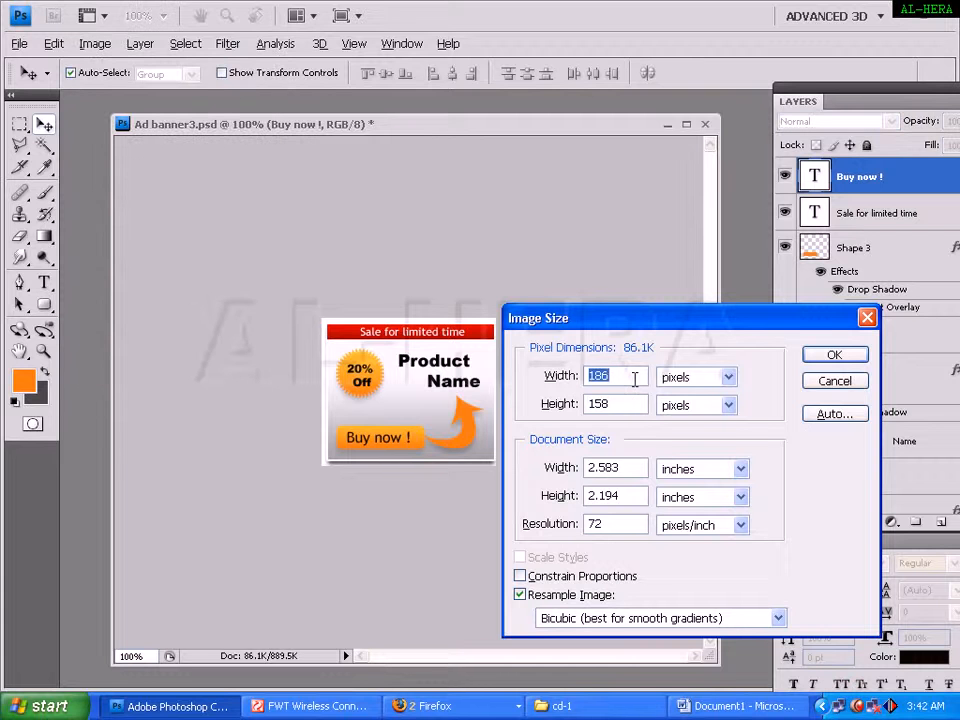
{"action": "left_click", "coordinate": [810, 360]}
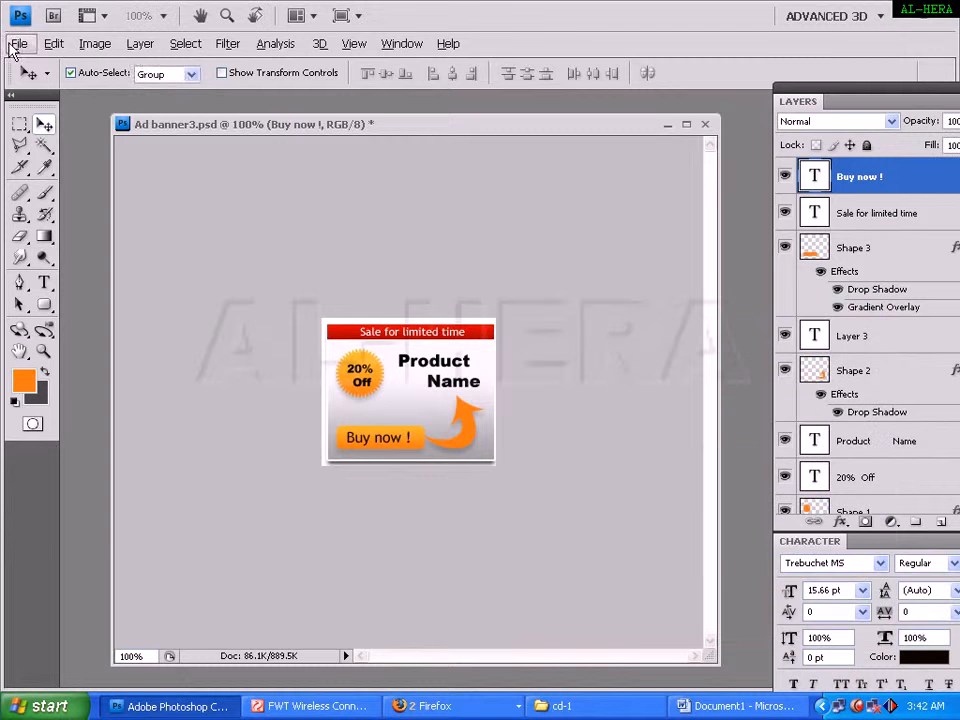
Create a new document of 186 × 158 pixels at 72 pixels/inch in RGB Color with a white background.
{"action": "left_click", "coordinate": [19, 43]}
{"action": "left_click", "coordinate": [30, 65]}
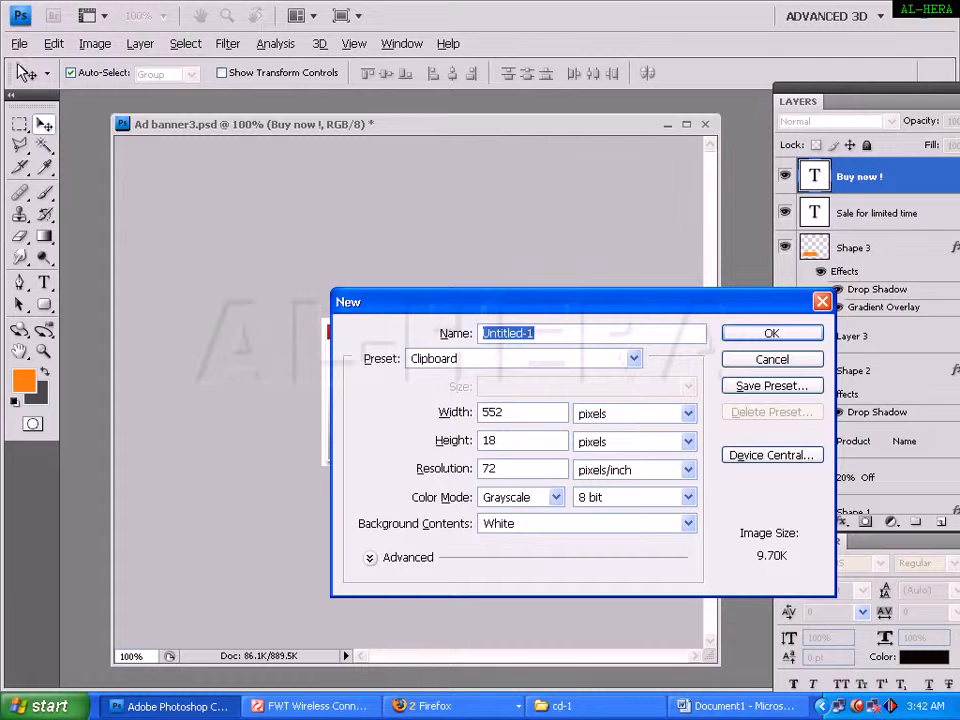
{"action": "left_click_drag", "start_coordinate": [428, 303], "coordinate": [522, 472]}
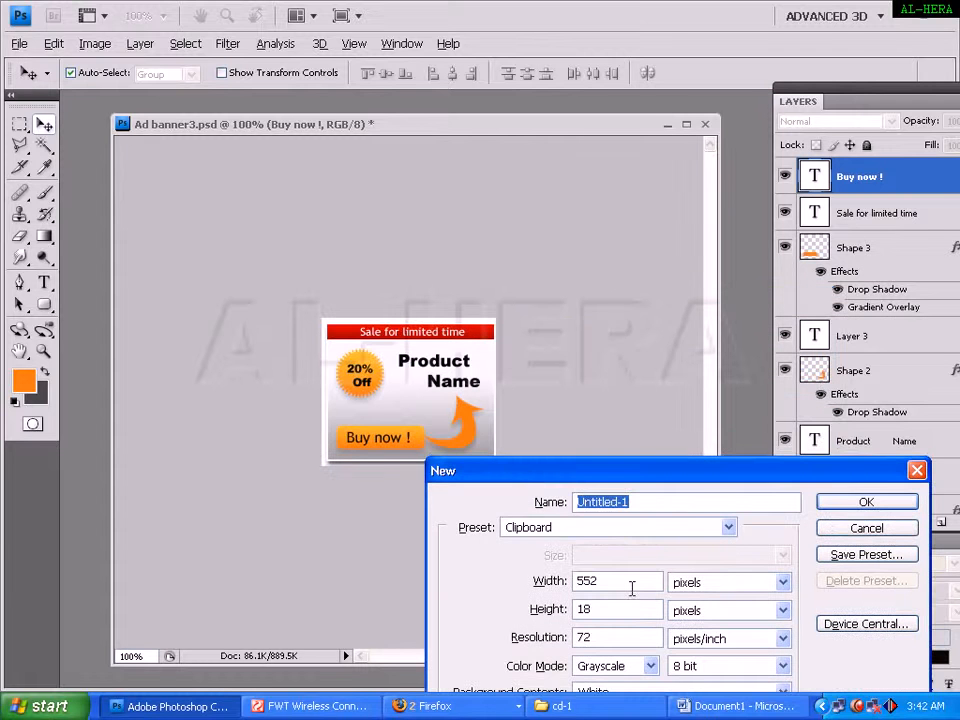
{"action": "double_click", "coordinate": [632, 589]}
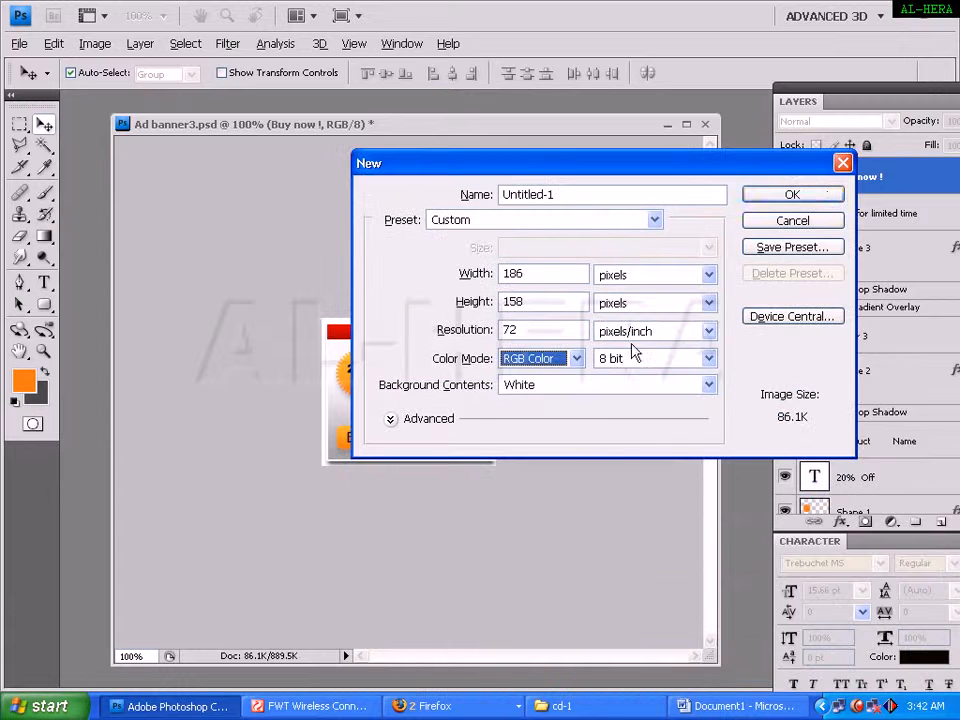
{"action": "left_click", "coordinate": [829, 196]}
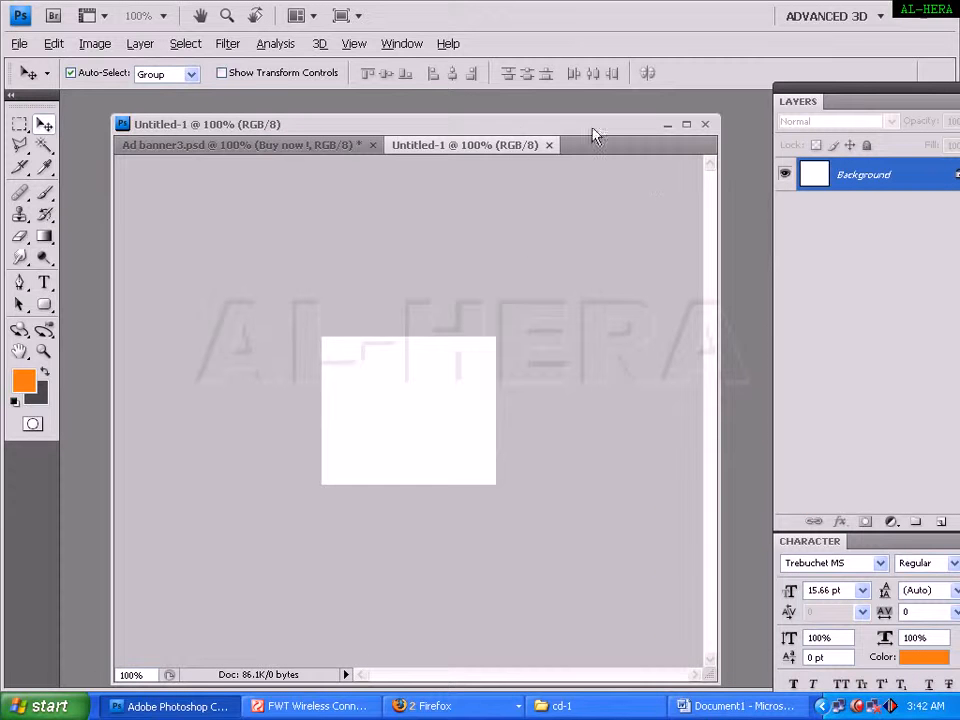
Select a rectangle just inside the edges of the blank canvas, using the finished banner as reference, and add a new layer.
{"action": "left_click", "coordinate": [328, 148]}
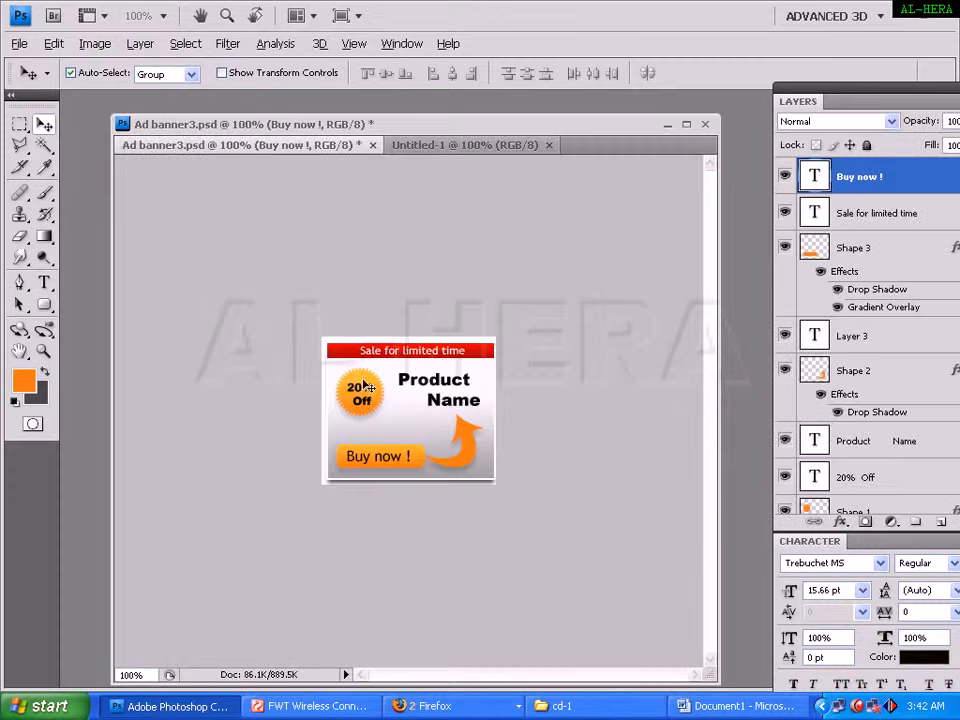
{"action": "left_click", "coordinate": [468, 148]}
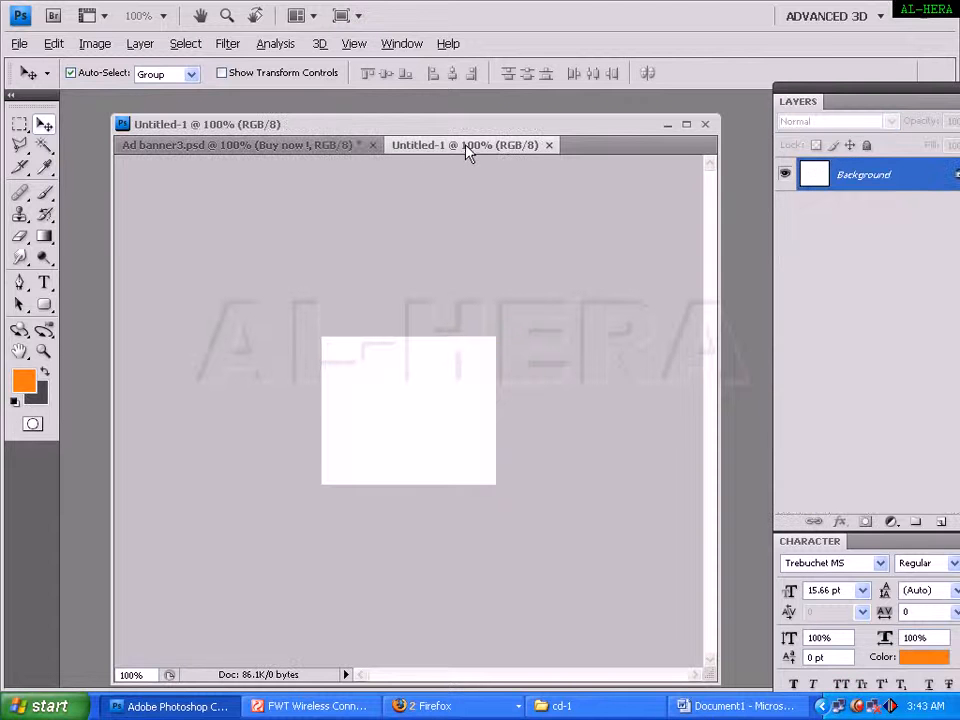
{"action": "left_click", "coordinate": [20, 124]}
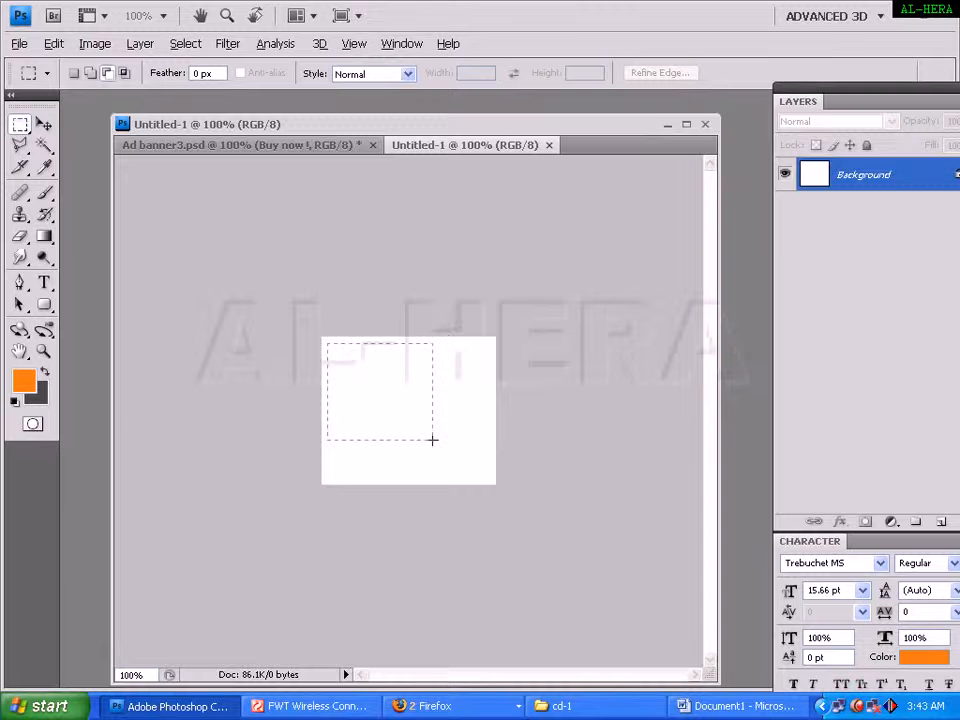
{"action": "left_click_drag", "start_coordinate": [432, 439], "coordinate": [491, 481]}
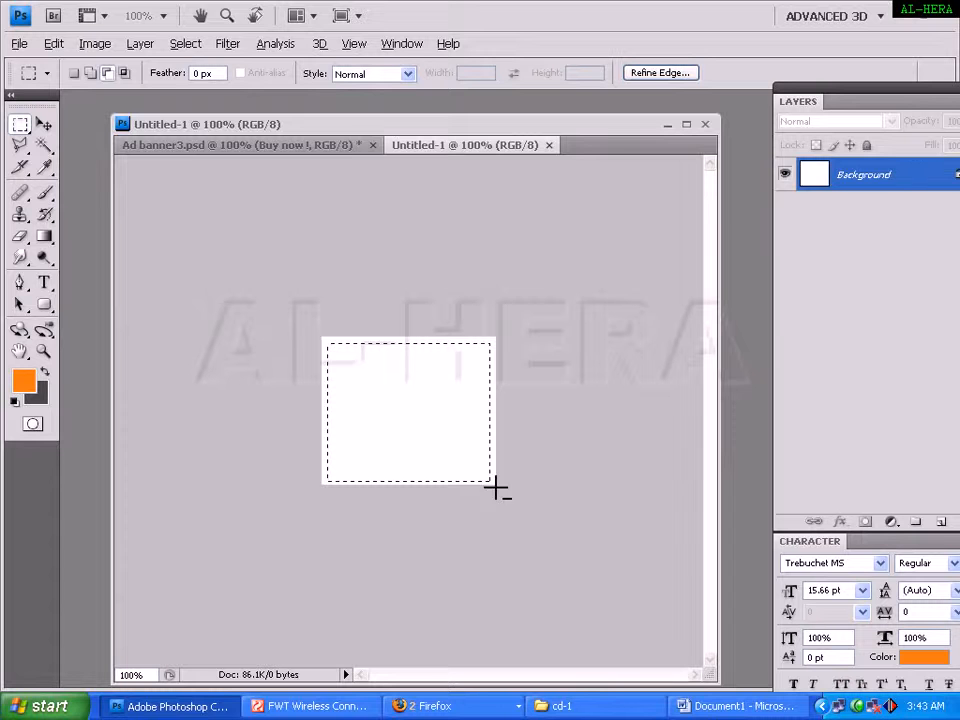
{"action": "left_click", "coordinate": [943, 523]}
Set the foreground colour to the grey a7a7a7 sampled from the lower edge of the finished banner's background.
{"action": "left_click", "coordinate": [332, 146]}
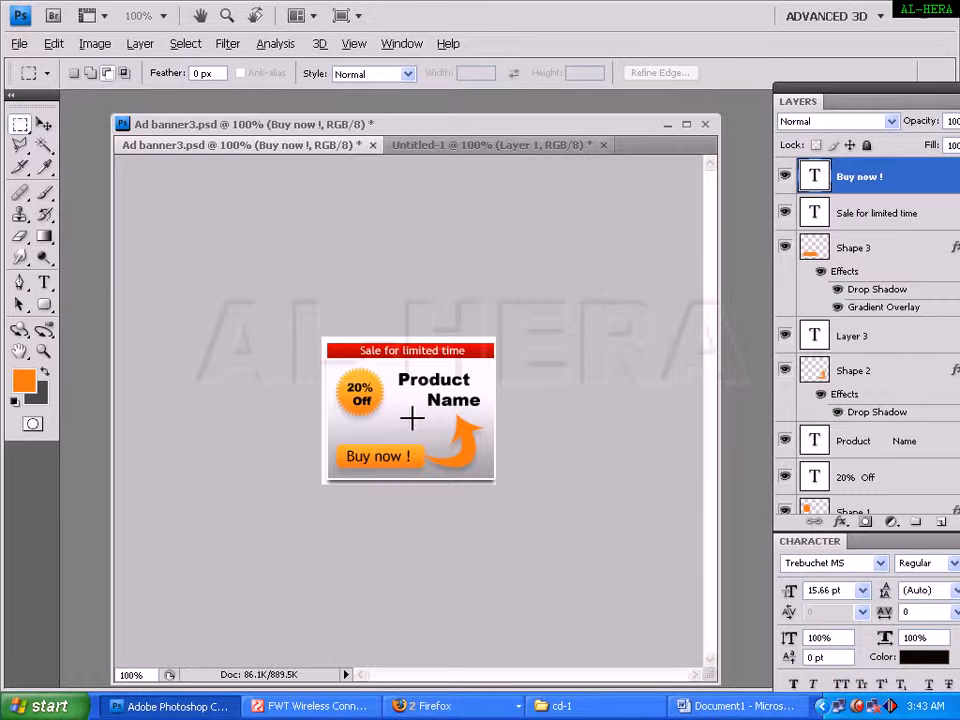
{"action": "left_click", "coordinate": [44, 125]}
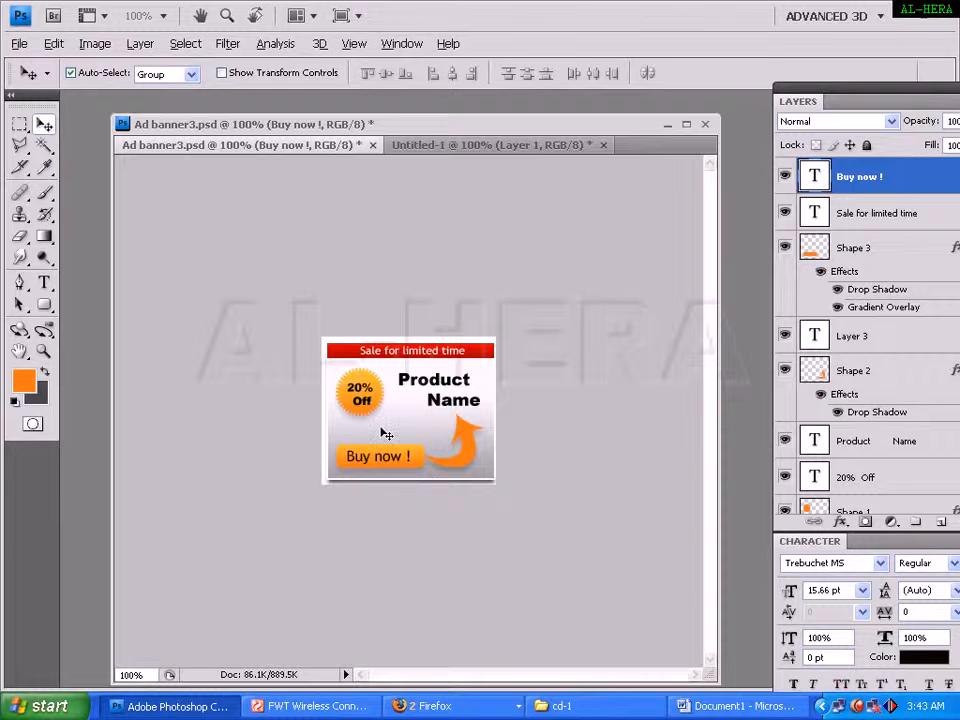
{"action": "left_click", "coordinate": [25, 380]}
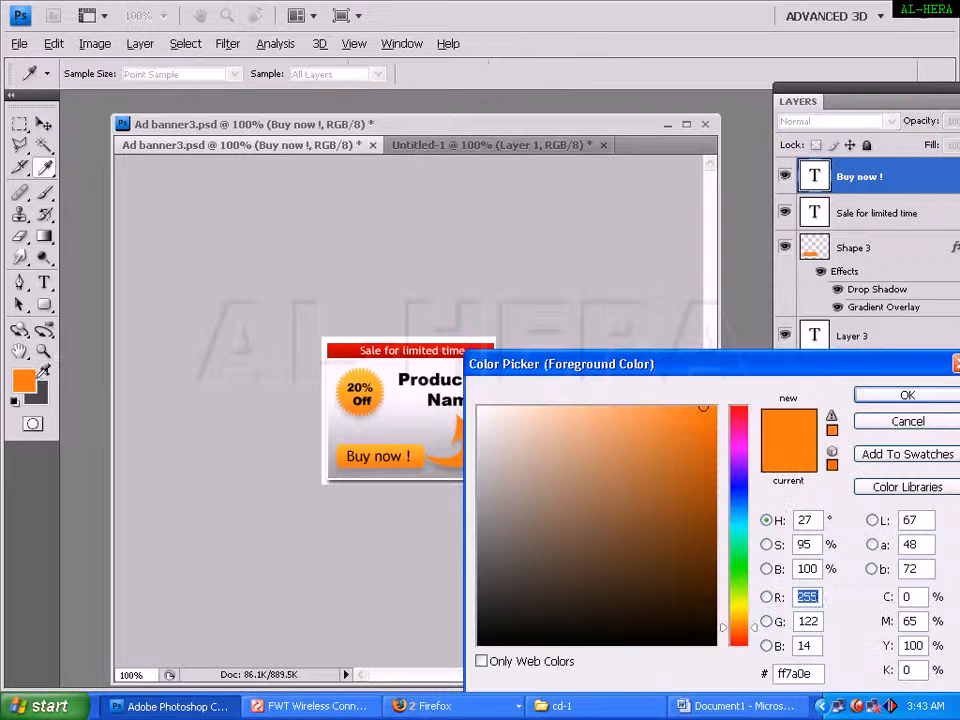
{"action": "left_click_drag", "start_coordinate": [615, 367], "coordinate": [654, 294]}
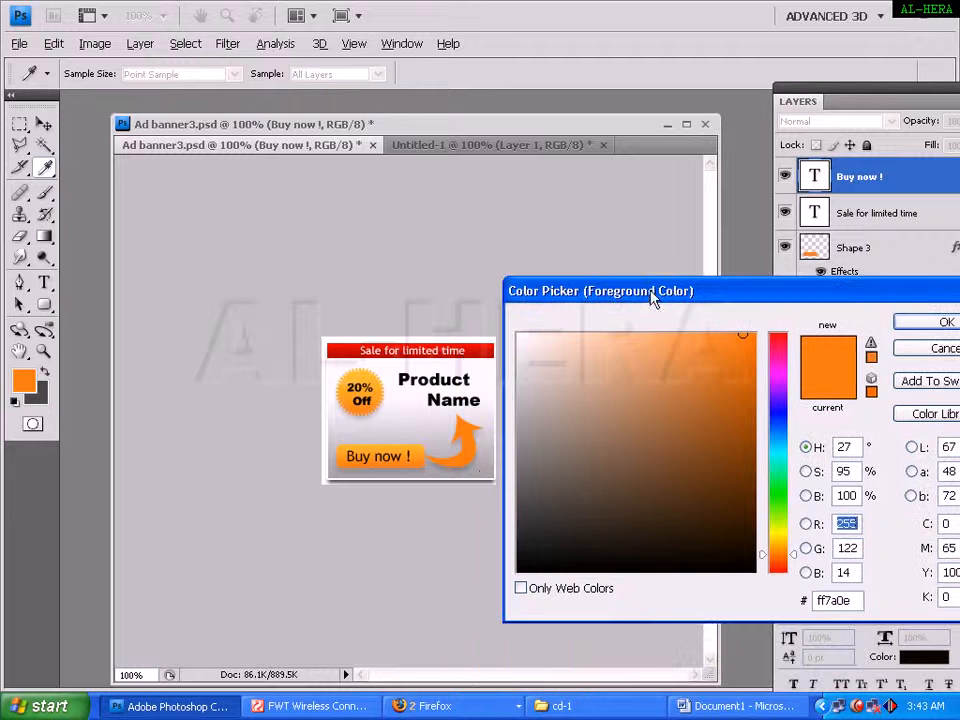
{"action": "left_click", "coordinate": [487, 474]}
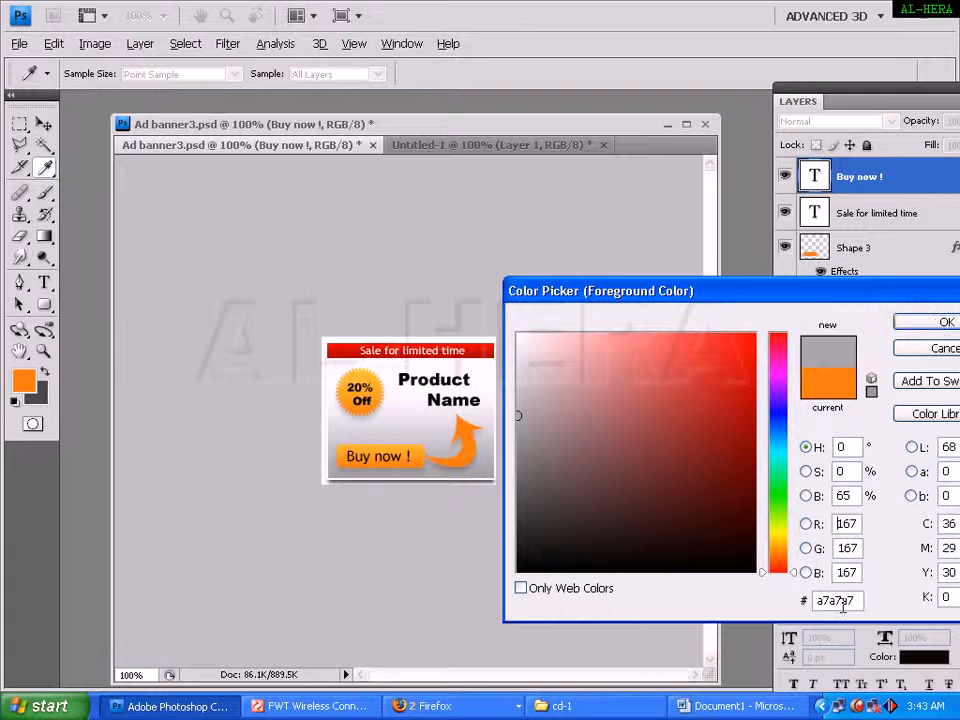
{"action": "left_click", "coordinate": [940, 322]}
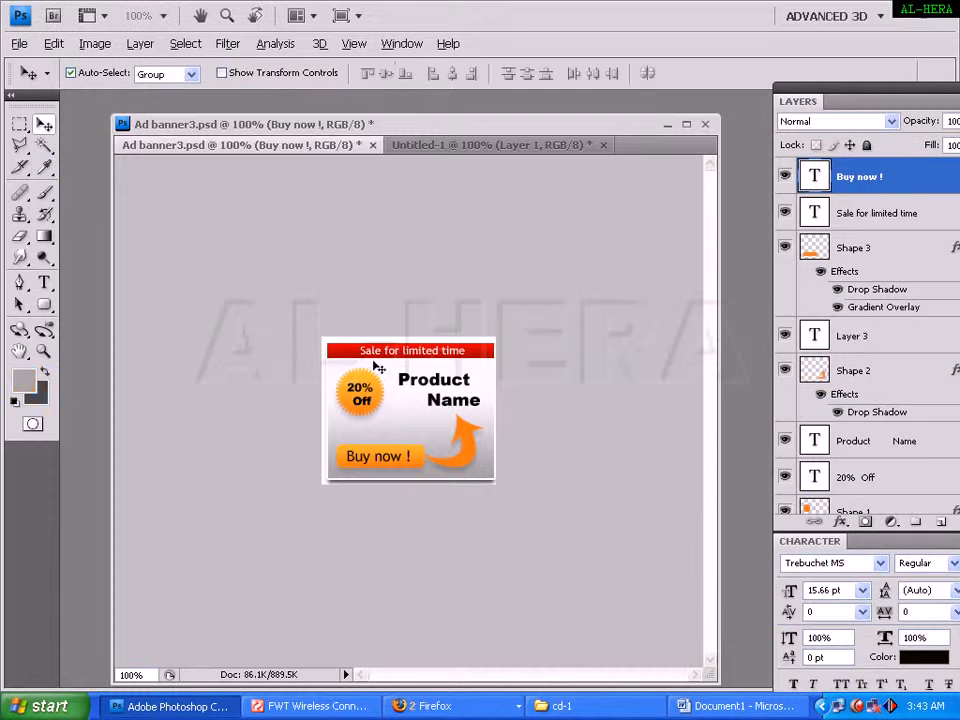
Set the background colour to the near-white sampled from the upper part of the finished banner's background.
{"action": "left_click", "coordinate": [40, 398]}
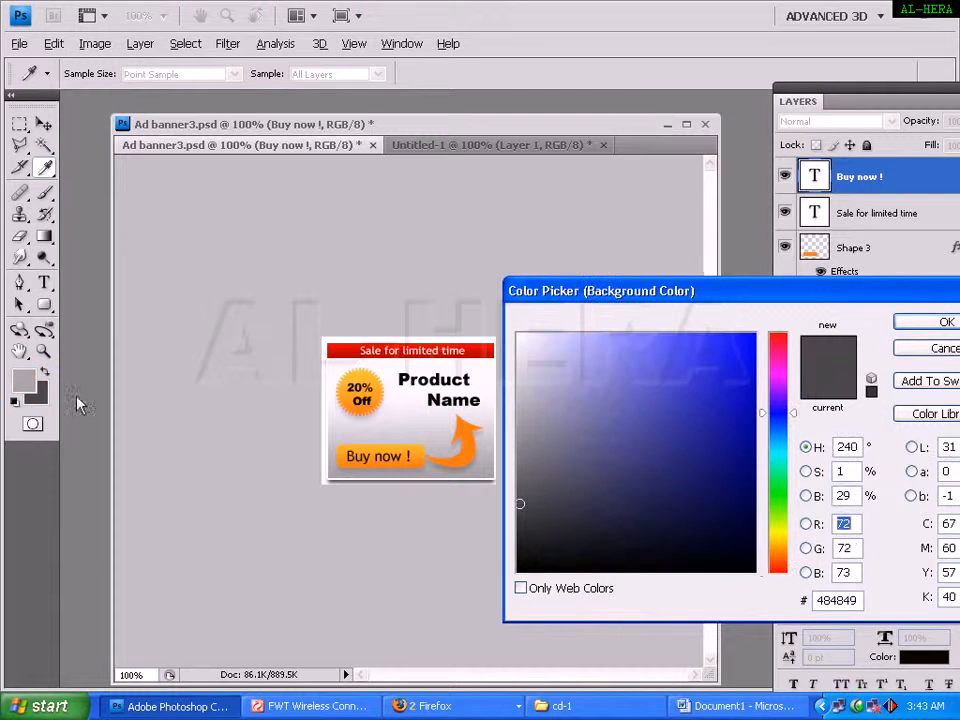
{"action": "left_click", "coordinate": [386, 364]}
{"action": "left_click", "coordinate": [915, 323]}
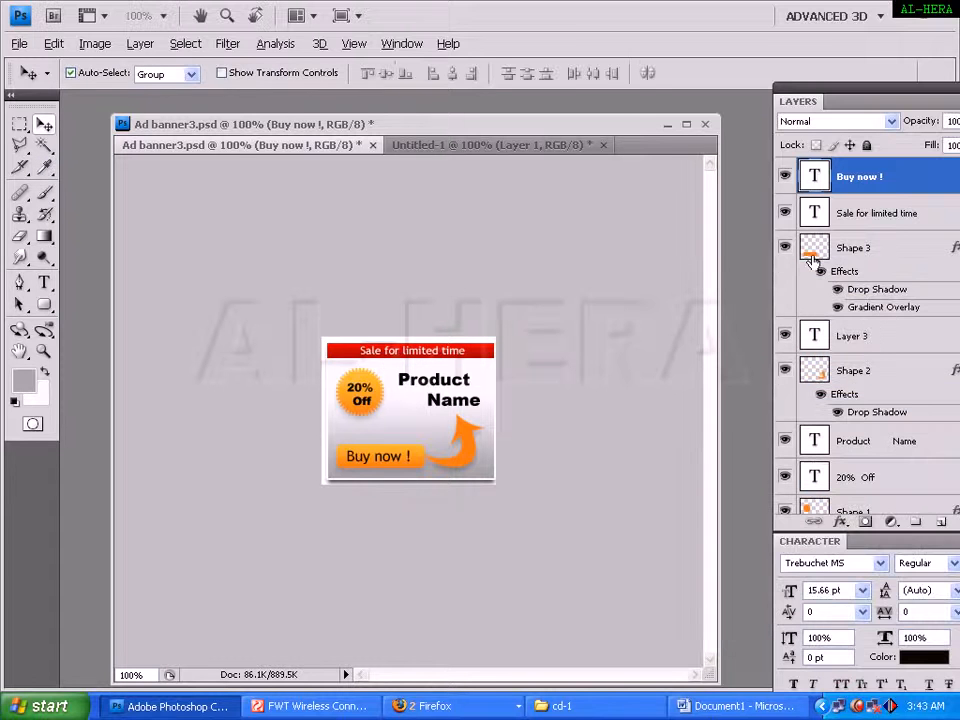
Set the Gradient tool to the Foreground to Background preset for the empty layer in the new document.
{"action": "left_click", "coordinate": [480, 145]}
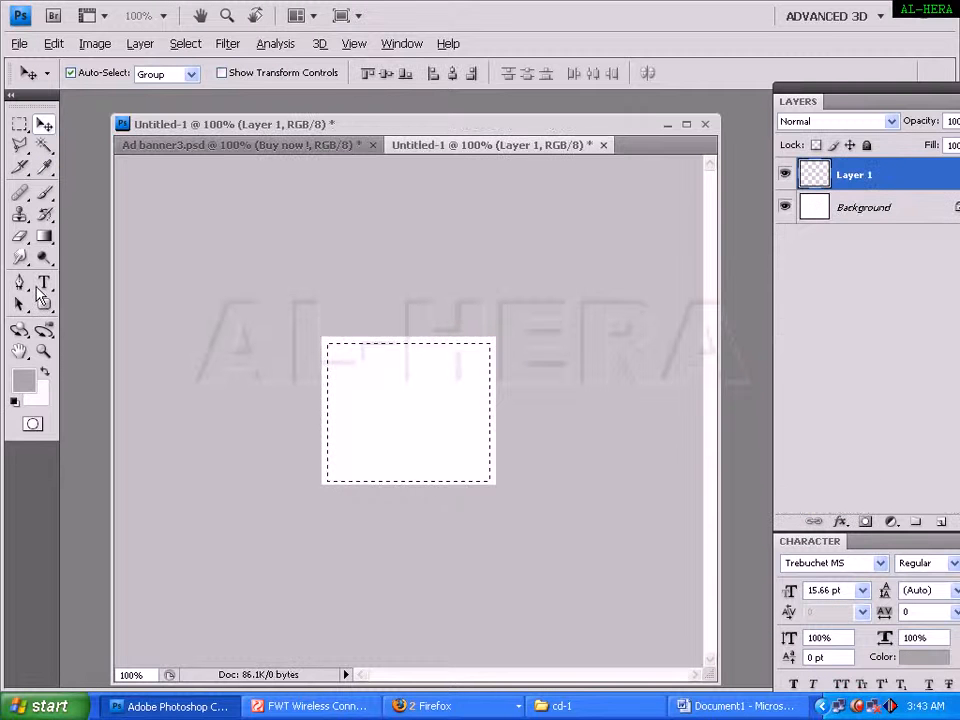
{"action": "left_click", "coordinate": [45, 238]}
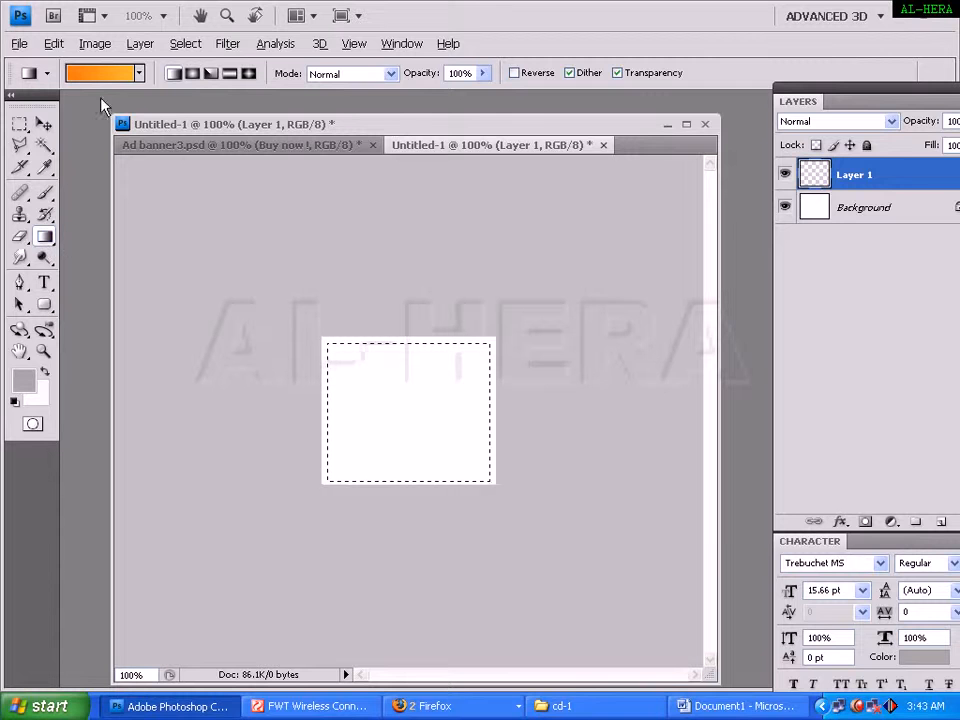
{"action": "left_click", "coordinate": [75, 73]}
{"action": "left_click", "coordinate": [589, 155]}
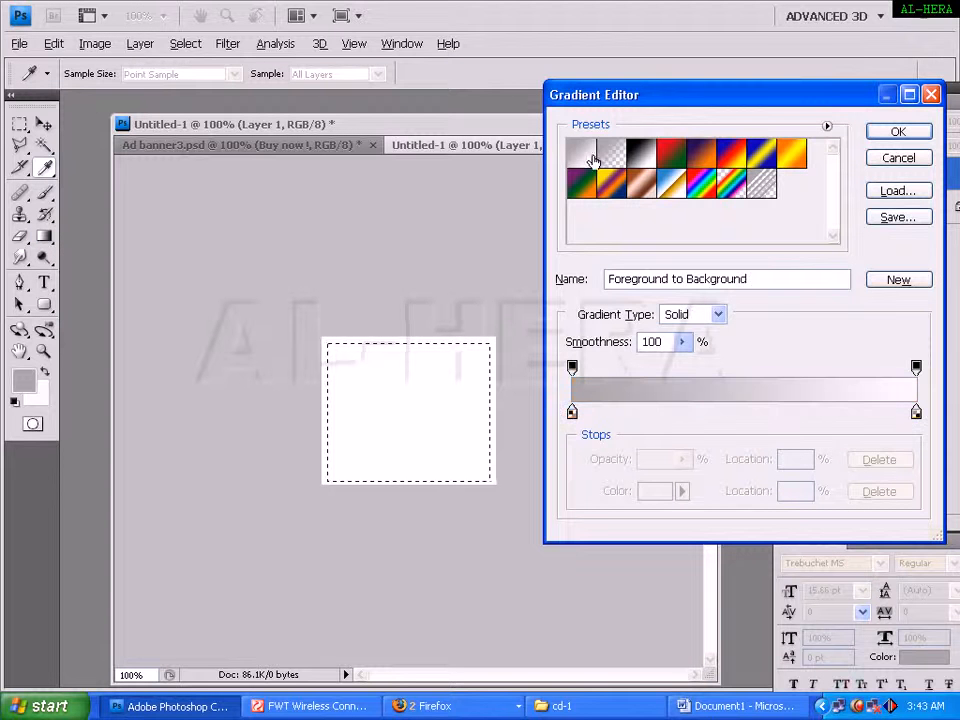
{"action": "left_click", "coordinate": [897, 133]}
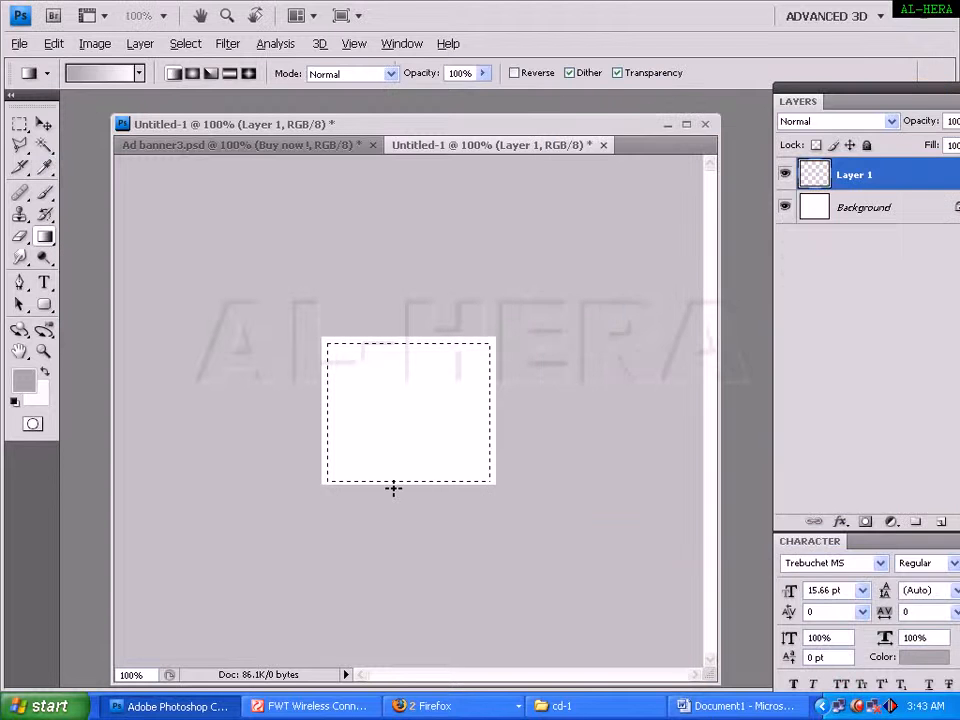
Try a full-height and a shorter upward gradient in the selection, comparing with the finished banner, and undo both.
{"action": "left_click_drag", "start_coordinate": [403, 476], "coordinate": [403, 339]}
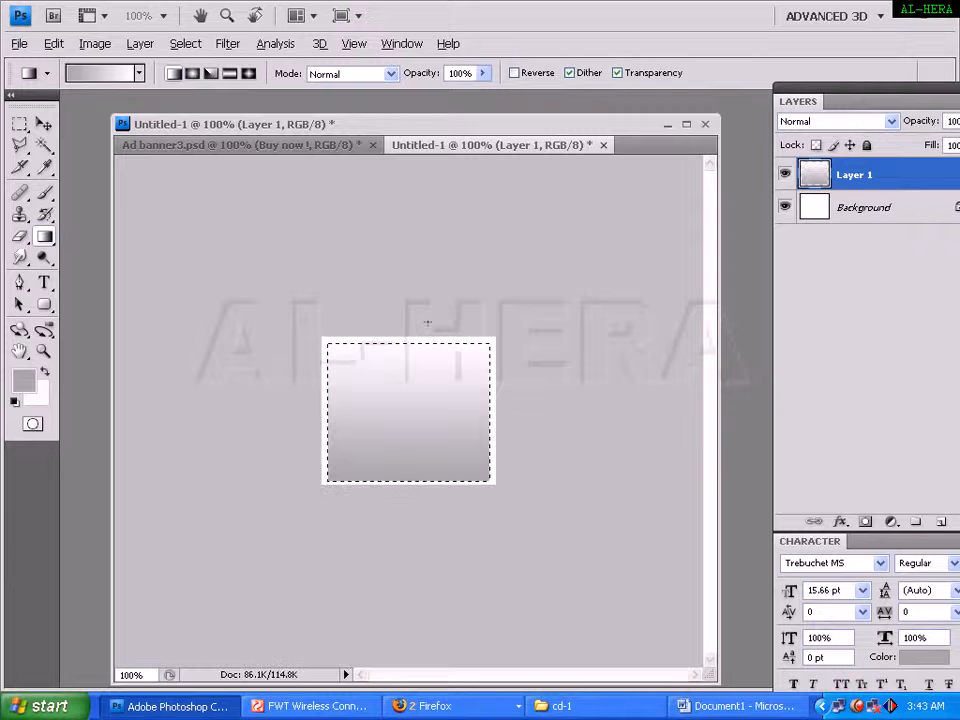
{"action": "left_click", "coordinate": [311, 146]}
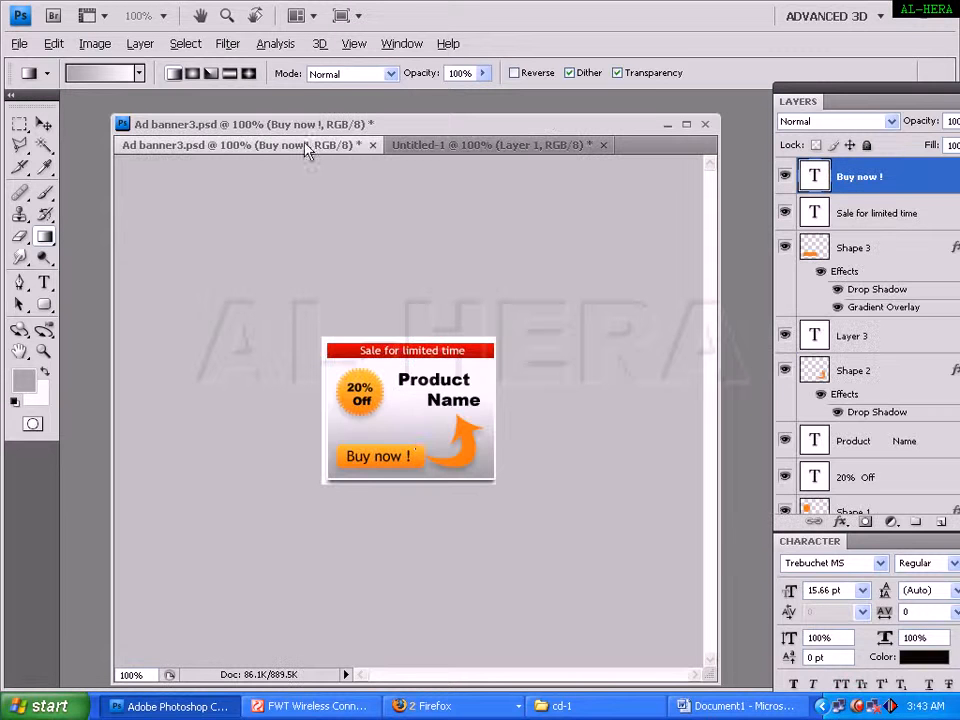
{"action": "key", "text": "ctrl+Tab"}
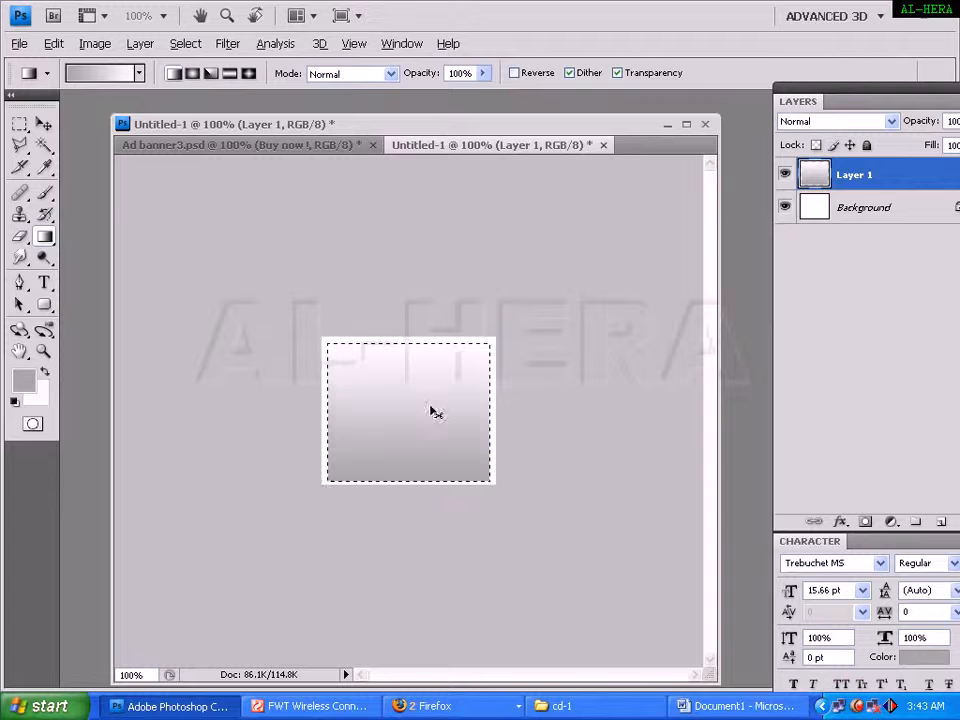
{"action": "key", "text": "ctrl+z"}
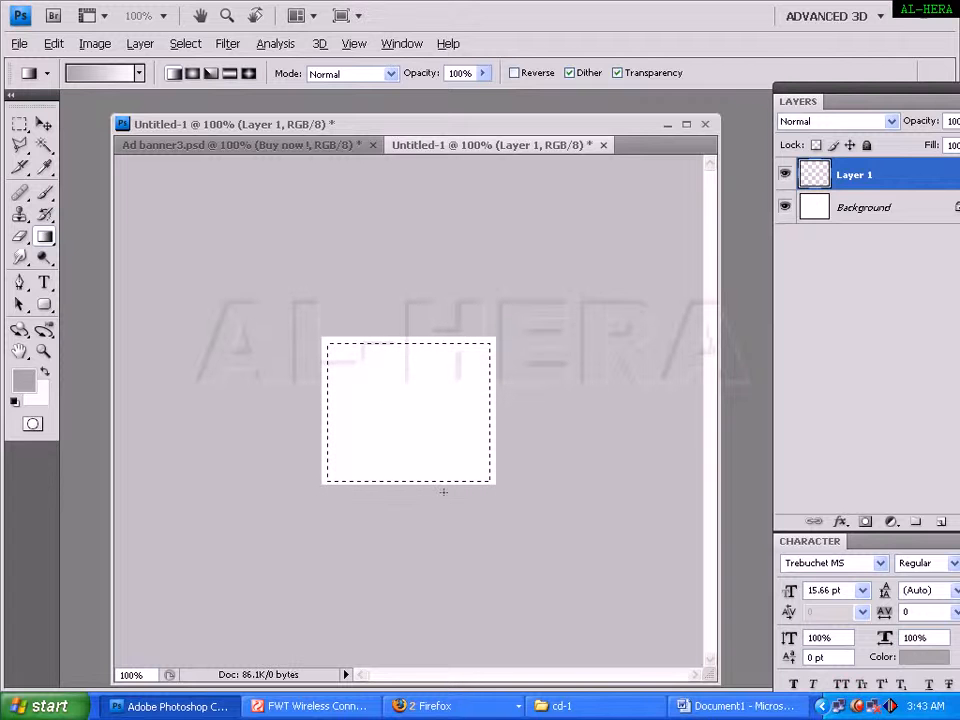
{"action": "left_click_drag", "start_coordinate": [408, 482], "coordinate": [408, 432]}
{"action": "key", "text": "ctrl+z"}
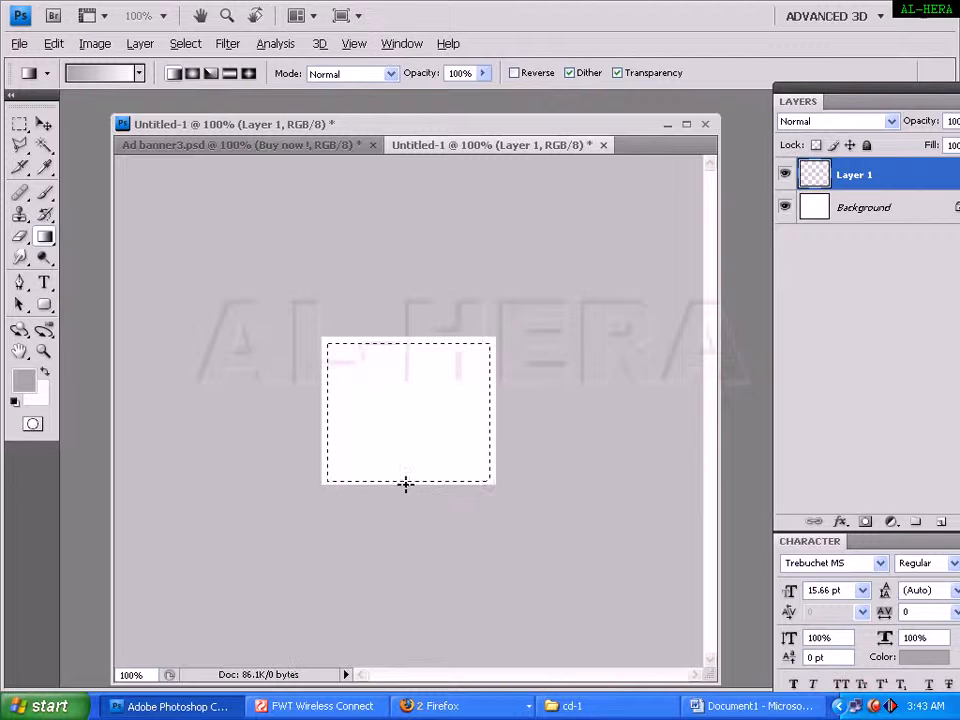
Fill the selection with a linear grey-to-white gradient from its lower edge up to about mid-height and deselect it.
{"action": "left_click_drag", "start_coordinate": [404, 481], "coordinate": [404, 412]}
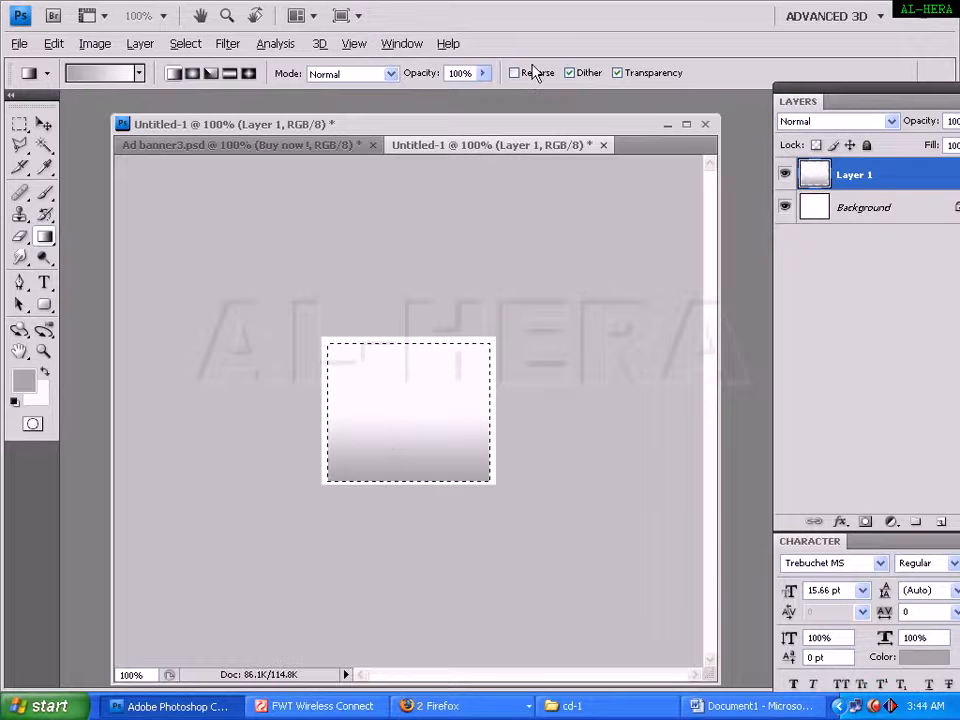
{"action": "left_click", "coordinate": [20, 123]}
{"action": "left_click", "coordinate": [429, 351]}
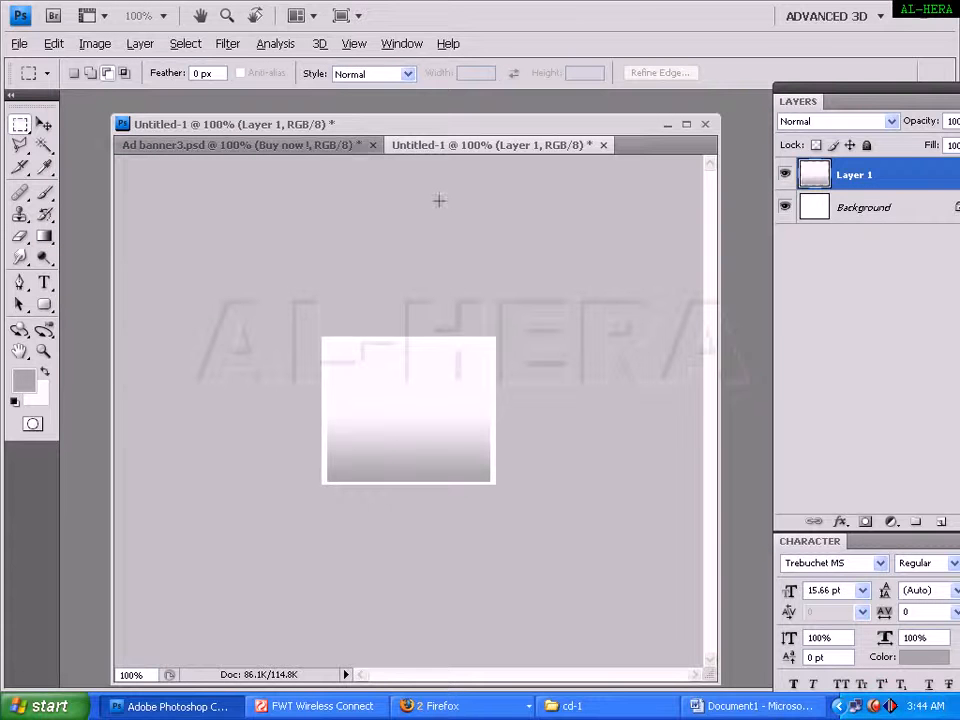
Add a drop shadow with 47% opacity to the grey gradient layer, checking the finished banner first.
{"action": "left_click", "coordinate": [313, 148]}
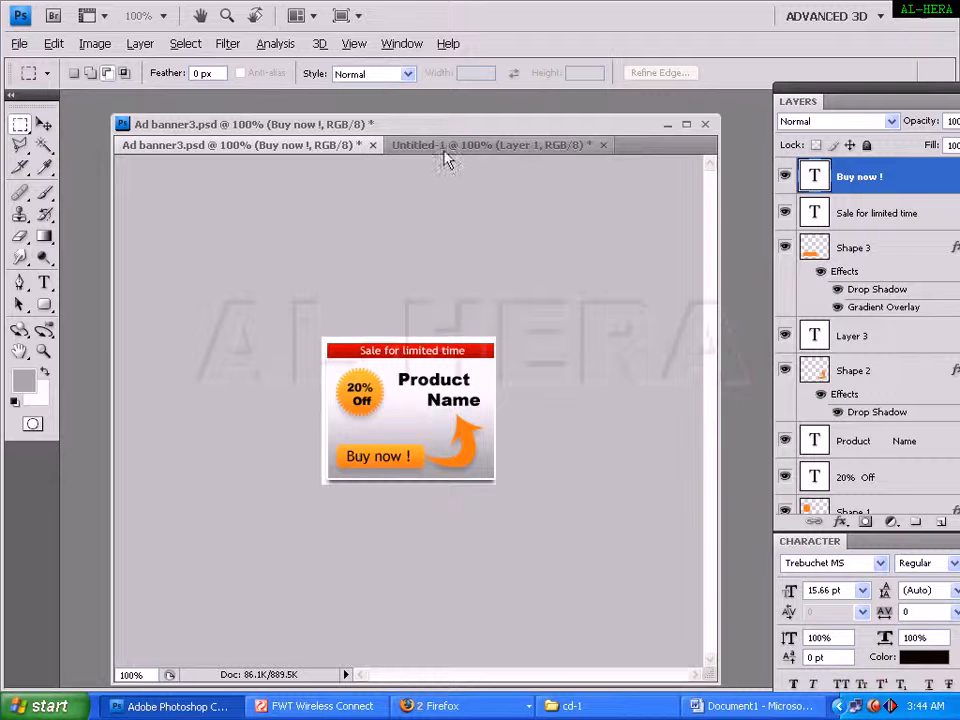
{"action": "left_click", "coordinate": [490, 148]}
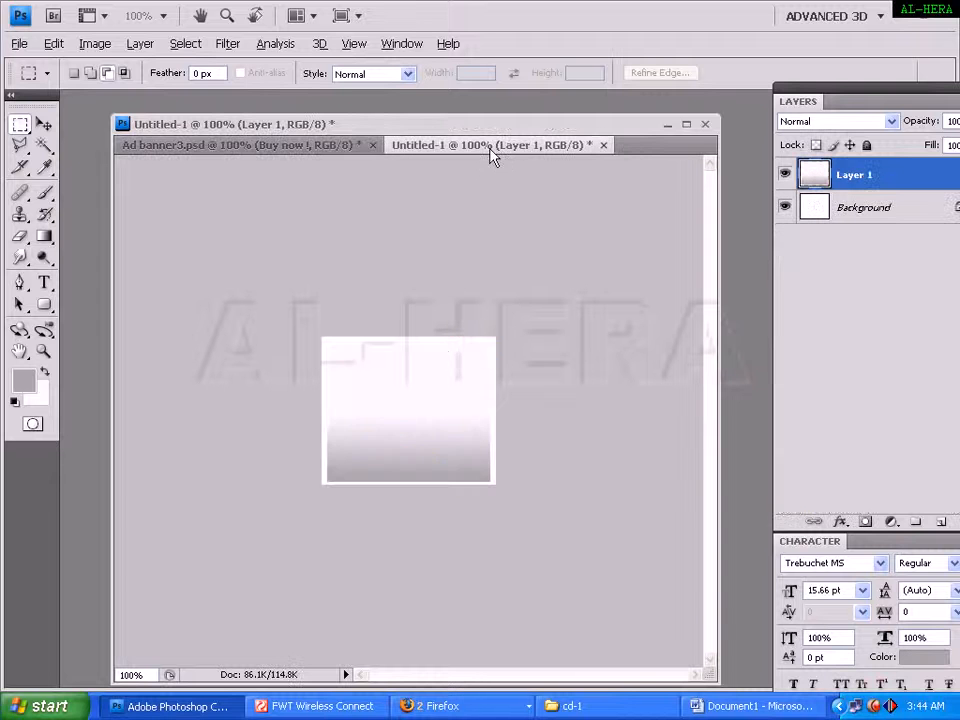
{"action": "left_click", "coordinate": [140, 44]}
{"action": "mouse_move", "coordinate": [186, 139]}
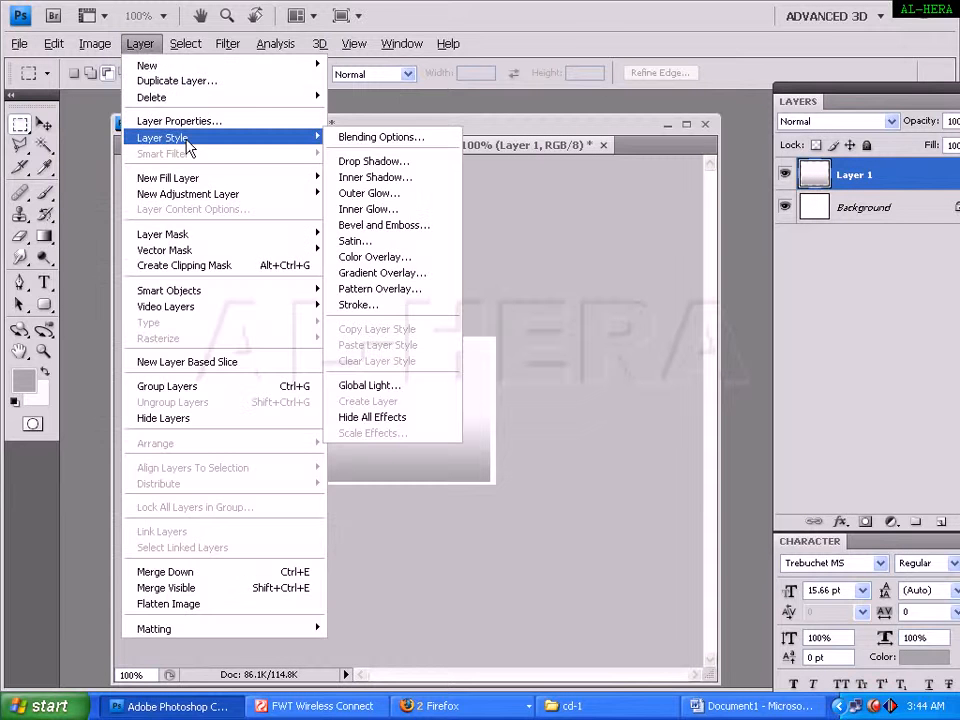
{"action": "left_click", "coordinate": [385, 162]}
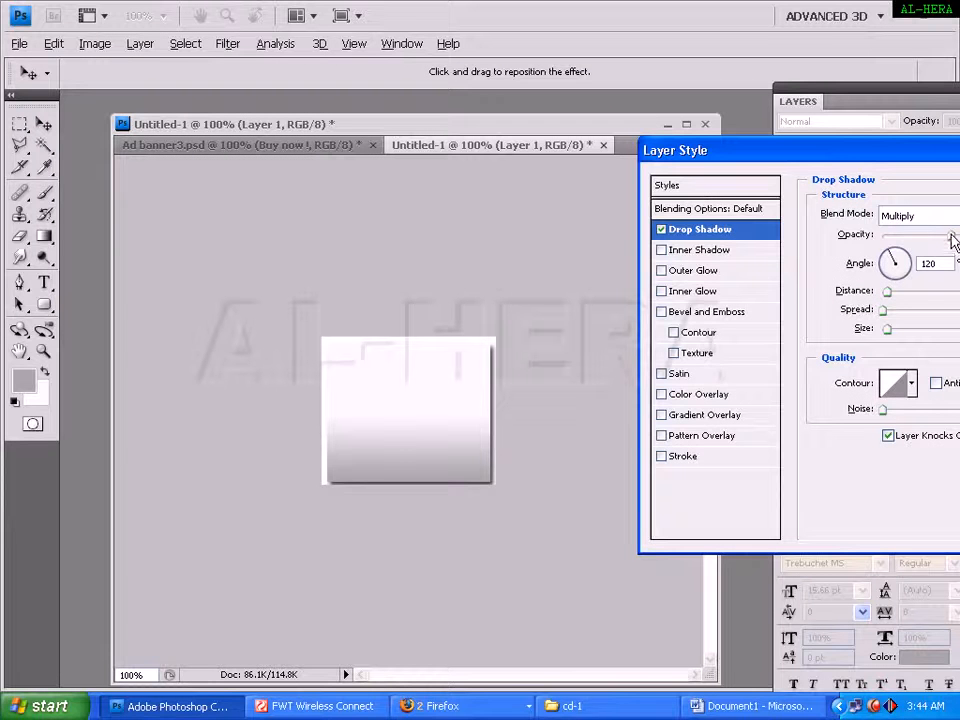
{"action": "left_click_drag", "start_coordinate": [952, 238], "coordinate": [920, 240]}
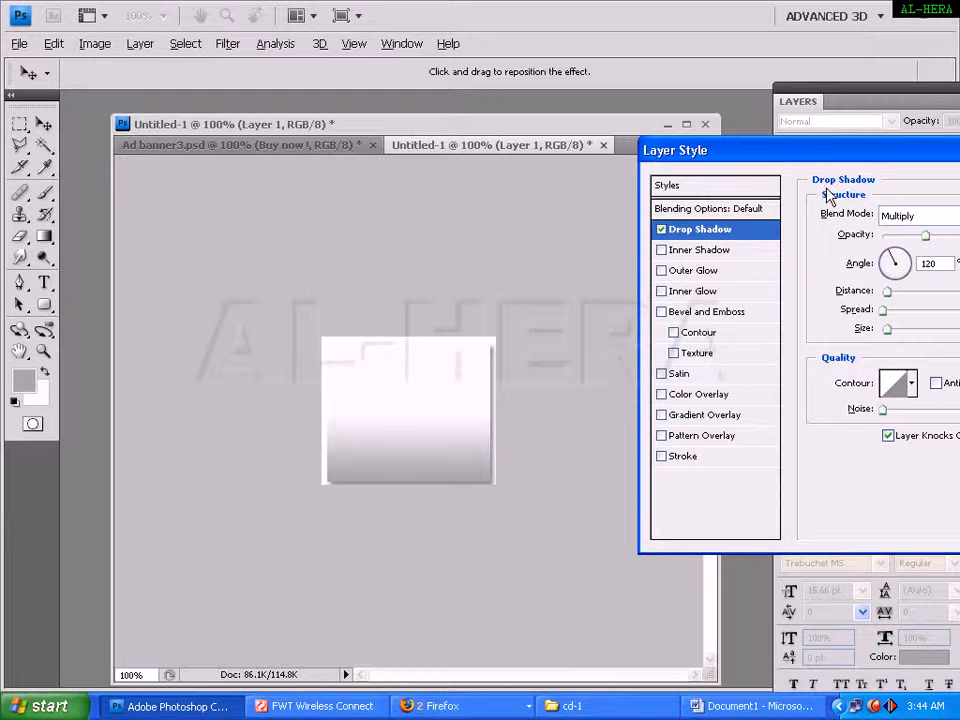
{"action": "left_click_drag", "start_coordinate": [863, 158], "coordinate": [803, 160]}
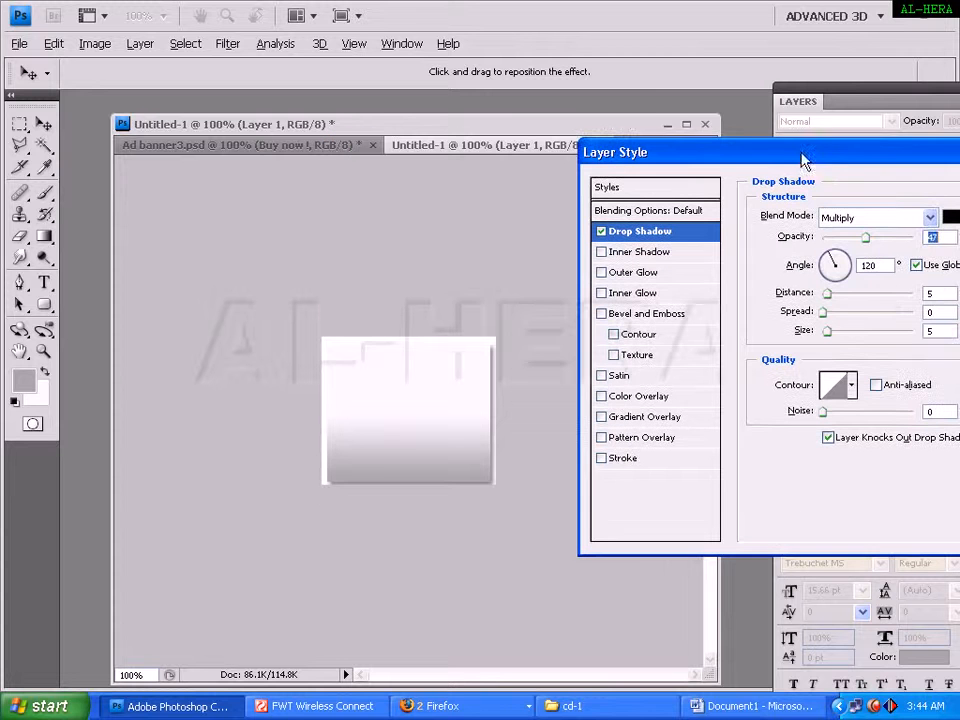
Add a white (#ffffff) 1 px stroke positioned inside the gradient layer and apply the layer style.
{"action": "left_click", "coordinate": [622, 458]}
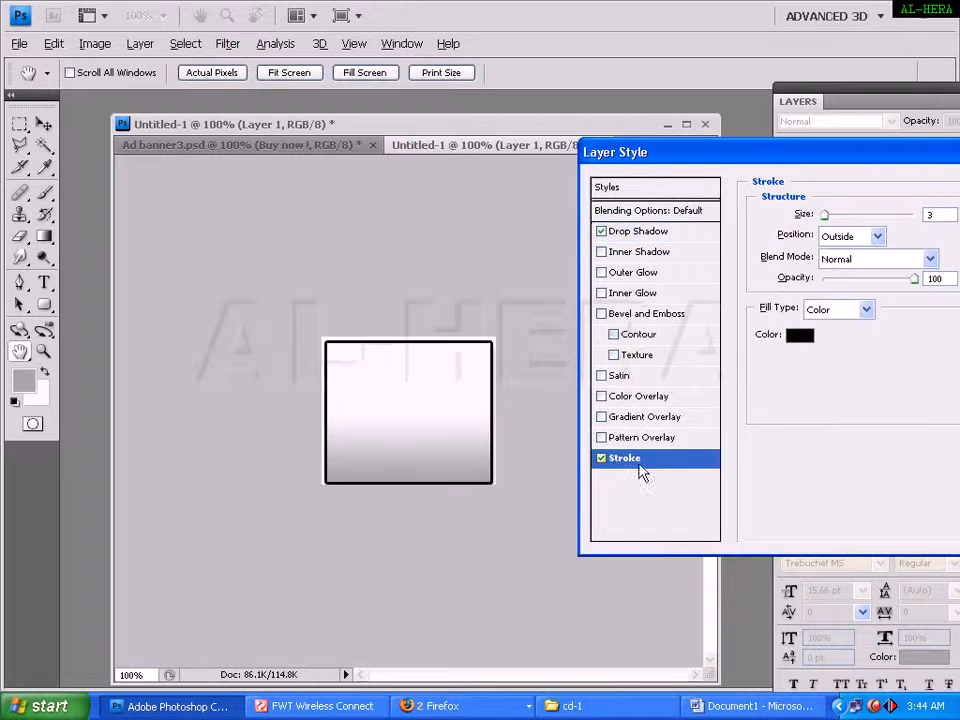
{"action": "left_click", "coordinate": [799, 335]}
{"action": "left_click", "coordinate": [420, 340]}
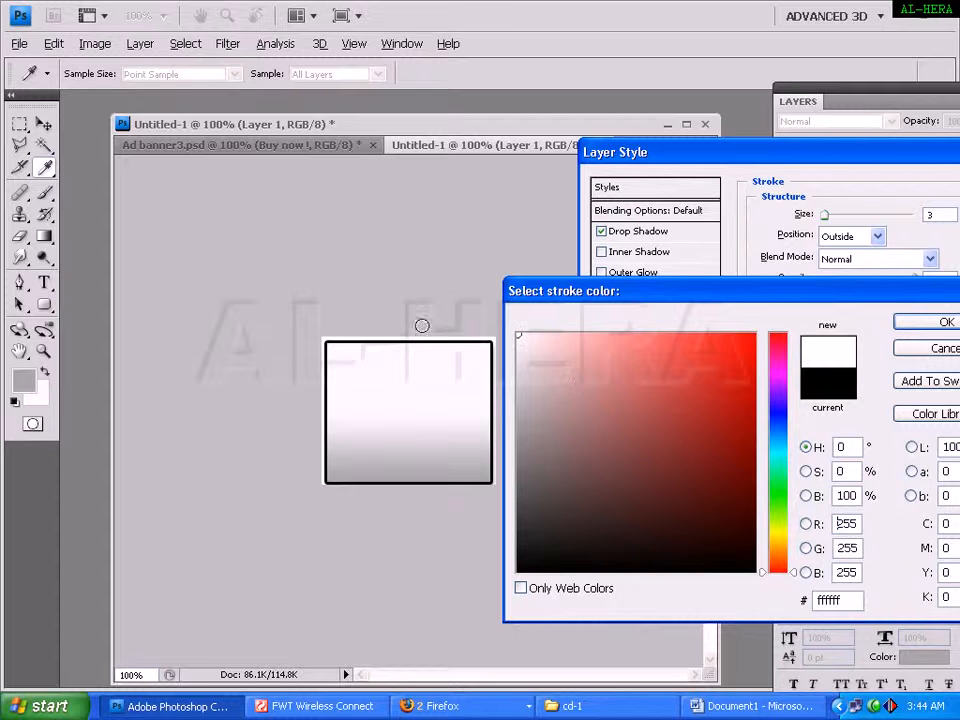
{"action": "left_click", "coordinate": [938, 322]}
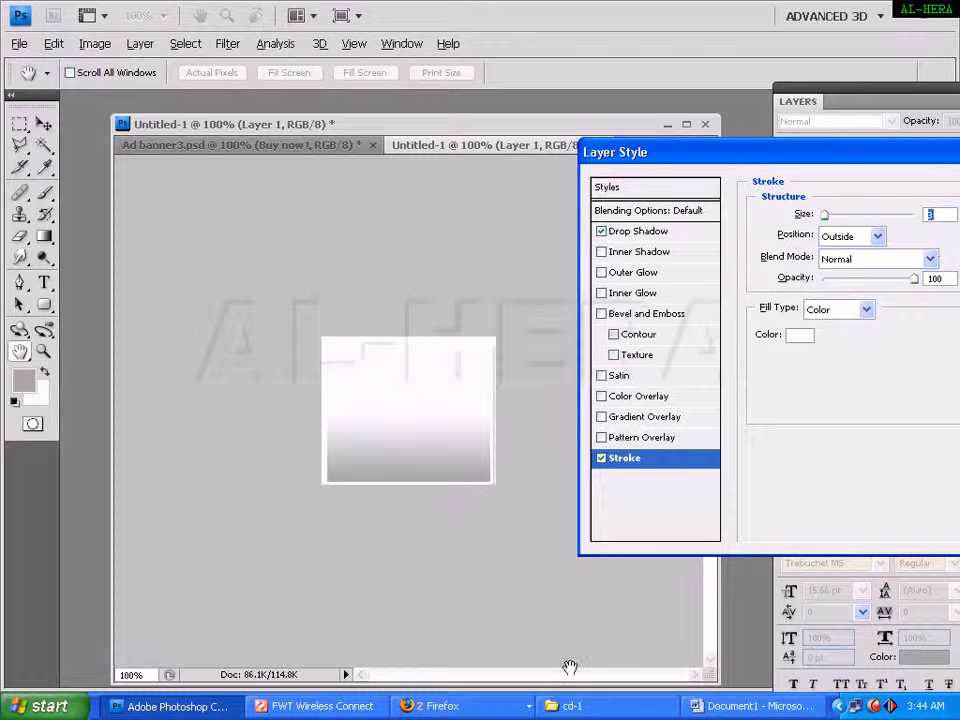
{"action": "type", "text": "1"}
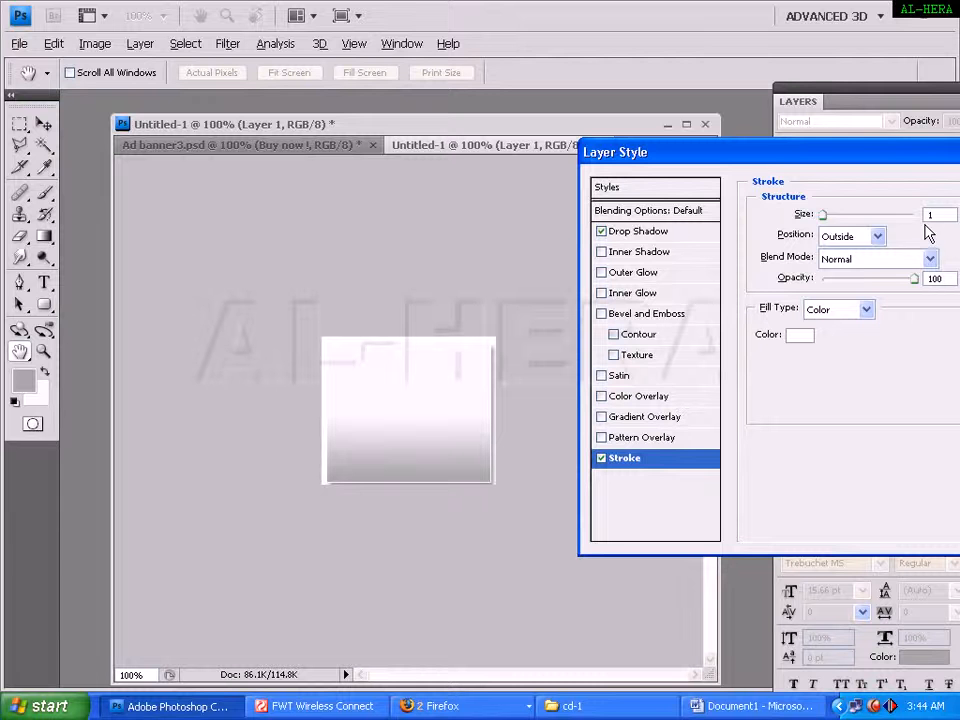
{"action": "left_click", "coordinate": [851, 237]}
{"action": "left_click", "coordinate": [850, 270]}
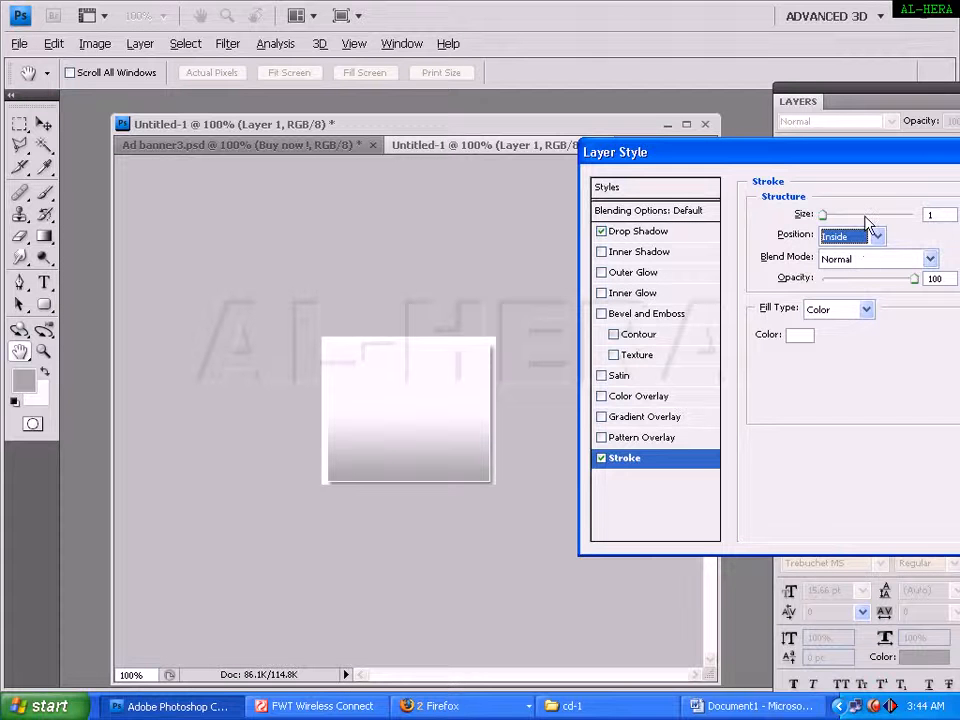
{"action": "key", "text": "Return"}
Set the foreground colour to the dark red #b40001 sampled from the finished banner's "Sale for limited time" strip.
{"action": "left_click", "coordinate": [285, 150]}
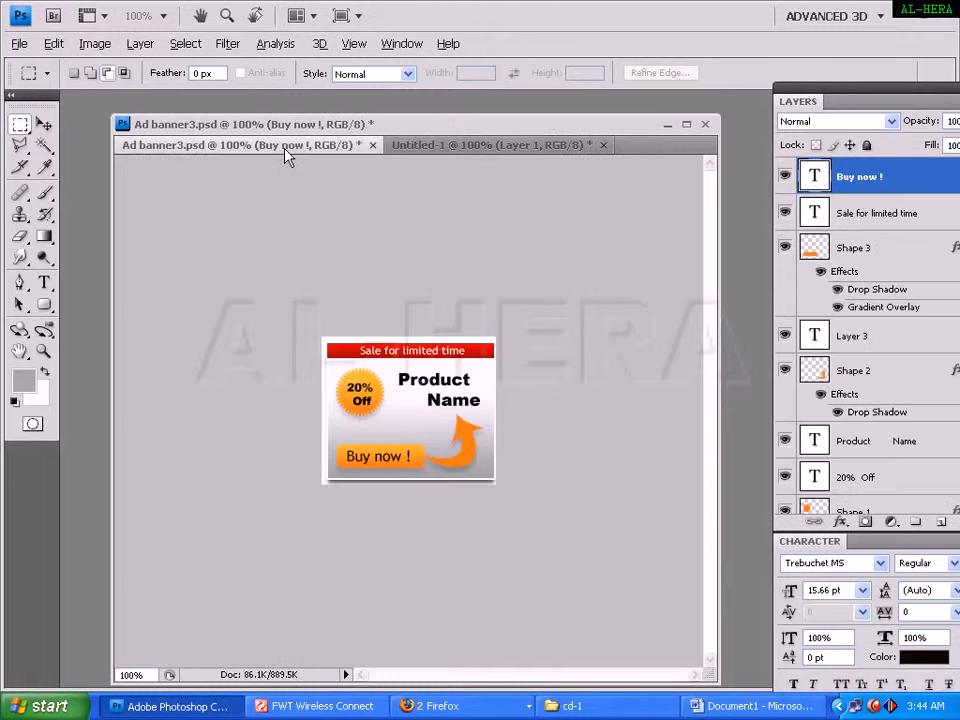
{"action": "key", "text": "ctrl+plus"}
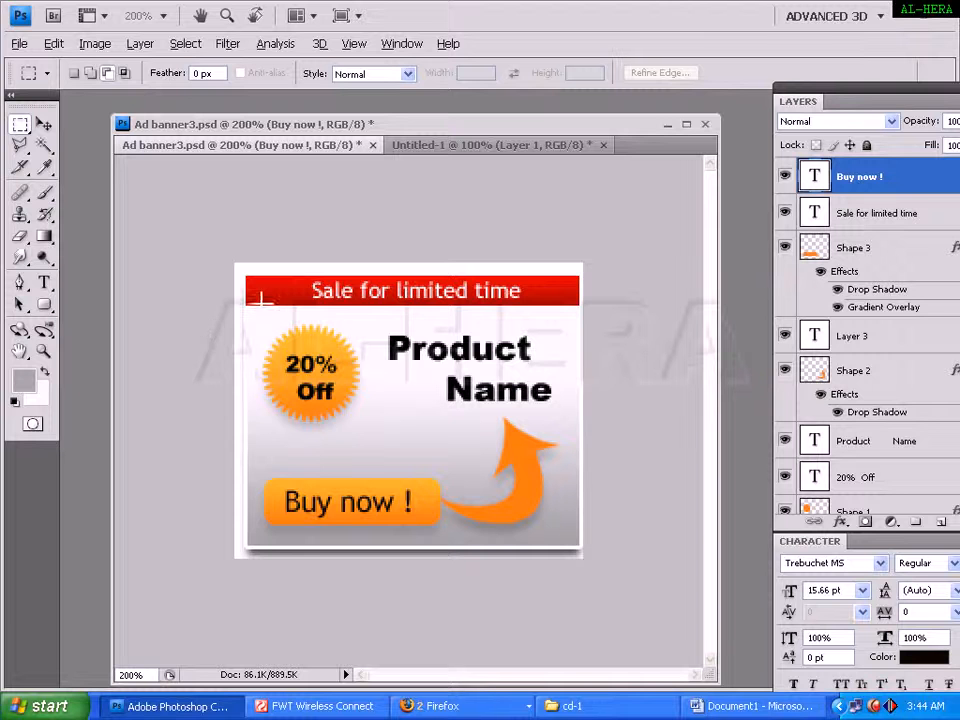
{"action": "left_click", "coordinate": [23, 384]}
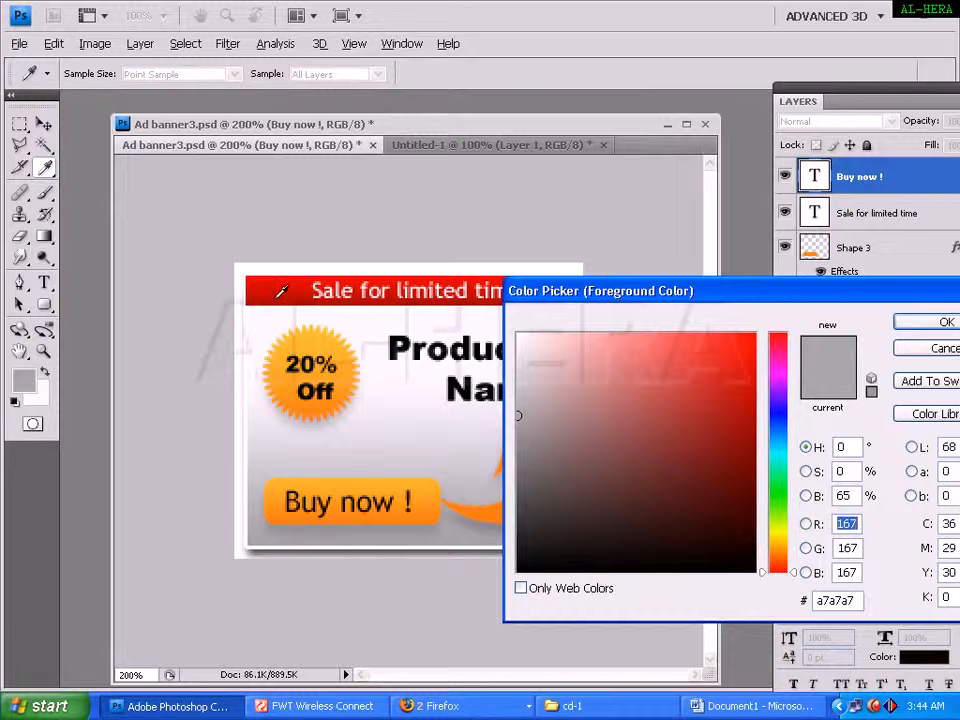
{"action": "left_click", "coordinate": [281, 290]}
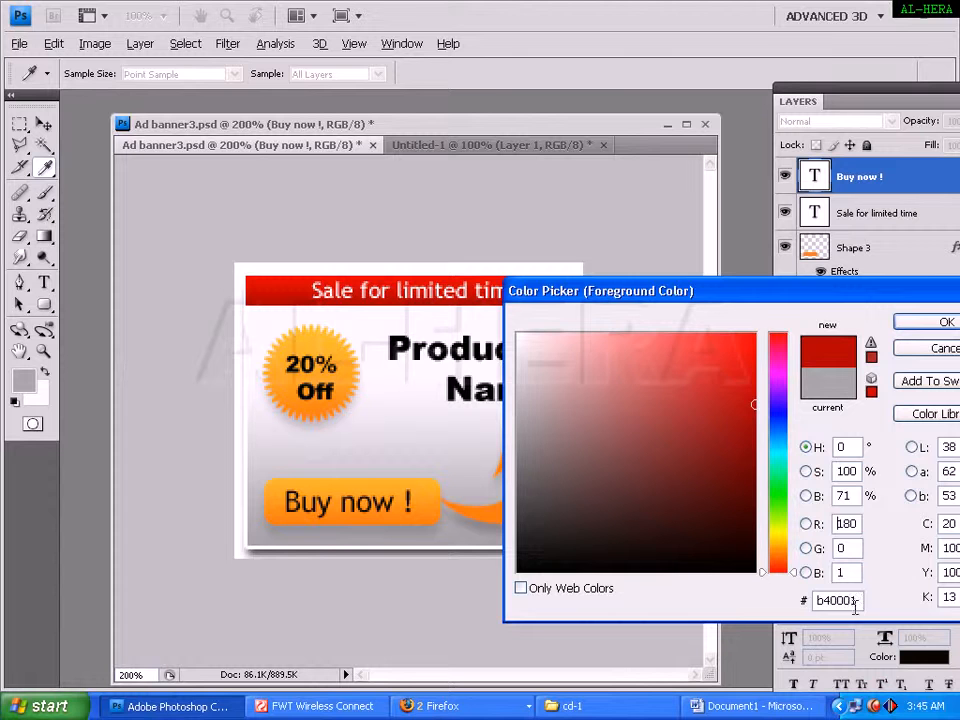
{"action": "left_click", "coordinate": [938, 324]}
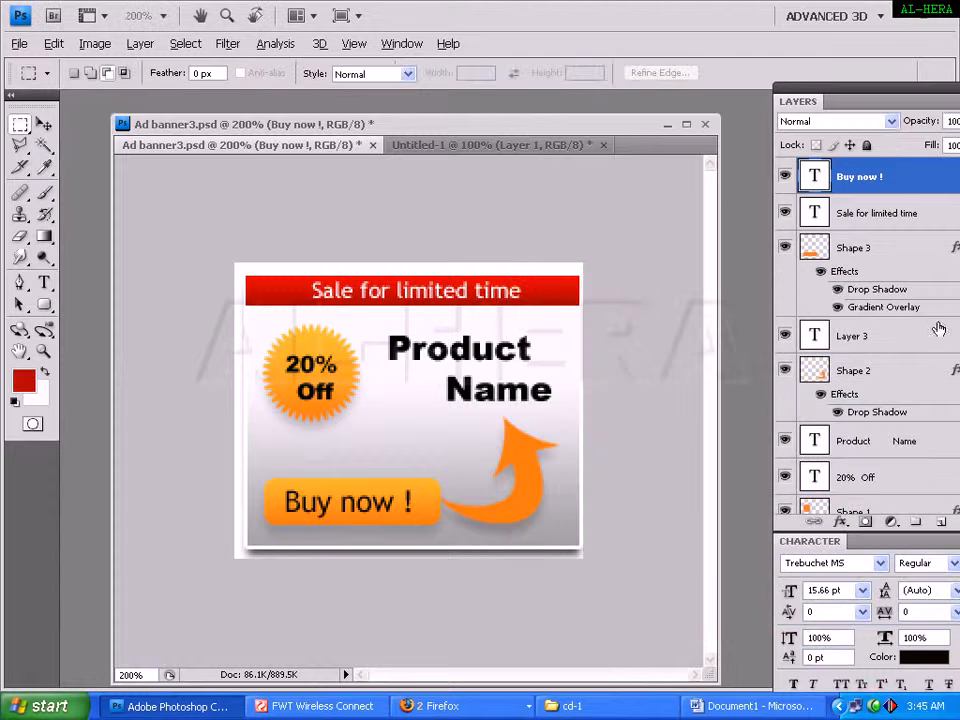
Set the background colour to the brighter red #dd0000 sampled from the finished banner's title strip.
{"action": "left_click", "coordinate": [37, 393]}
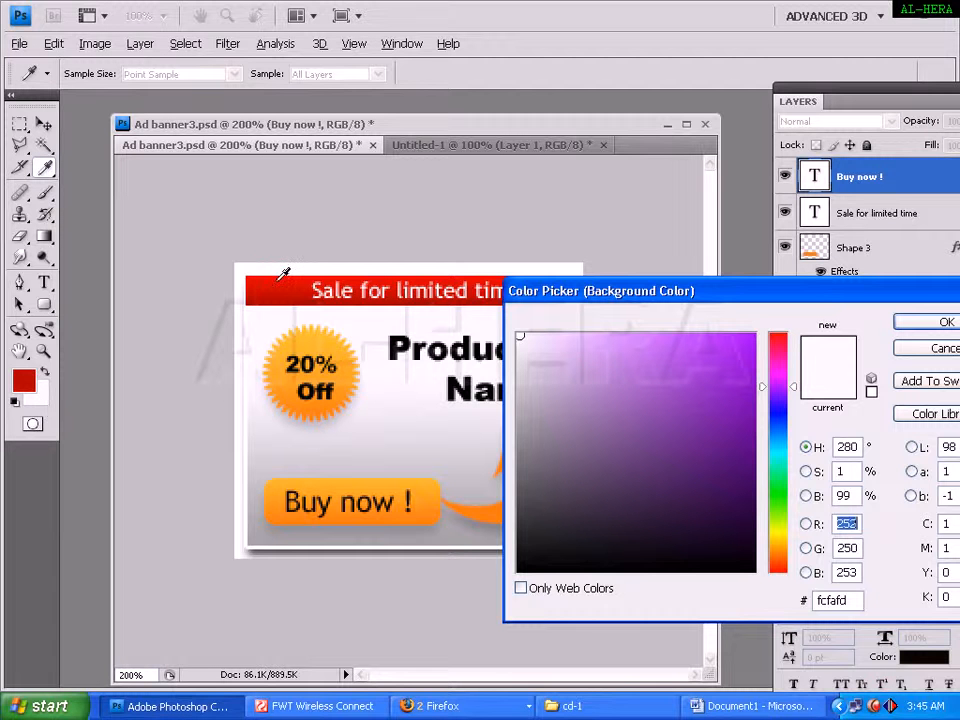
{"action": "left_click", "coordinate": [280, 288]}
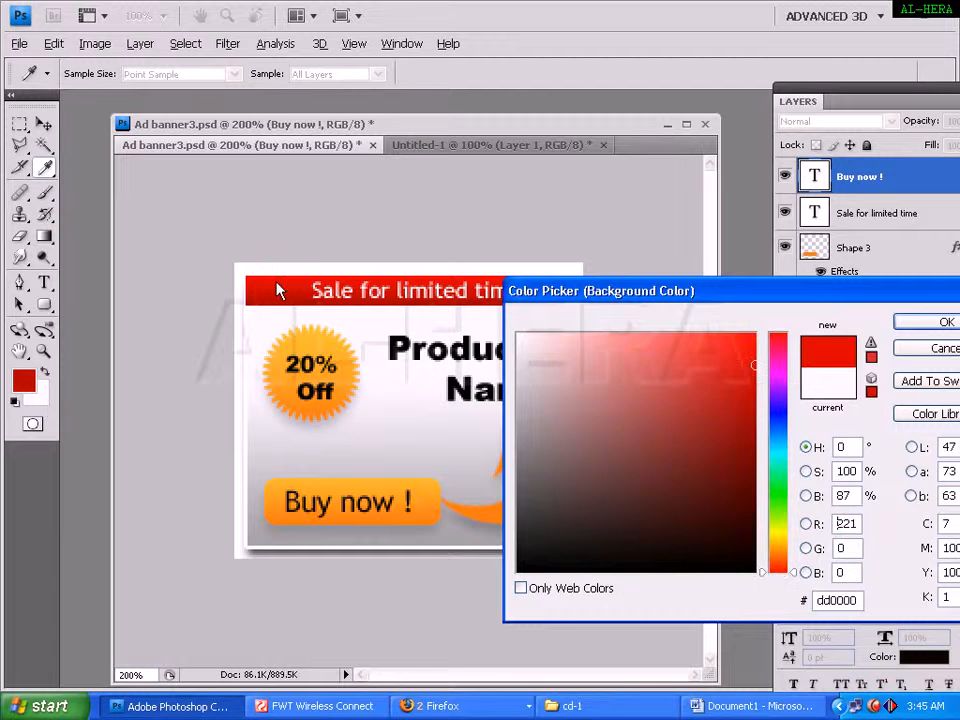
{"action": "double_click", "coordinate": [858, 600]}
{"action": "left_click", "coordinate": [945, 321]}
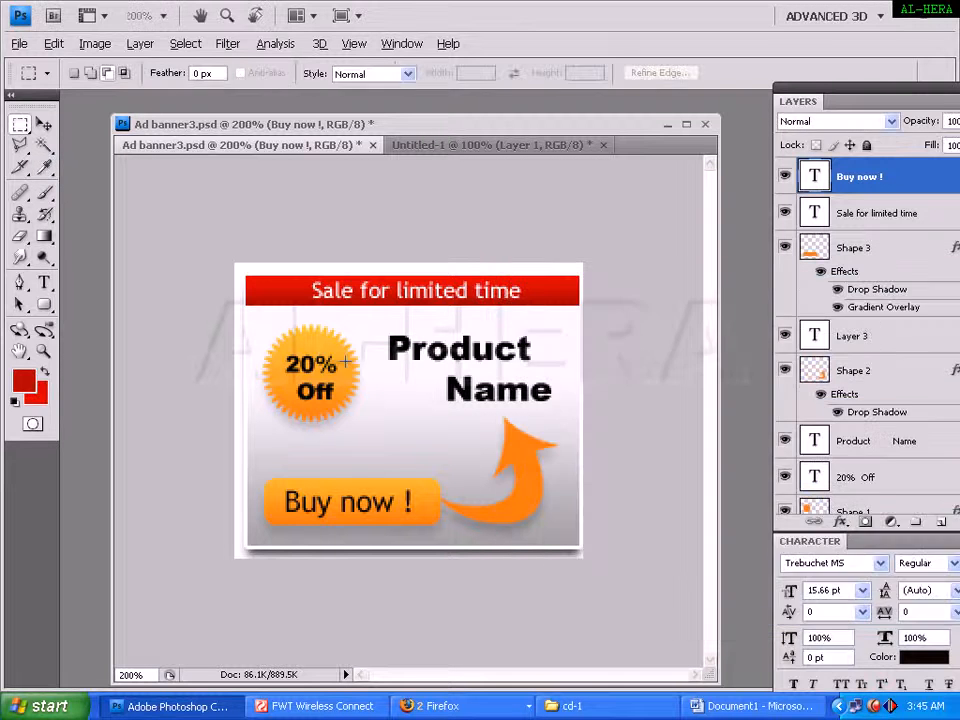
Select a thin full-width strip along the gradient panel's upper edge in the new document and add an empty layer for a gradient fill.
{"action": "left_click", "coordinate": [422, 147]}
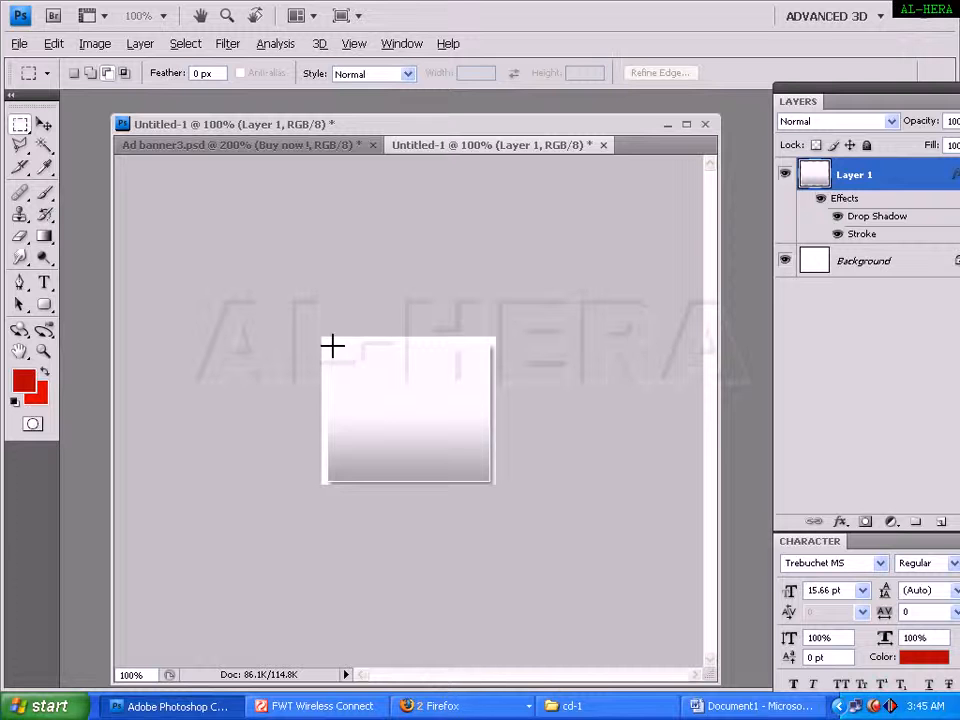
{"action": "left_click_drag", "start_coordinate": [326, 343], "coordinate": [490, 362]}
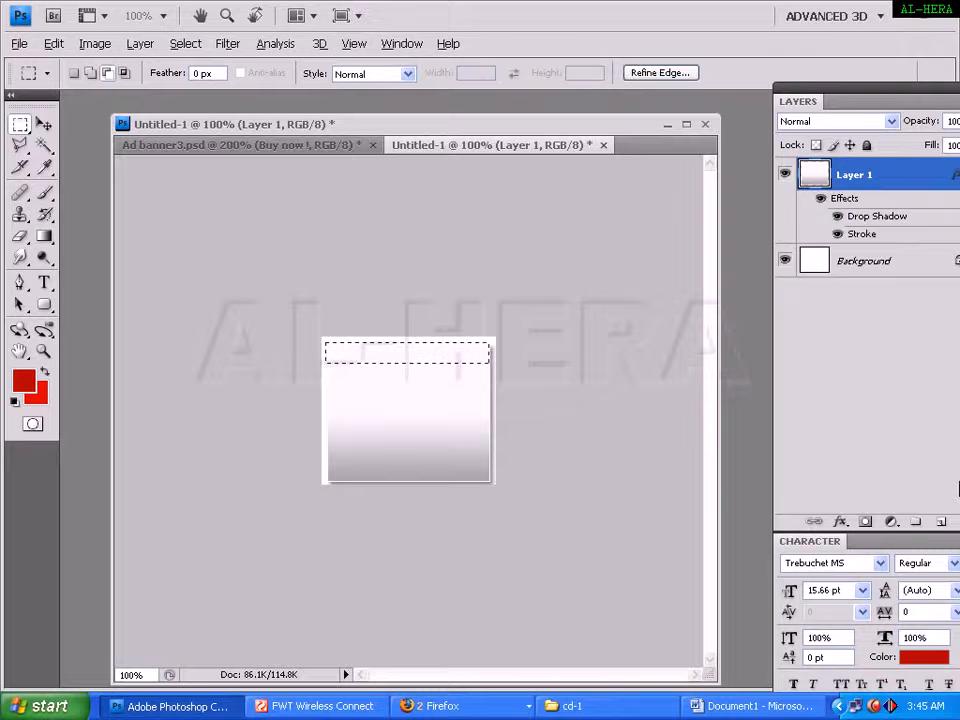
{"action": "left_click", "coordinate": [941, 521]}
{"action": "left_click", "coordinate": [44, 237]}
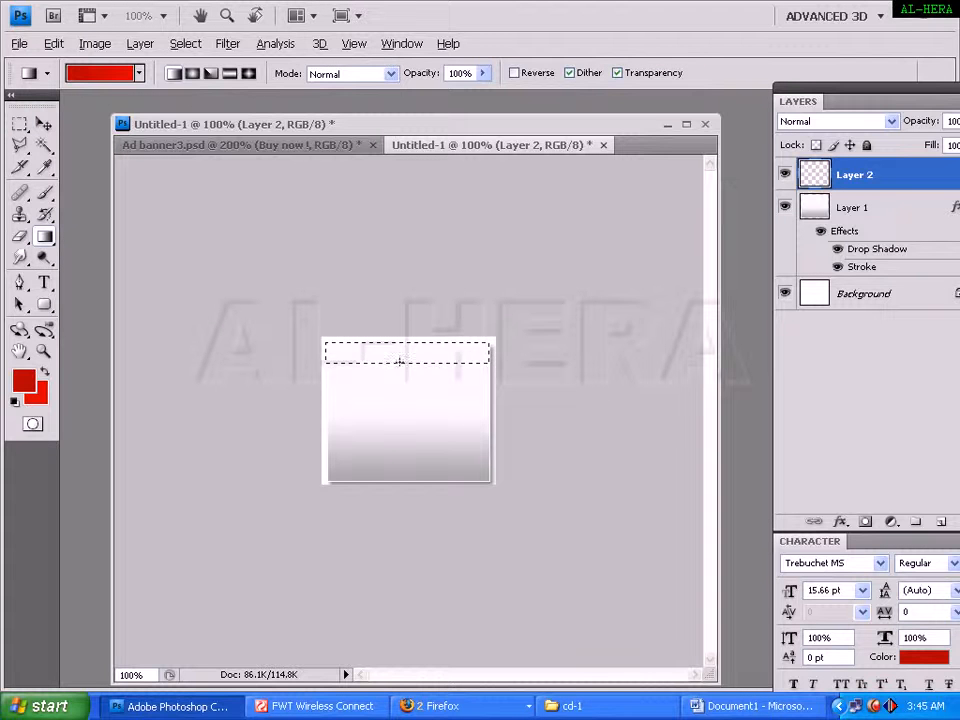
Try a diagonal red gradient in the selected strip, compare it with the finished banner, and undo it.
{"action": "left_click_drag", "start_coordinate": [399, 361], "coordinate": [461, 392]}
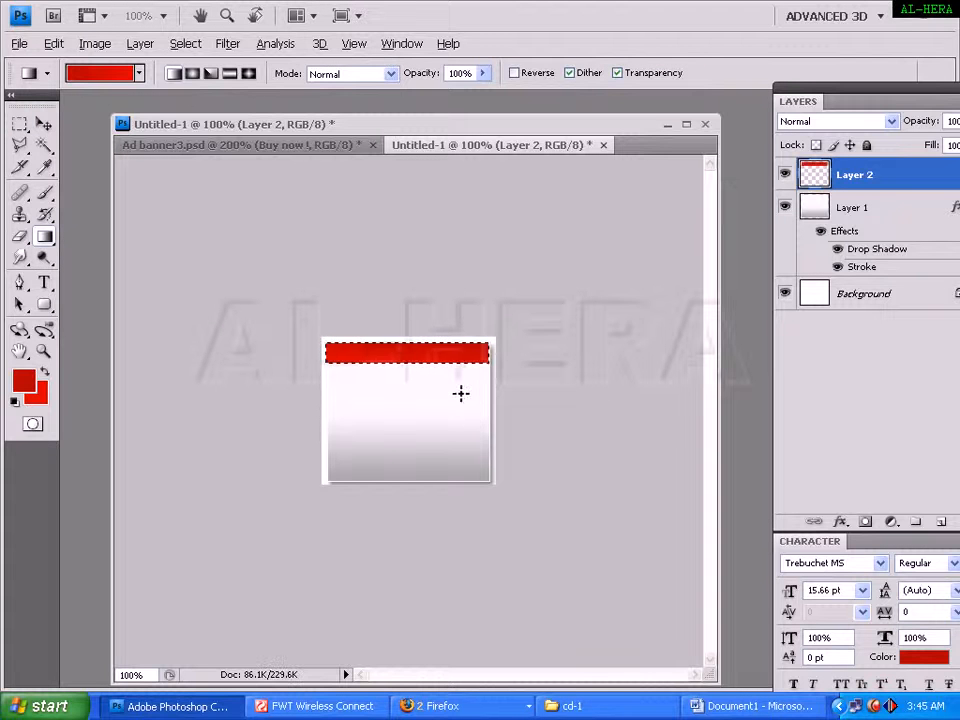
{"action": "left_click", "coordinate": [222, 150]}
{"action": "left_click", "coordinate": [405, 147]}
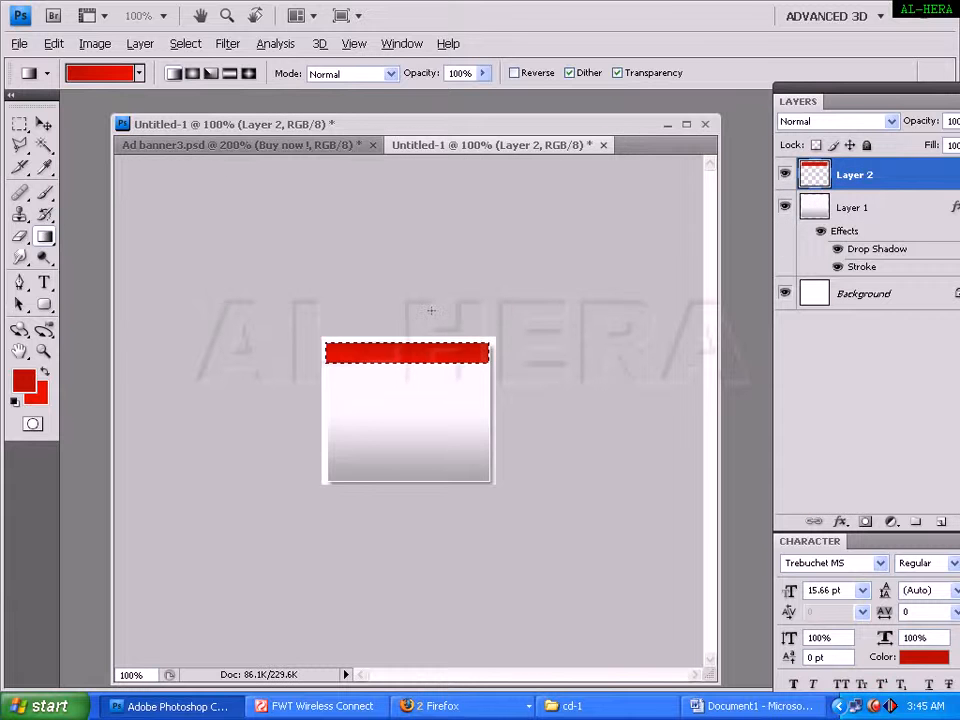
{"action": "key", "text": "ctrl+z"}
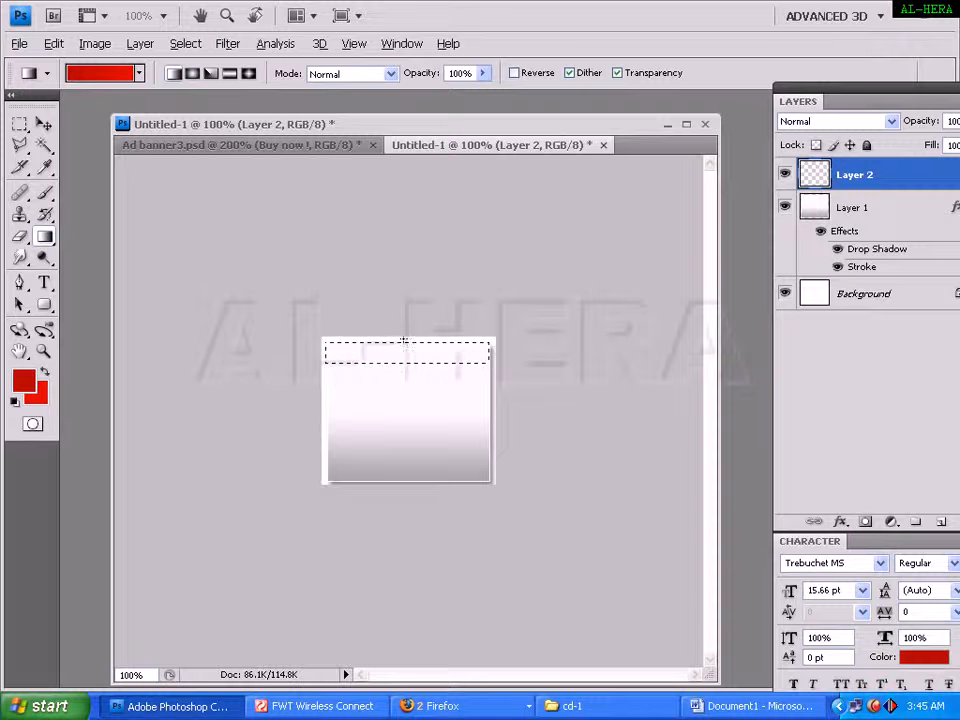
Fill the strip with a vertical dark-to-bright red gradient from its lower to its upper edge and deselect it.
{"action": "left_click_drag", "start_coordinate": [401, 365], "coordinate": [403, 343]}
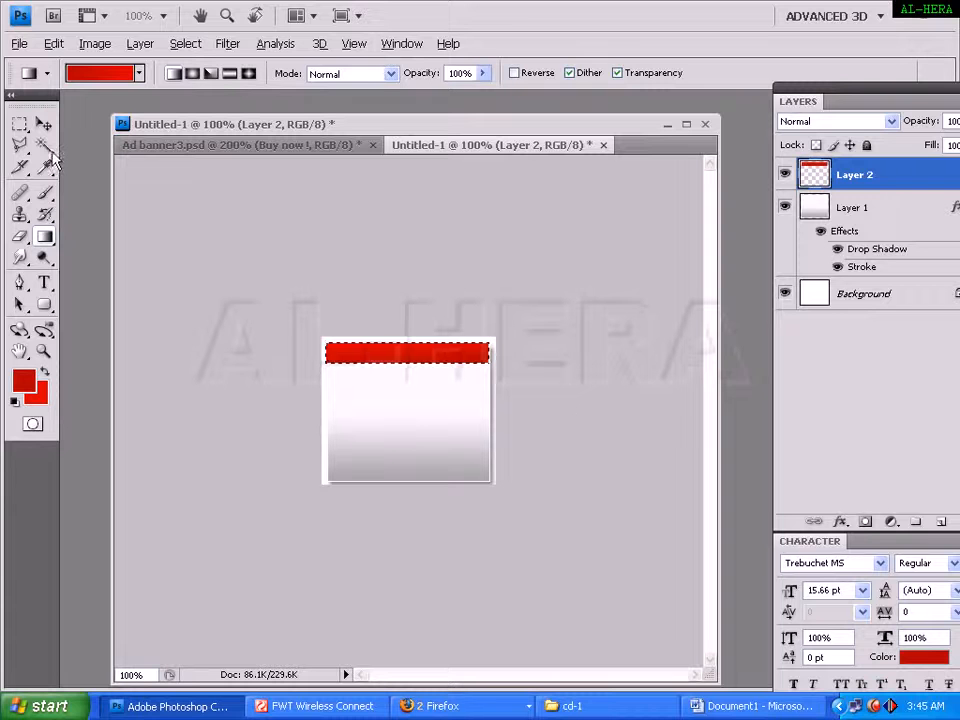
{"action": "key", "text": "m"}
{"action": "key", "text": "ctrl+d"}
{"action": "left_click", "coordinate": [533, 378], "text": "ctrl"}
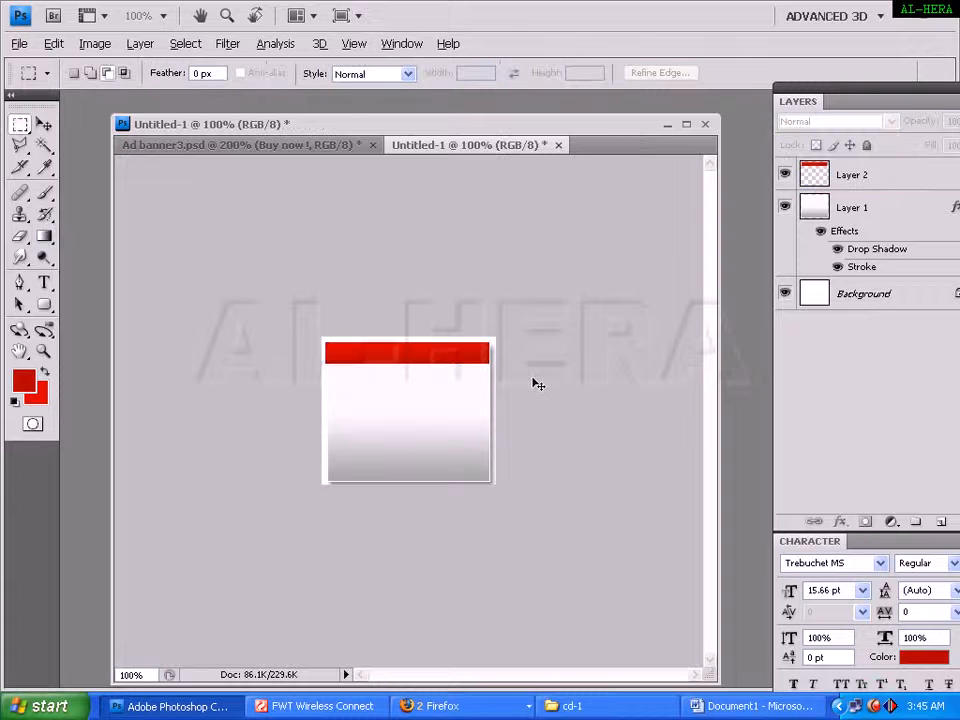
Draw a red 40-sided star badge with smooth corners and 30% indented sides over the panel's upper-left corner, using the Polygon tool.
{"action": "key", "text": "ctrl+Tab"}
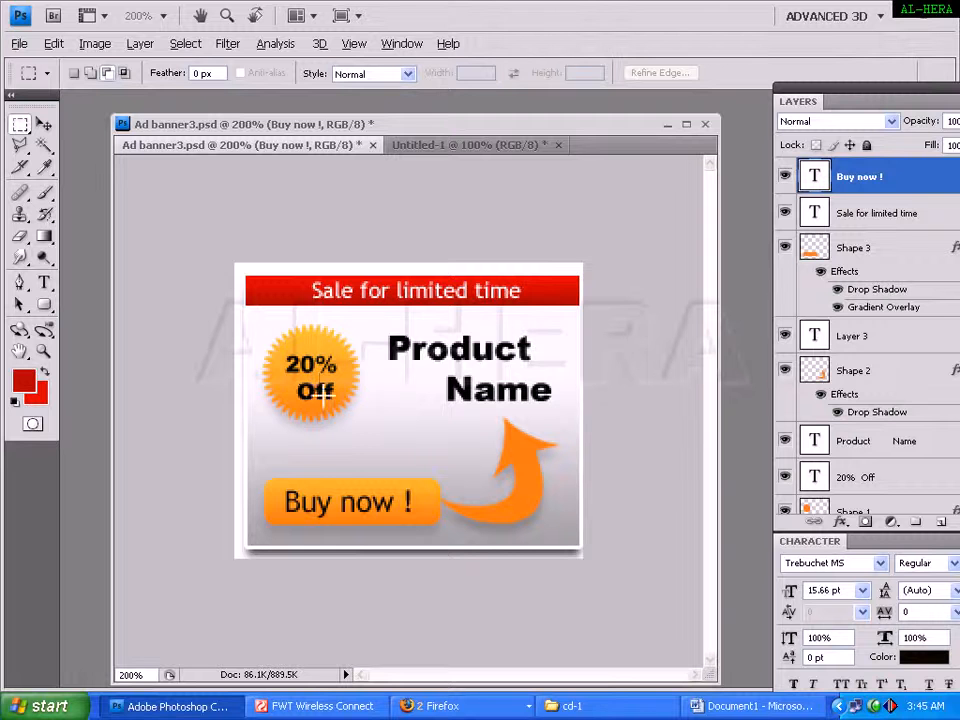
{"action": "left_click", "coordinate": [458, 146]}
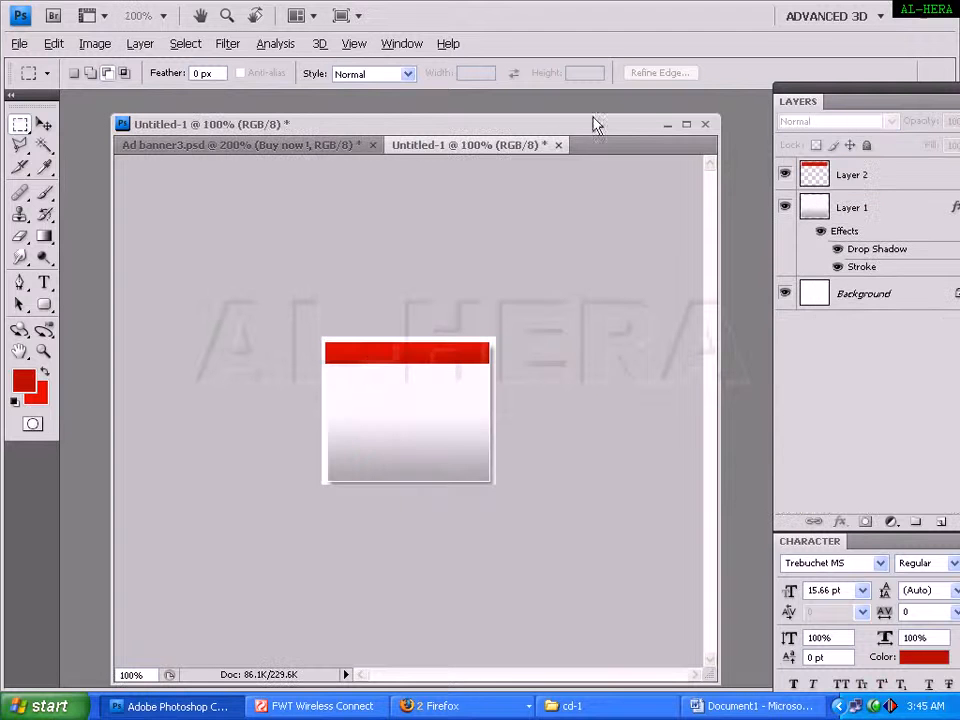
{"action": "left_click", "coordinate": [43, 306]}
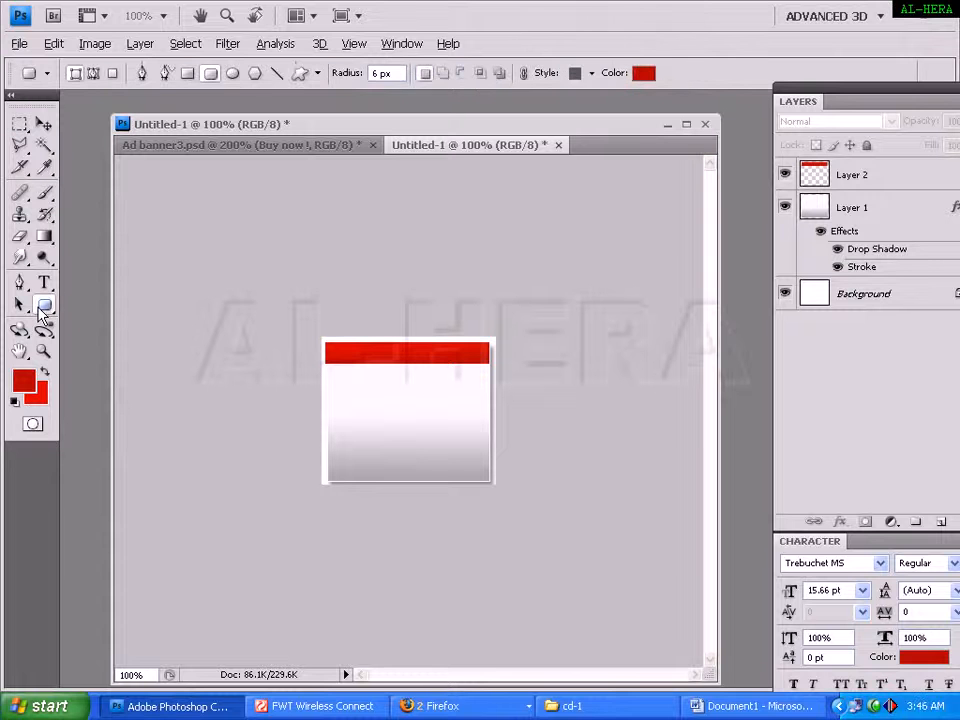
{"action": "left_click", "coordinate": [39, 308]}
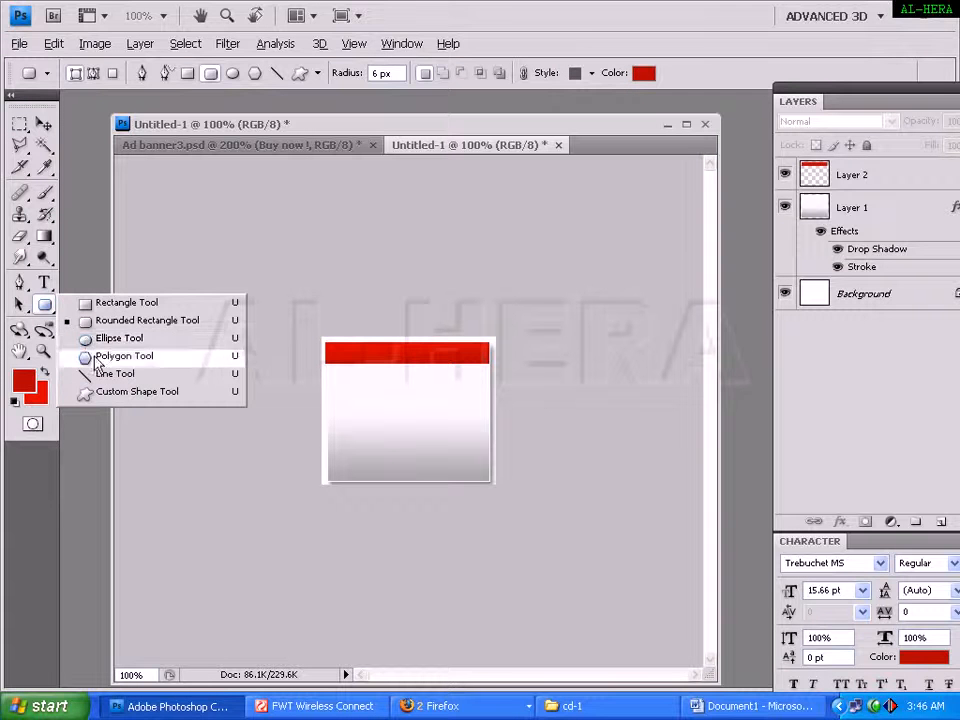
{"action": "left_click", "coordinate": [100, 357]}
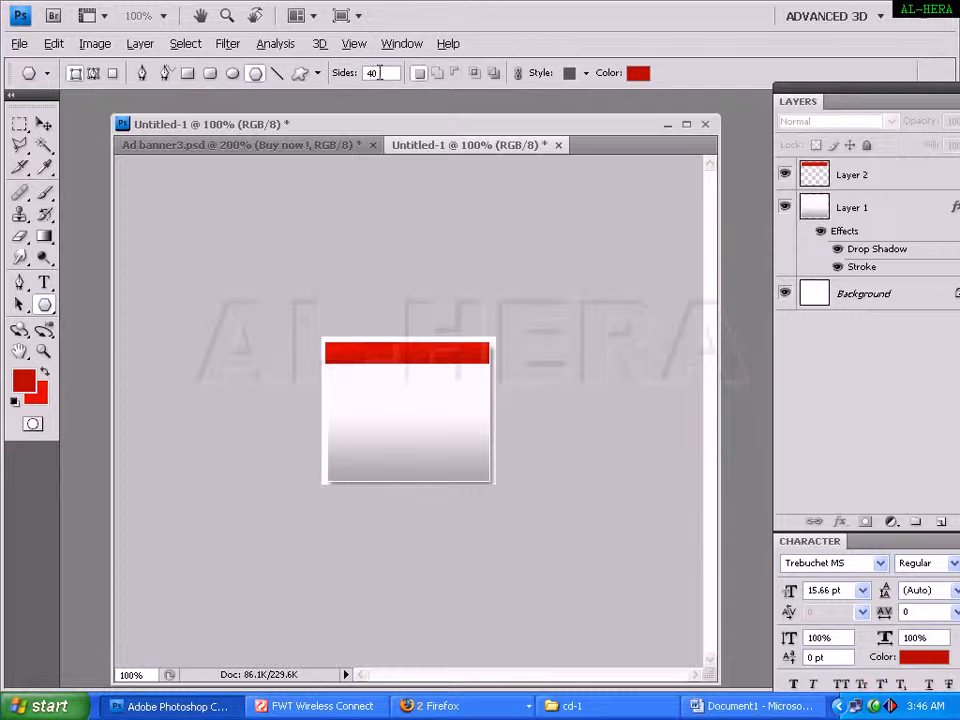
{"action": "left_click", "coordinate": [299, 75]}
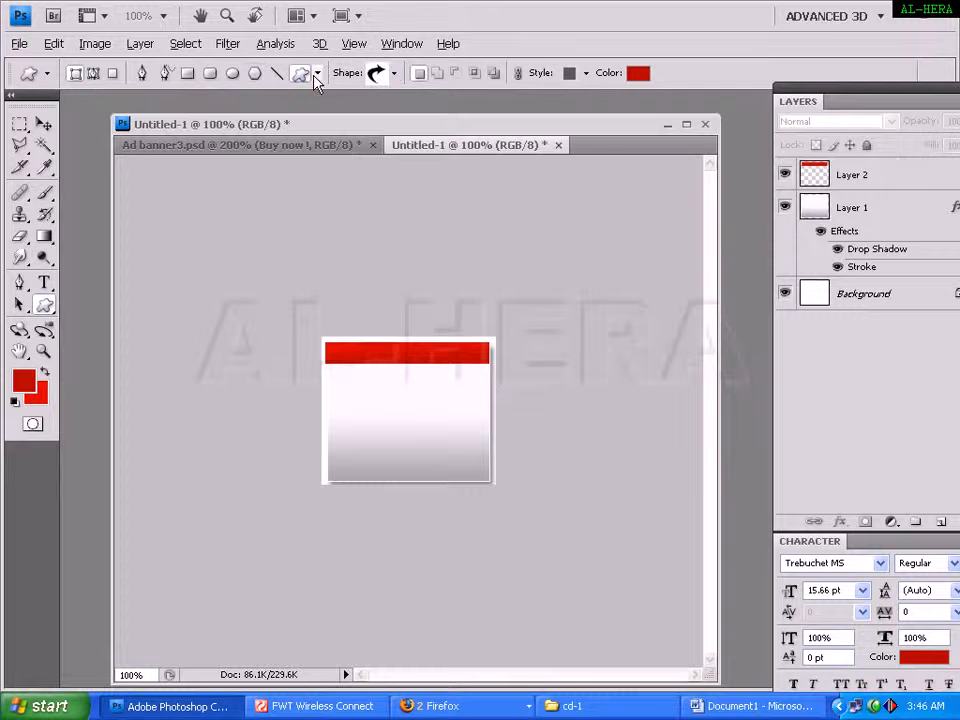
{"action": "left_click", "coordinate": [46, 307]}
{"action": "left_click", "coordinate": [82, 356]}
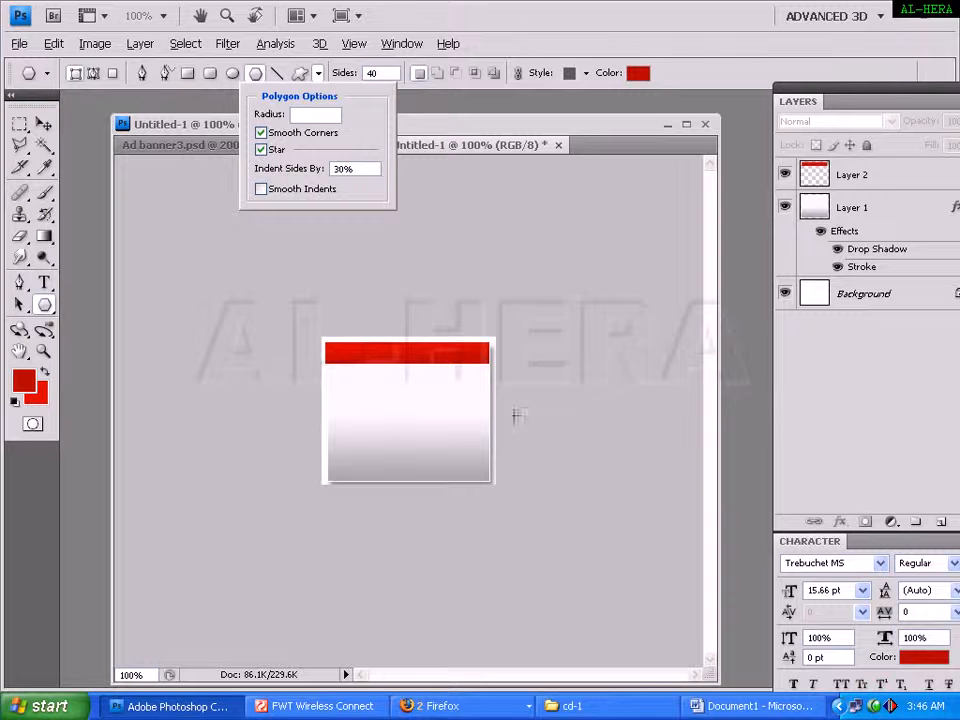
{"action": "left_click_drag", "start_coordinate": [336, 381], "coordinate": [309, 415]}
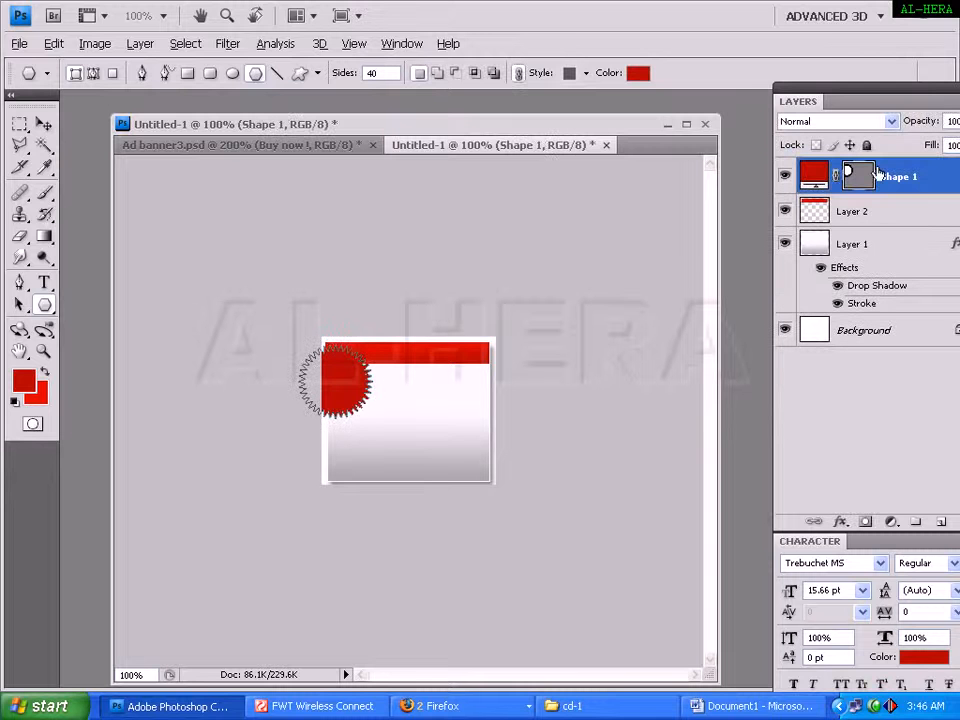
Rasterize the star shape layer and move the badge onto the gradient panel just below the red strip, checking the position against the finished banner.
{"action": "left_click", "coordinate": [143, 46]}
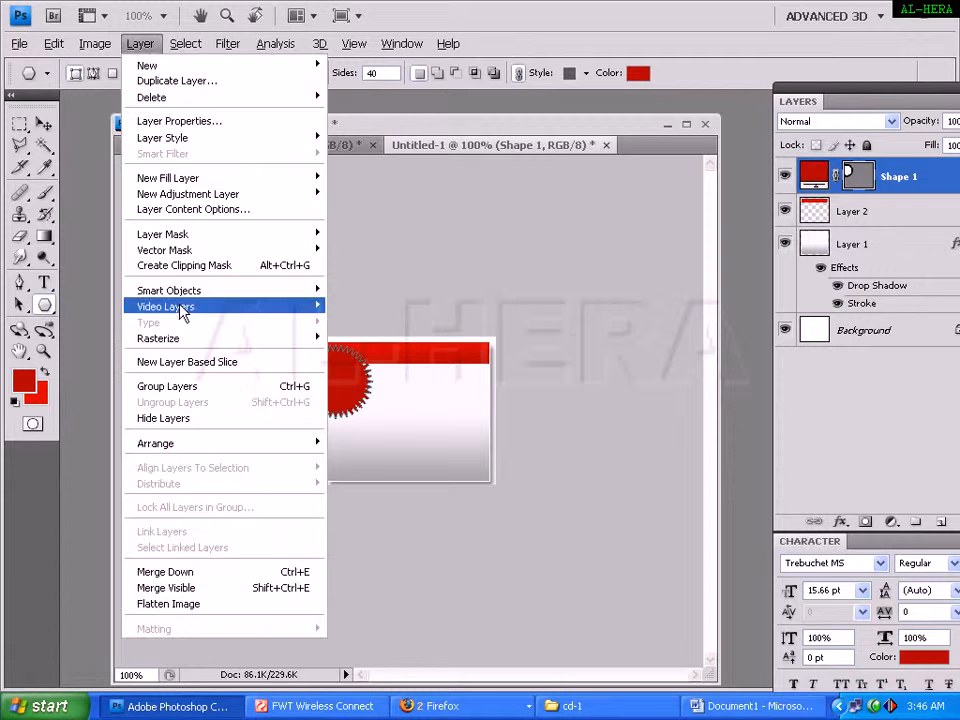
{"action": "mouse_move", "coordinate": [264, 341]}
{"action": "left_click", "coordinate": [348, 352]}
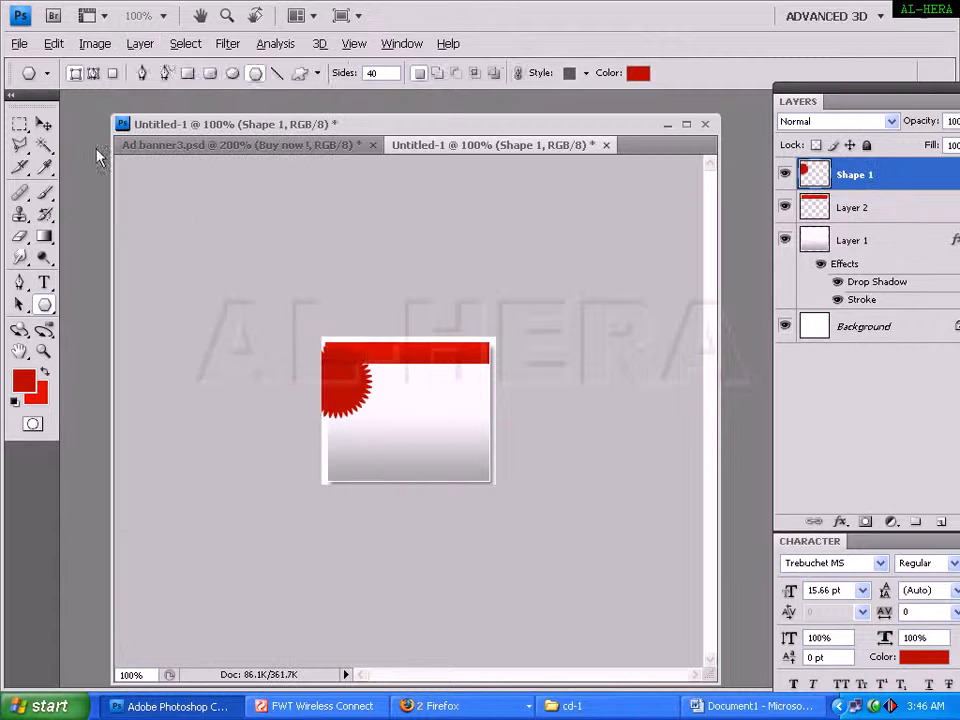
{"action": "key", "text": "v"}
{"action": "left_click_drag", "start_coordinate": [363, 370], "coordinate": [386, 400]}
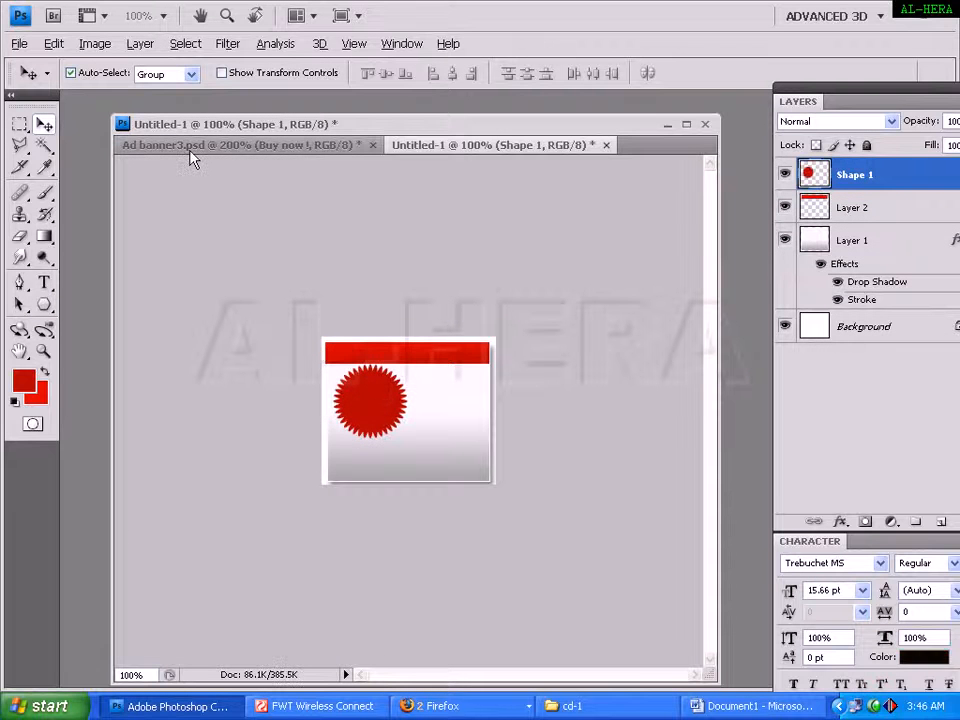
{"action": "left_click", "coordinate": [190, 148]}
{"action": "left_click", "coordinate": [510, 145]}
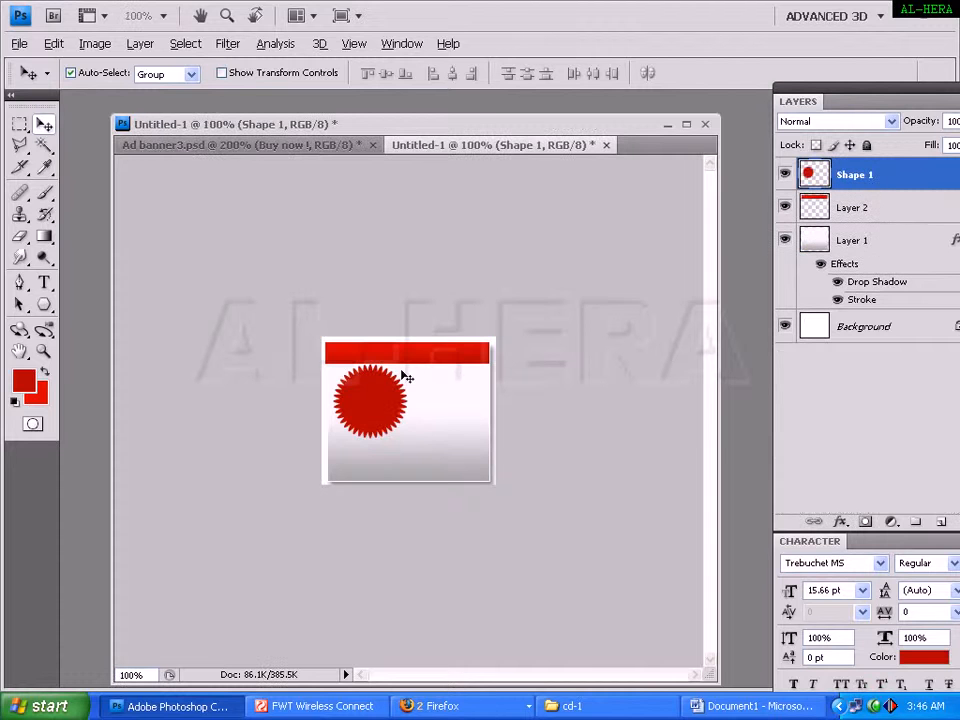
Add a Gradient Overlay layer style to the star badge.
{"action": "left_click", "coordinate": [140, 43]}
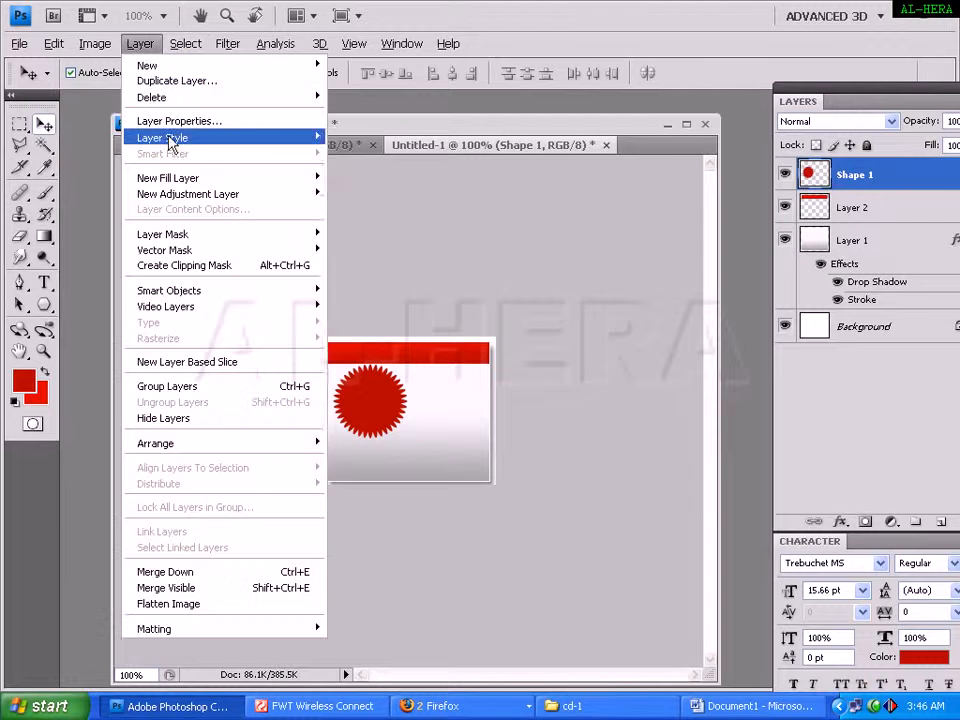
{"action": "mouse_move", "coordinate": [150, 137]}
{"action": "left_click", "coordinate": [401, 273]}
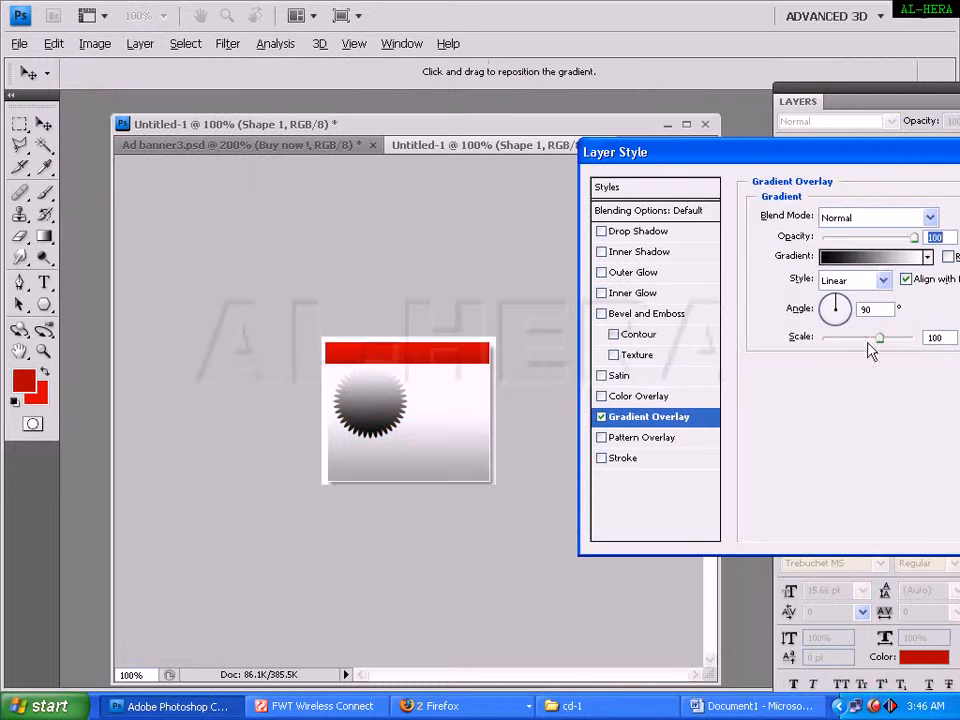
Set the starting colour stop of the badge's overlay gradient to orange ffa530.
{"action": "left_click", "coordinate": [872, 257]}
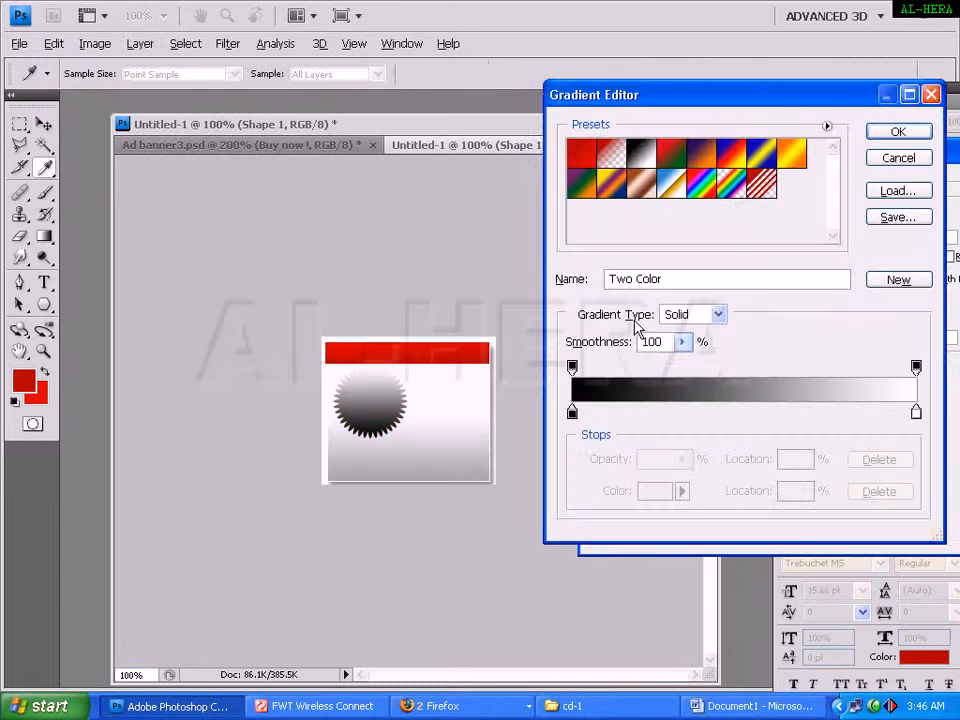
{"action": "left_click", "coordinate": [572, 412]}
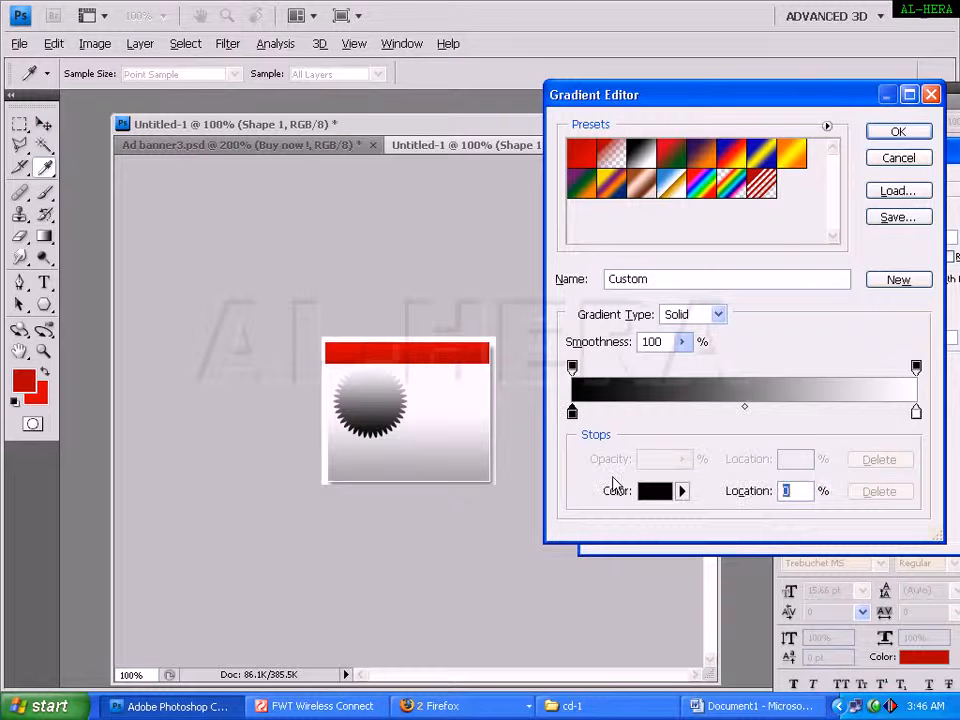
{"action": "left_click", "coordinate": [655, 490]}
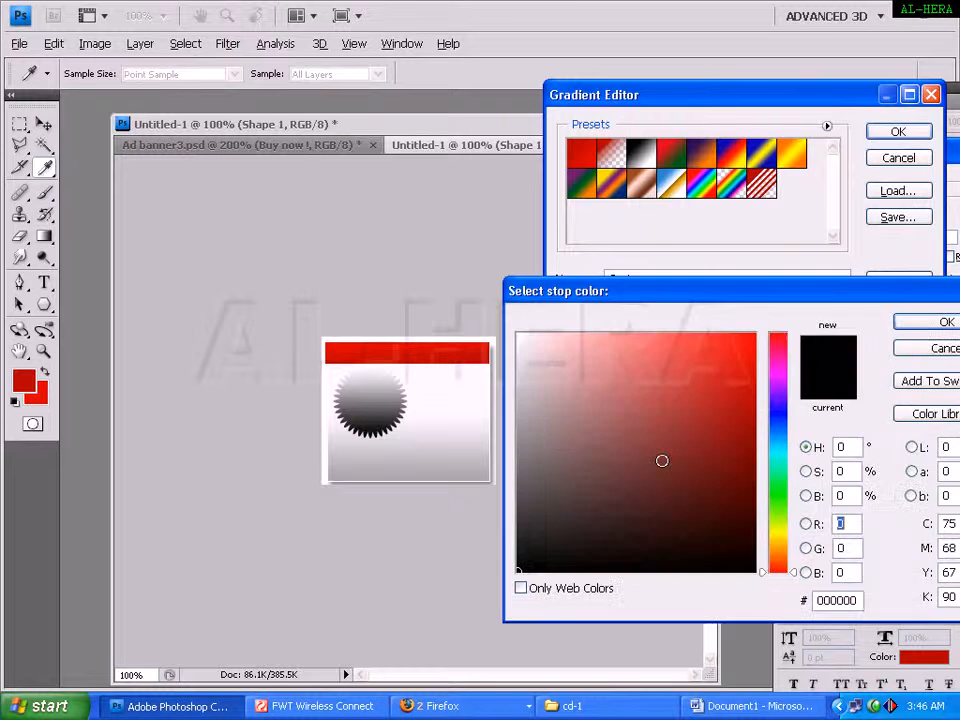
{"action": "left_click", "coordinate": [785, 543]}
{"action": "left_click", "coordinate": [789, 541]}
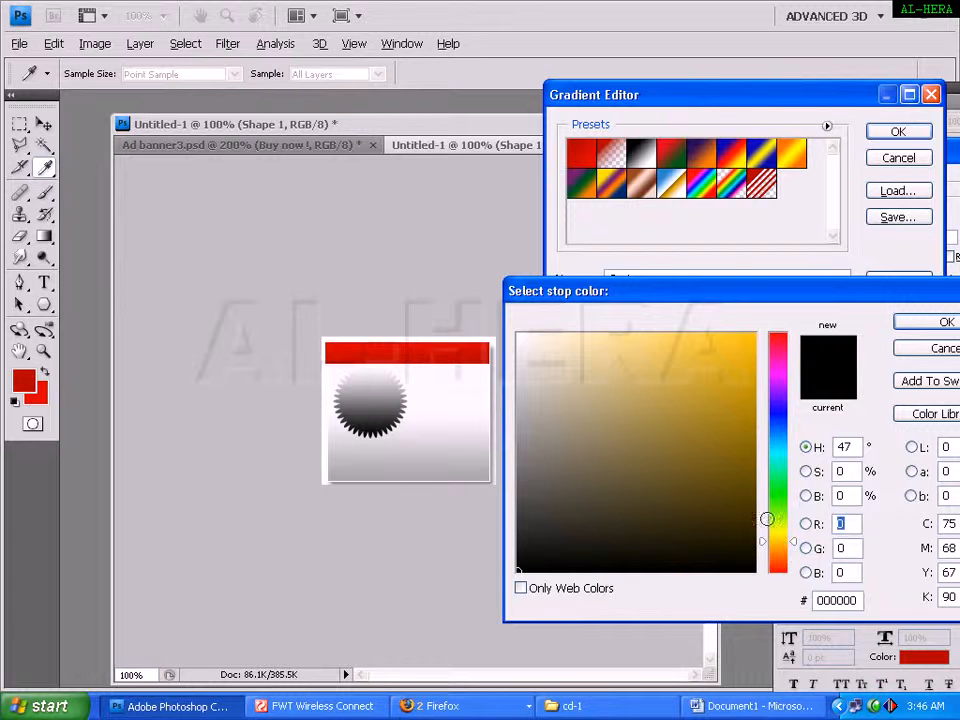
{"action": "left_click", "coordinate": [678, 334]}
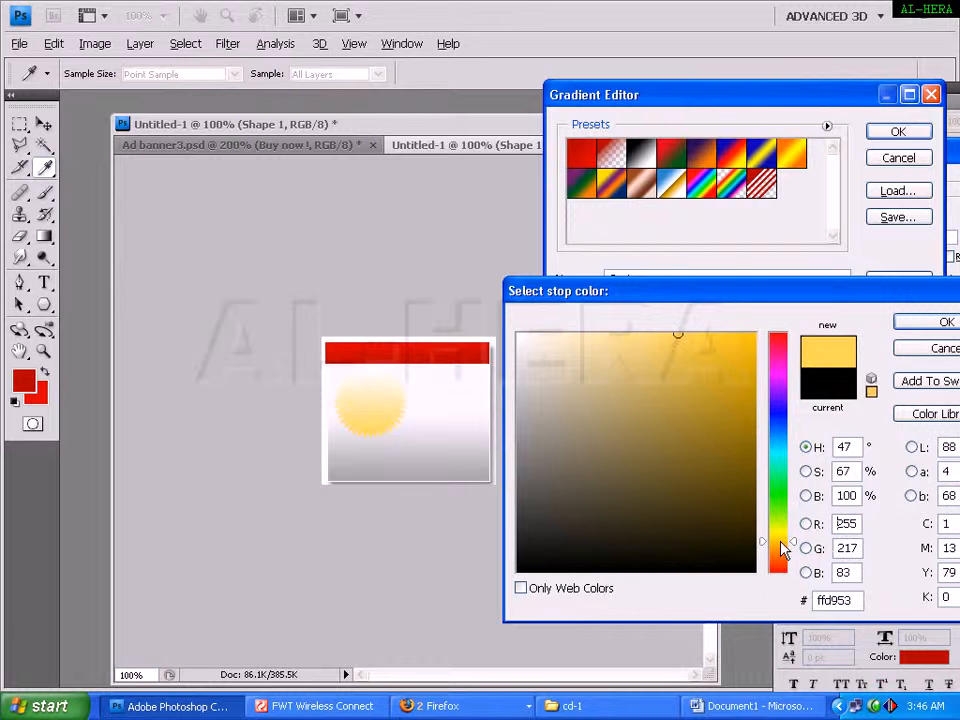
{"action": "left_click_drag", "start_coordinate": [780, 541], "coordinate": [780, 549]}
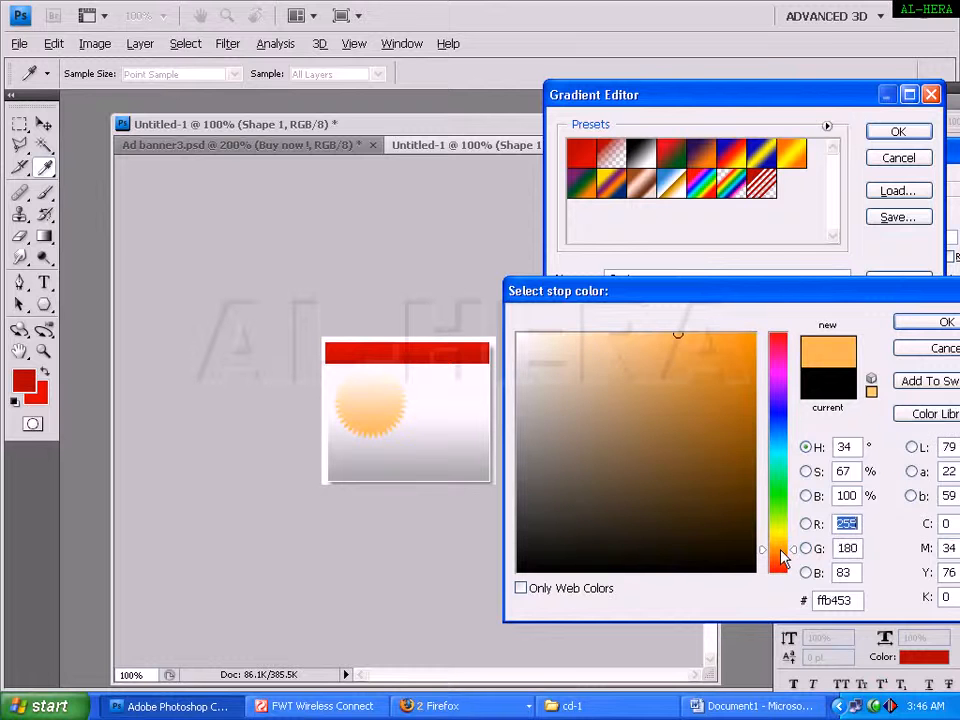
{"action": "left_click", "coordinate": [785, 546]}
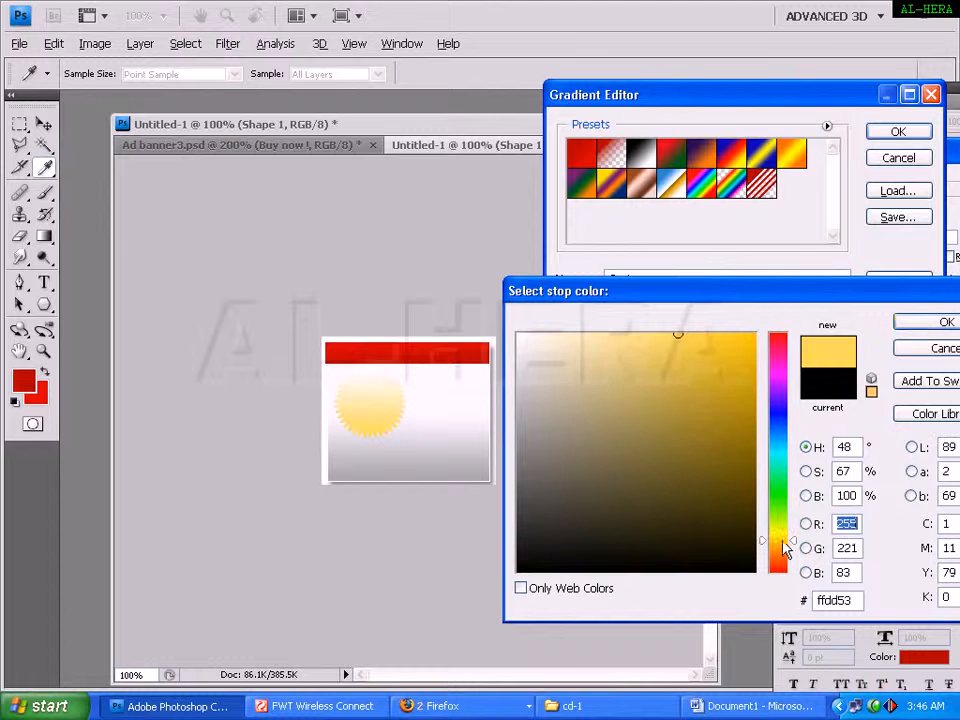
{"action": "left_click", "coordinate": [780, 548]}
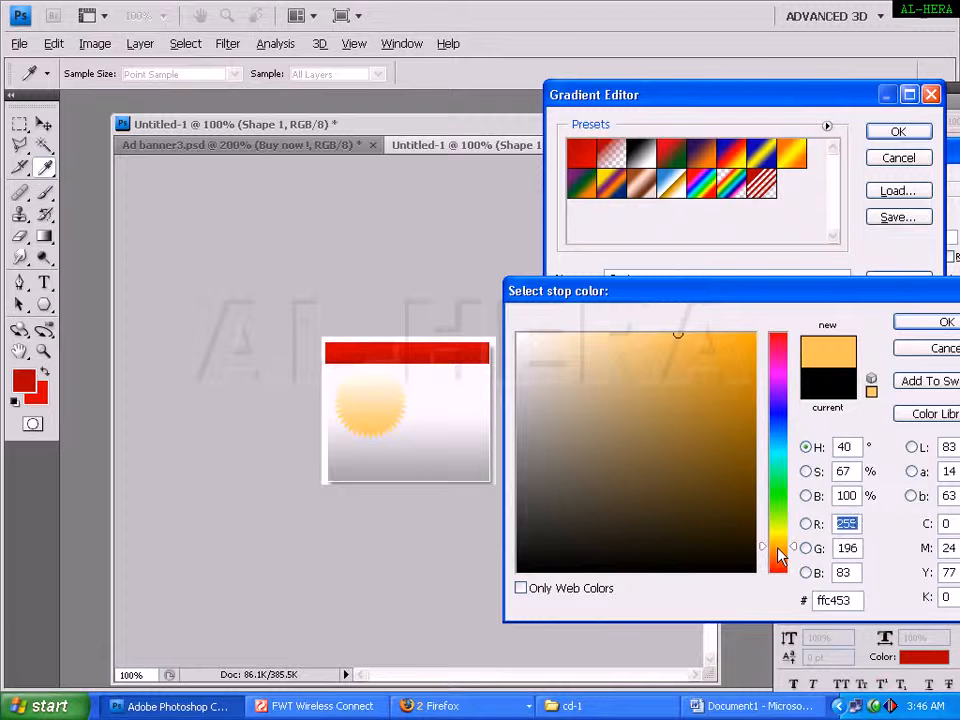
{"action": "left_click", "coordinate": [784, 551]}
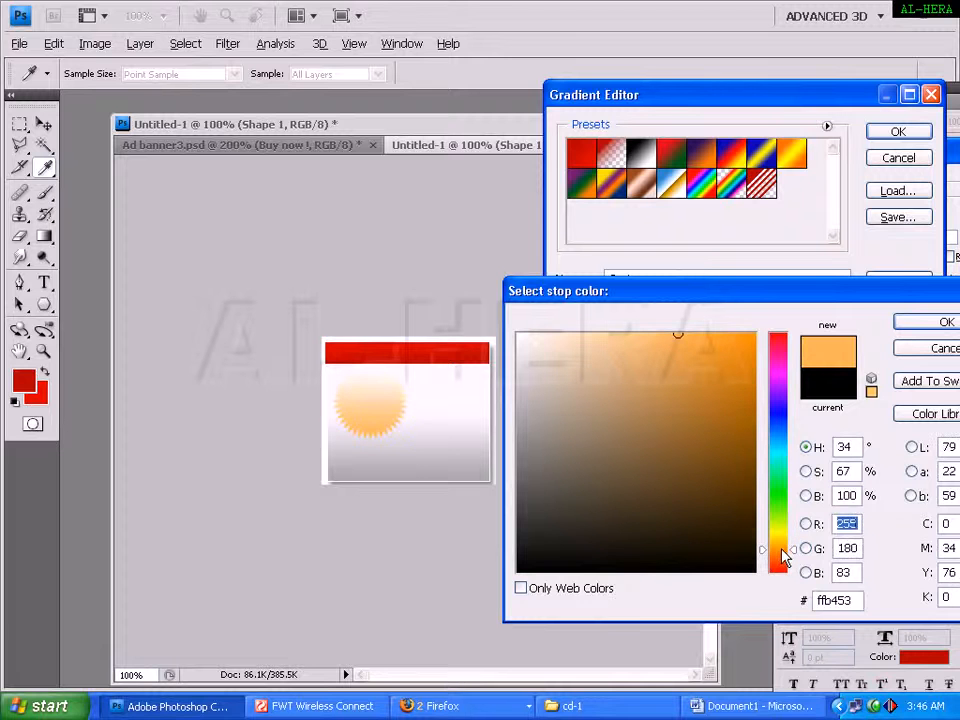
{"action": "left_click_drag", "start_coordinate": [725, 395], "coordinate": [709, 330]}
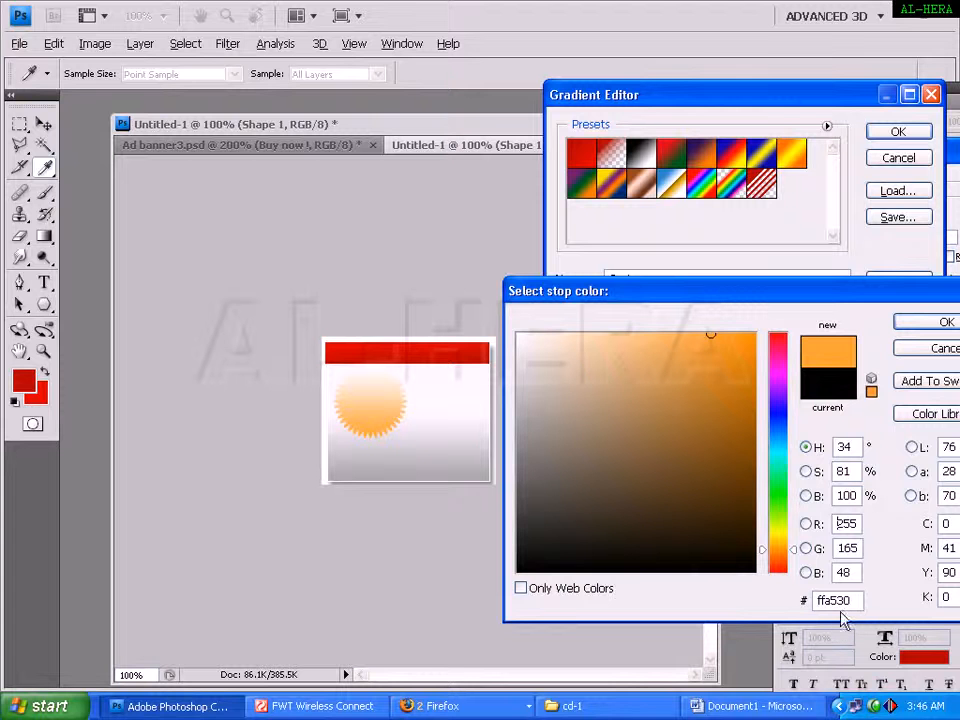
{"action": "left_click", "coordinate": [940, 322]}
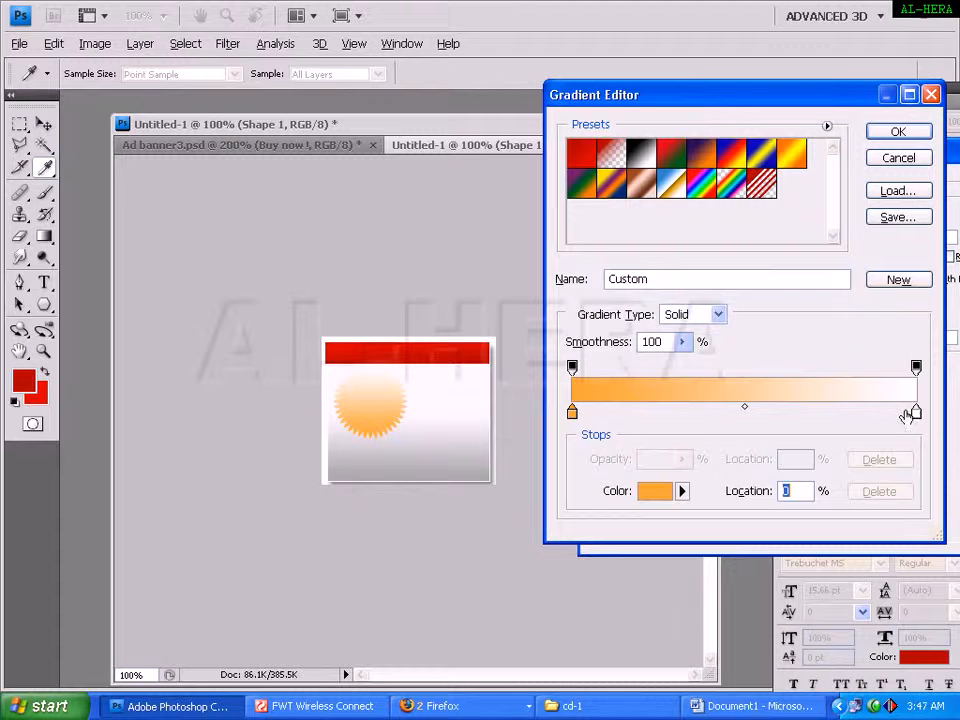
Set the gradient's end colour stop to light yellow ffe670, shift the midpoint to 36%, and accept the gradient.
{"action": "left_click", "coordinate": [913, 413]}
{"action": "left_click", "coordinate": [655, 490]}
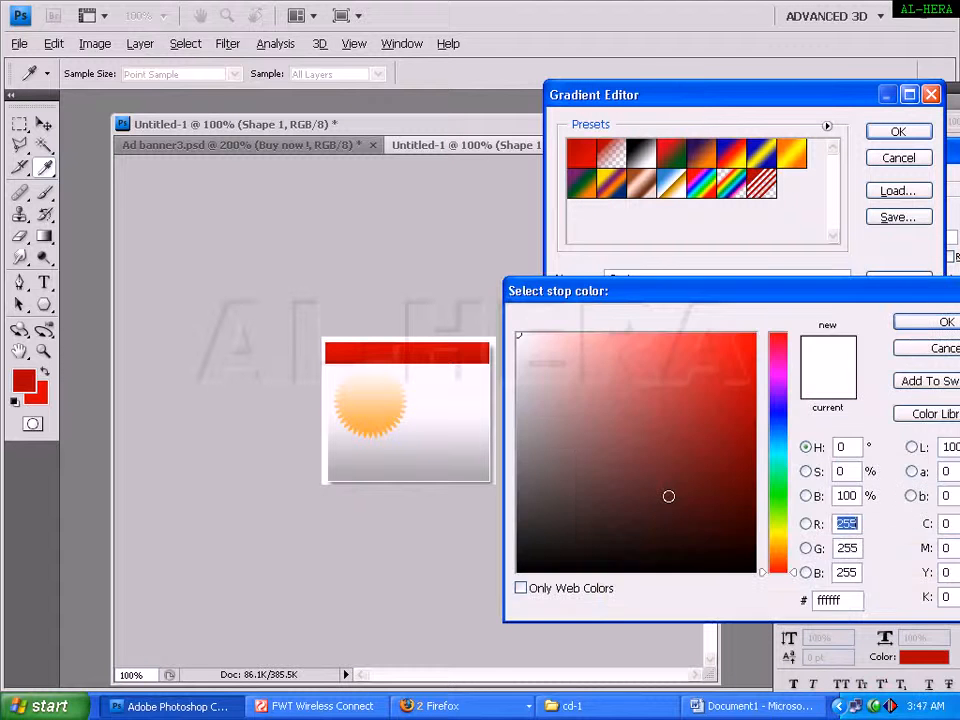
{"action": "left_click_drag", "start_coordinate": [776, 552], "coordinate": [777, 539]}
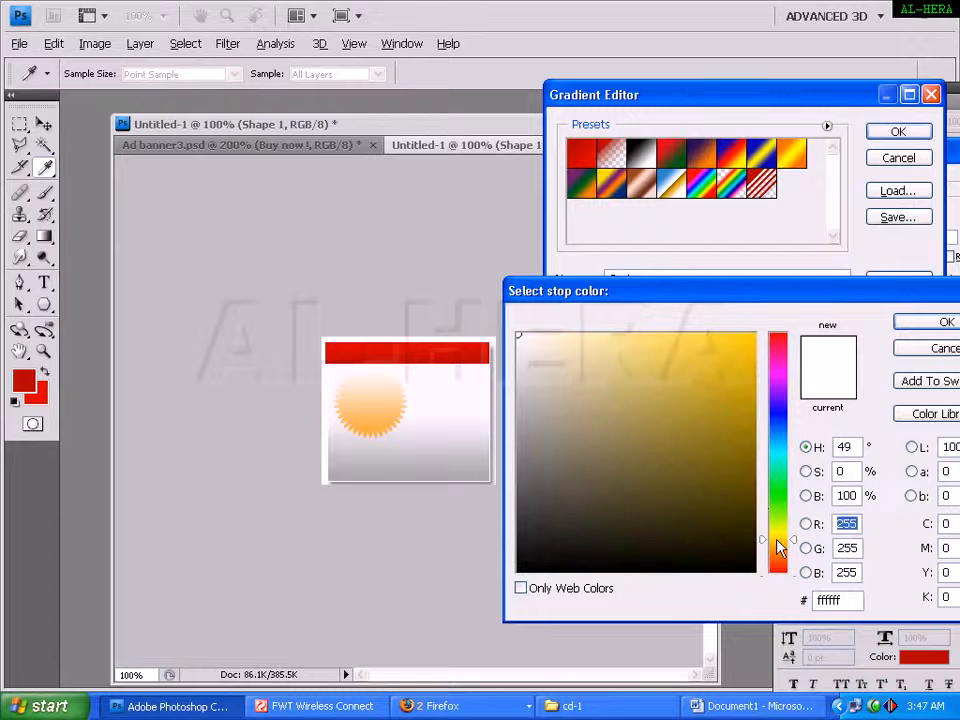
{"action": "left_click_drag", "start_coordinate": [708, 341], "coordinate": [651, 317]}
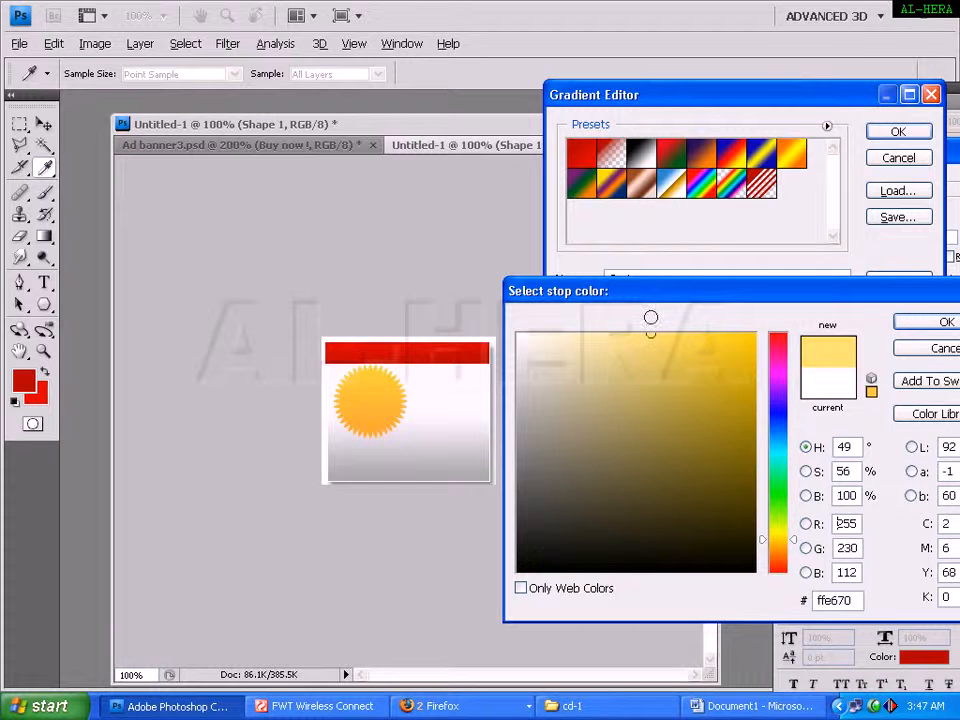
{"action": "left_click", "coordinate": [943, 322]}
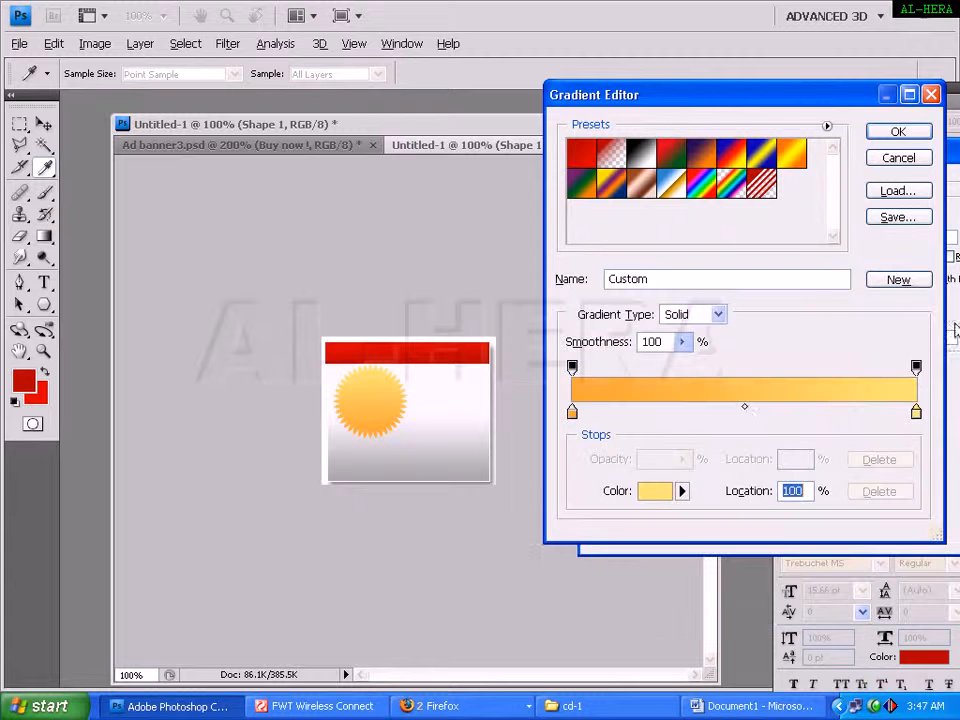
{"action": "left_click_drag", "start_coordinate": [746, 410], "coordinate": [699, 412]}
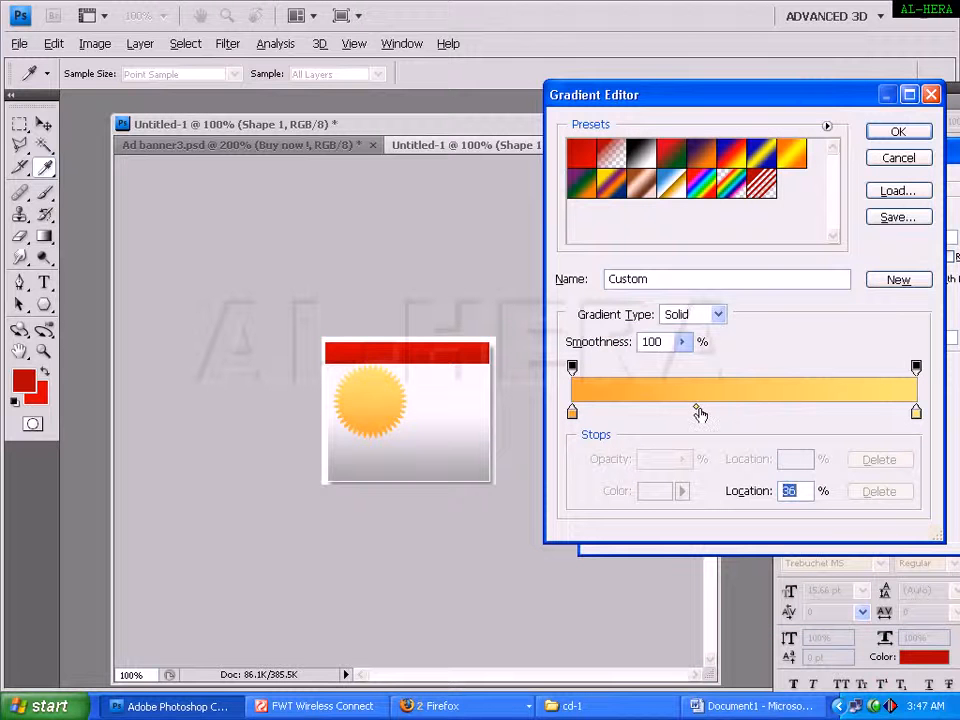
{"action": "key", "text": "Return"}
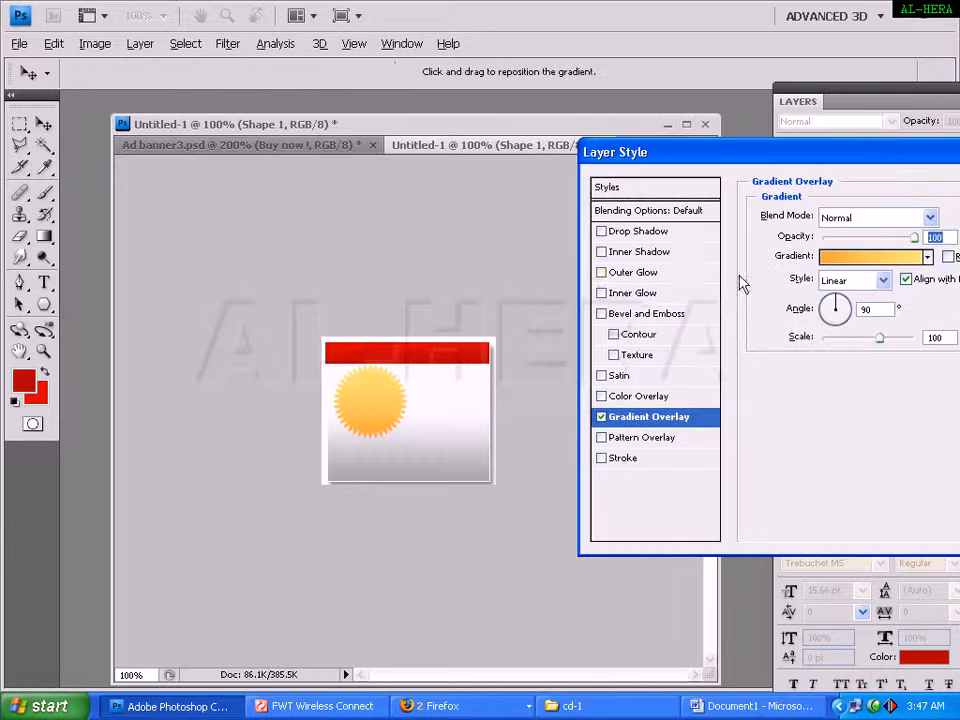
Add a Drop Shadow to the badge with 33% opacity and apply the layer styles.
{"action": "left_click", "coordinate": [638, 231]}
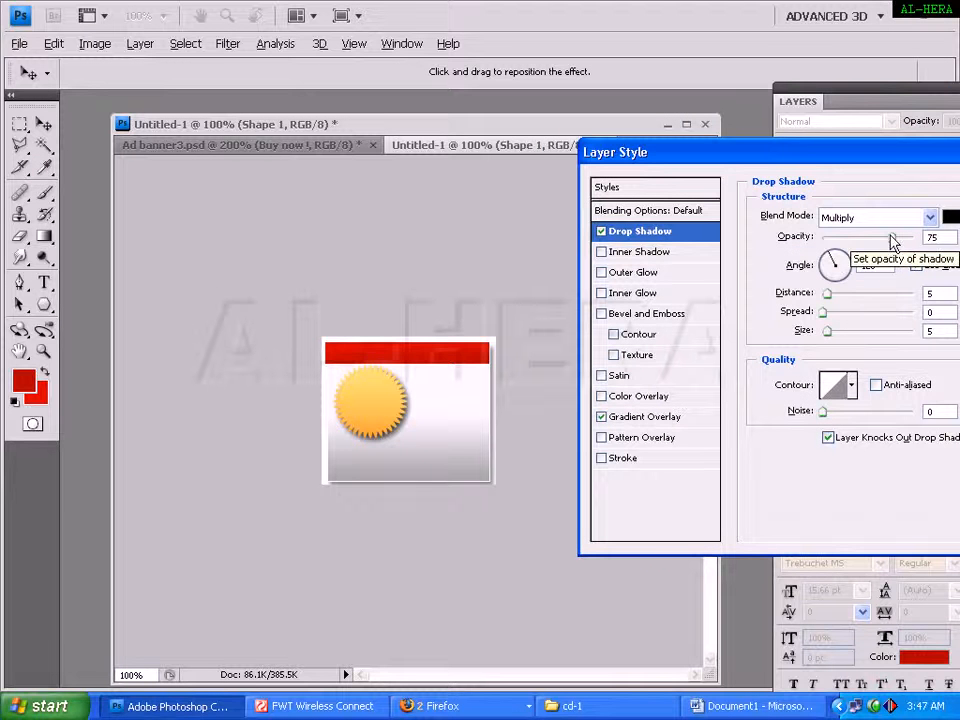
{"action": "left_click_drag", "start_coordinate": [891, 239], "coordinate": [853, 241]}
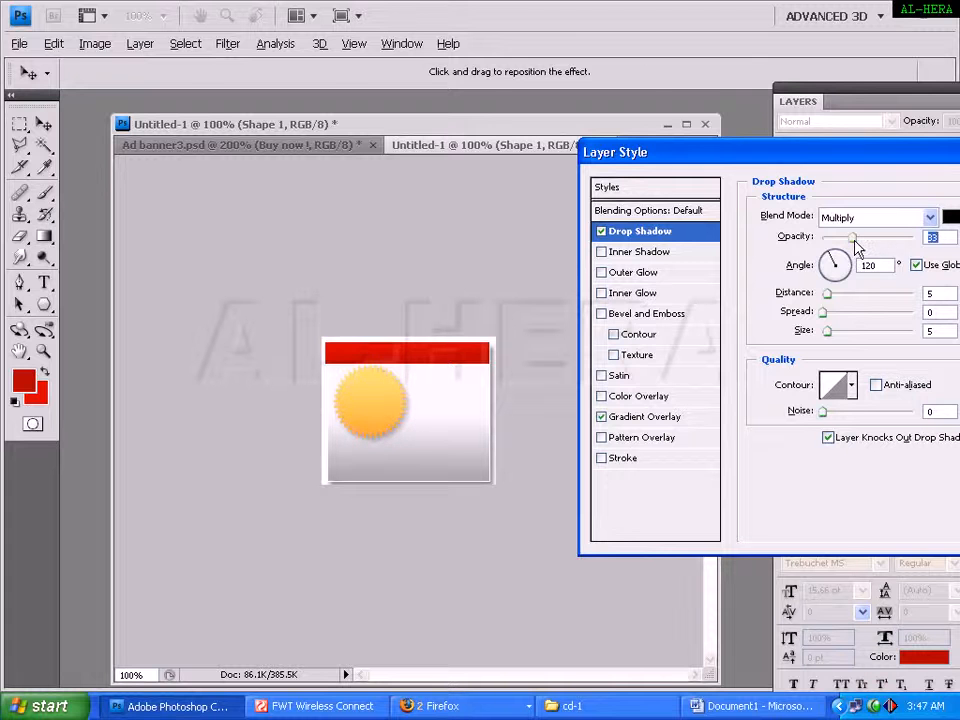
{"action": "key", "text": "Return"}
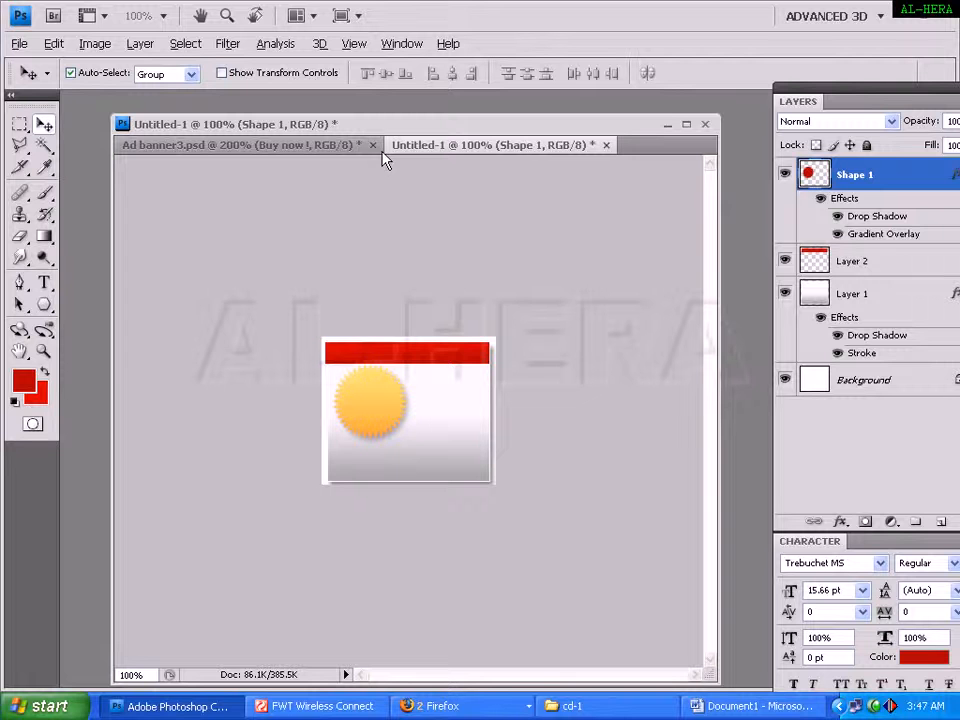
Arrange both documents in separate windows and copy the "20% Off" text from Ad banner3.psd onto the centre of the new badge.
{"action": "key", "text": "ctrl+Tab"}
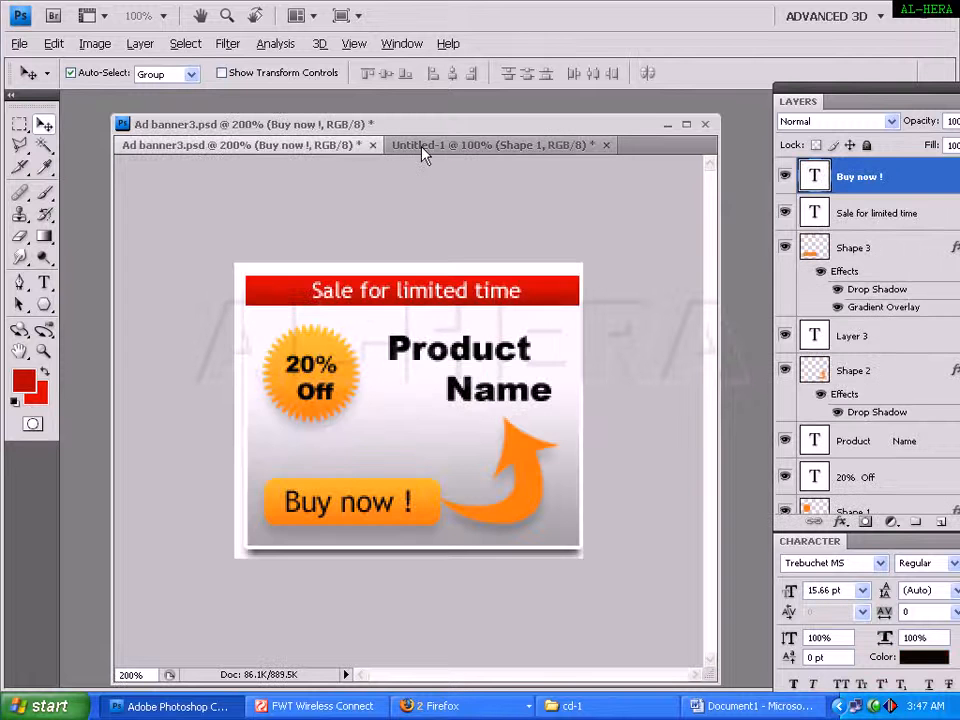
{"action": "left_click_drag", "start_coordinate": [460, 145], "coordinate": [495, 233]}
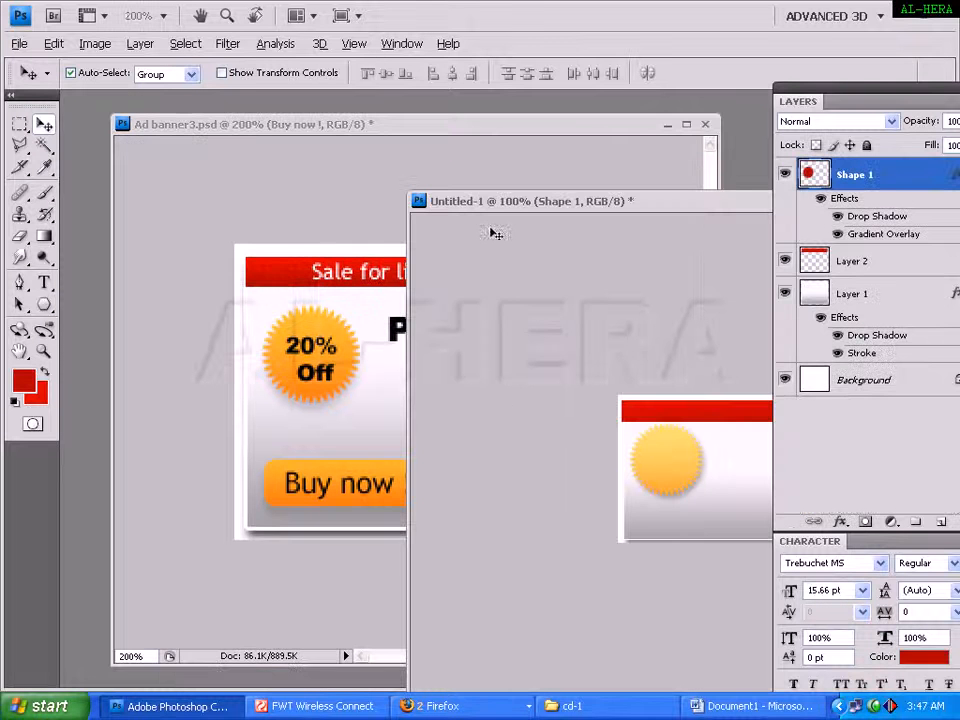
{"action": "left_click", "coordinate": [316, 350]}
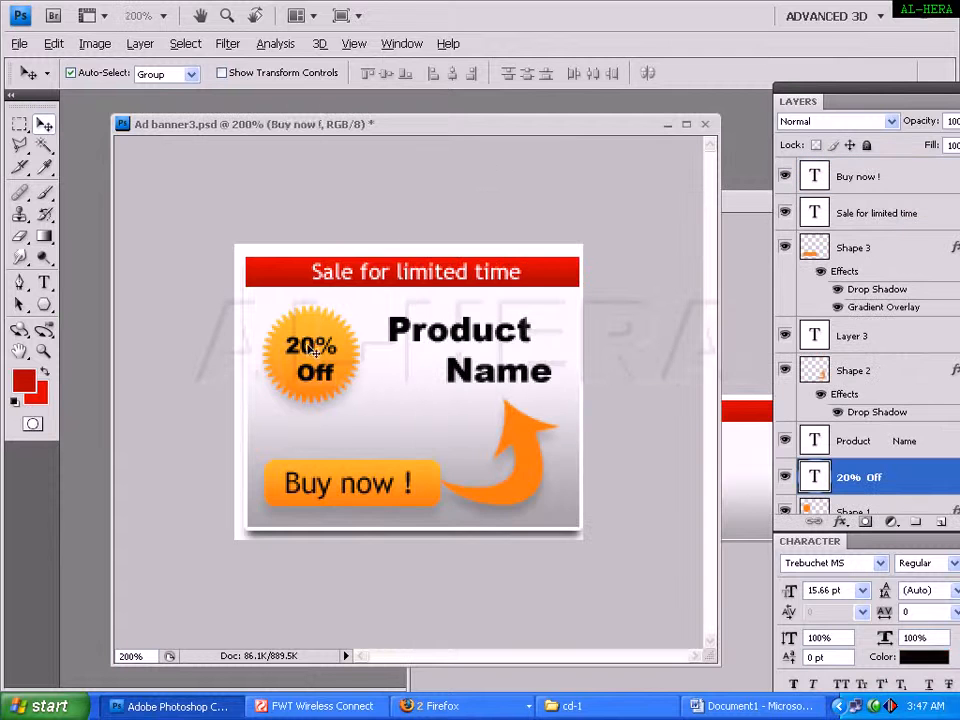
{"action": "left_click_drag", "start_coordinate": [538, 137], "coordinate": [393, 141]}
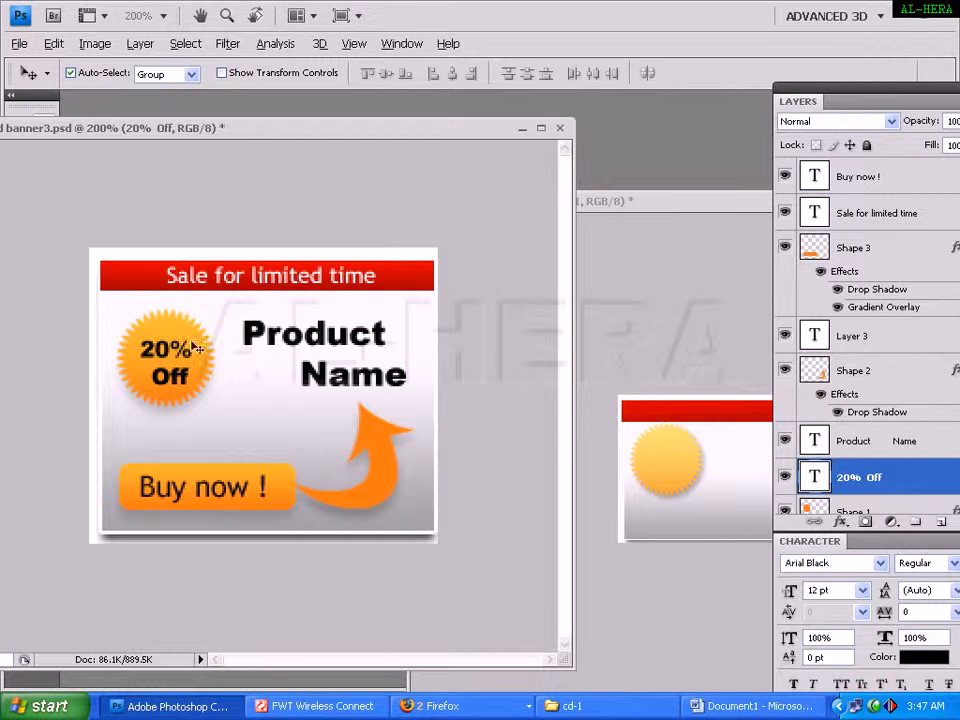
{"action": "left_click_drag", "start_coordinate": [695, 488], "coordinate": [670, 459]}
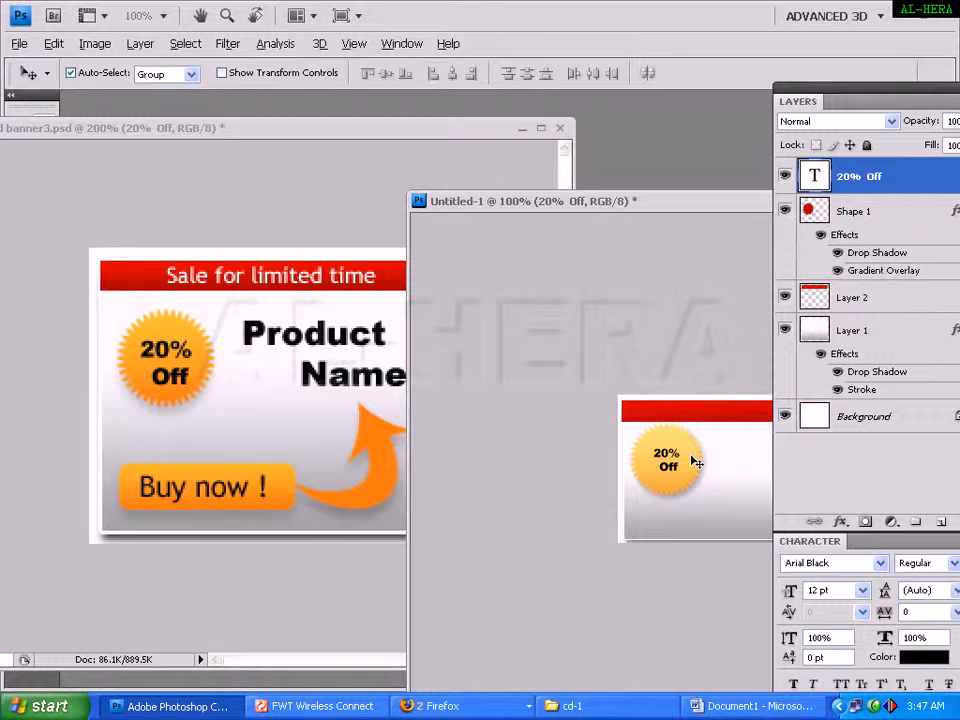
Scale the star badge in the new document to 75% of its size around its centre.
{"action": "left_click", "coordinate": [692, 456]}
{"action": "key", "text": "ctrl+t"}
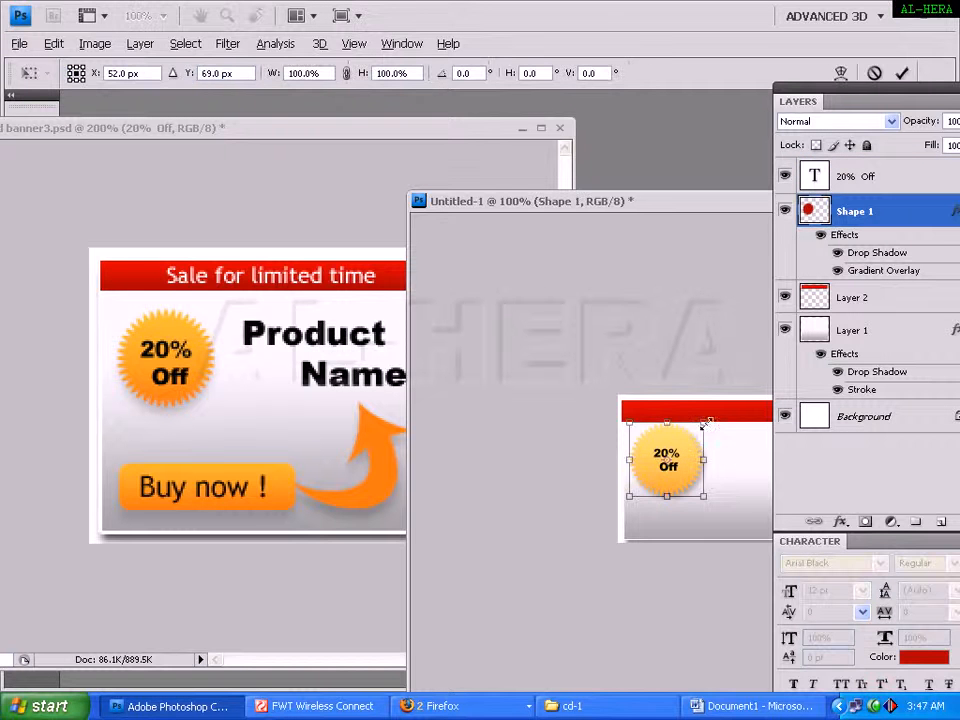
{"action": "left_click_drag", "start_coordinate": [697, 437], "coordinate": [699, 435]}
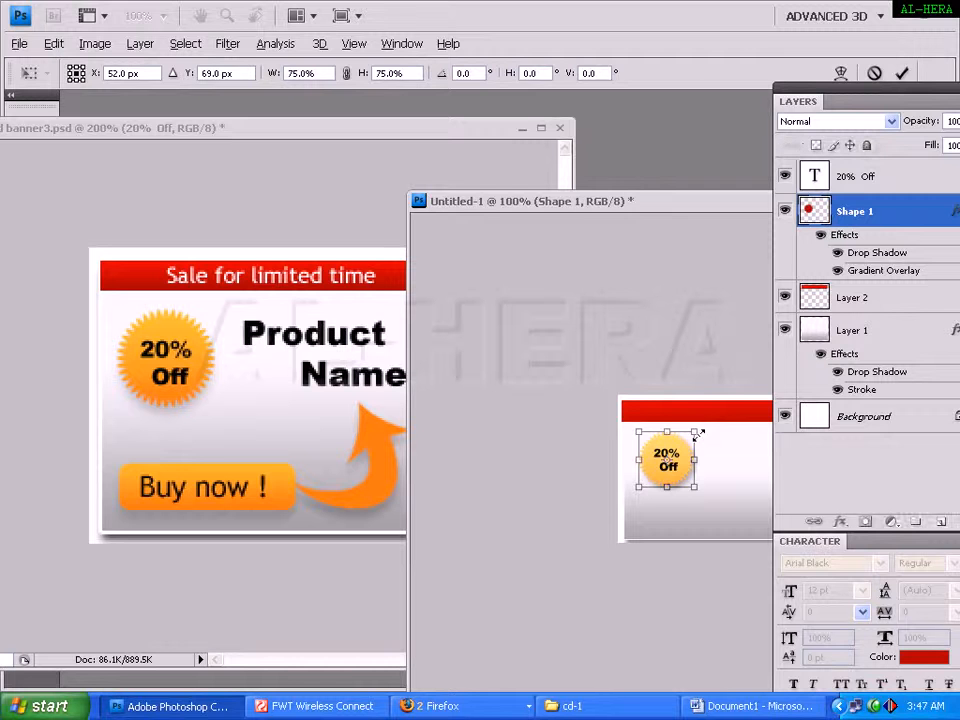
{"action": "key", "text": "Return"}
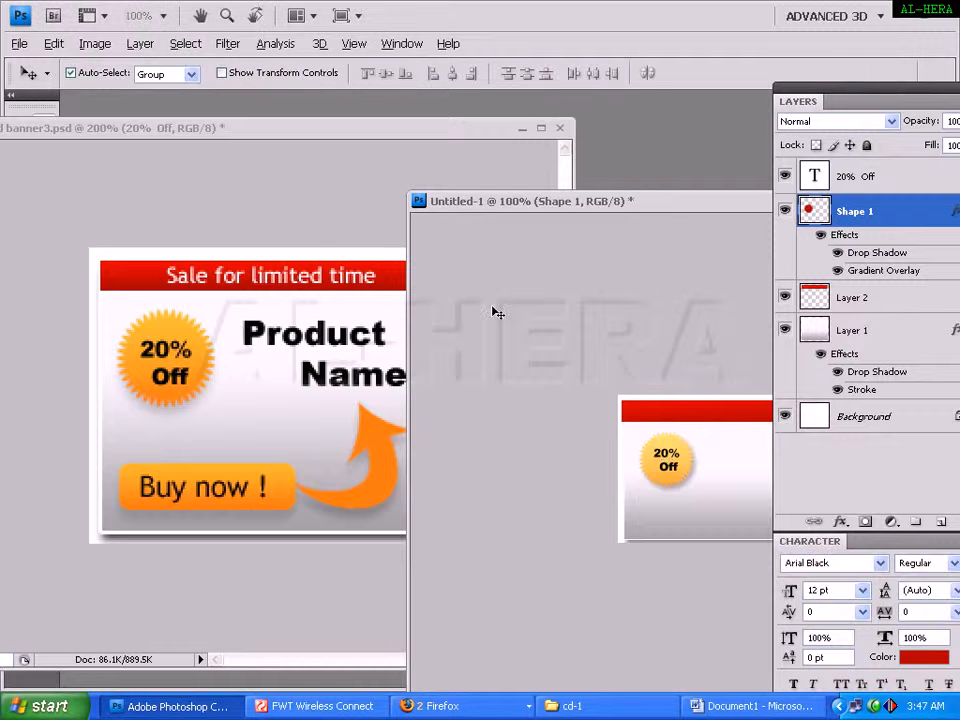
Copy the "Product Name" text from the finished banner to beside the badge in the new document, and pick the finished banner's orange arrow.
{"action": "left_click", "coordinate": [362, 335]}
{"action": "left_click_drag", "start_coordinate": [354, 336], "coordinate": [746, 442]}
{"action": "left_click", "coordinate": [377, 471]}
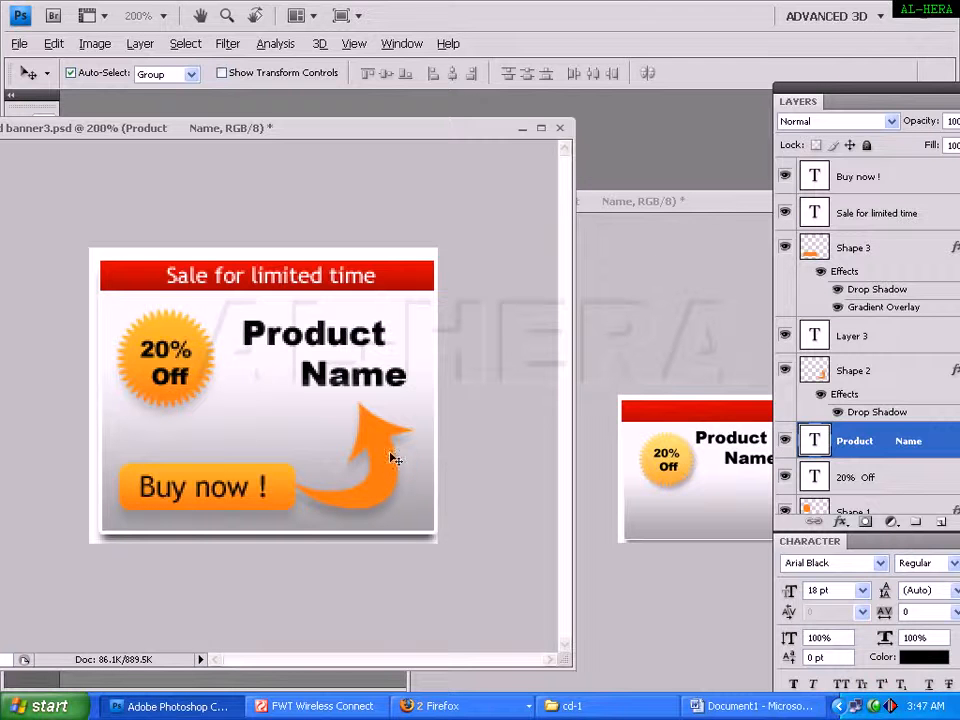
Dock the new document as a tab in the Ad banner3.psd window and move that window clear of the toolbox.
{"action": "left_click_drag", "start_coordinate": [677, 203], "coordinate": [444, 156]}
{"action": "key", "text": "Tab"}
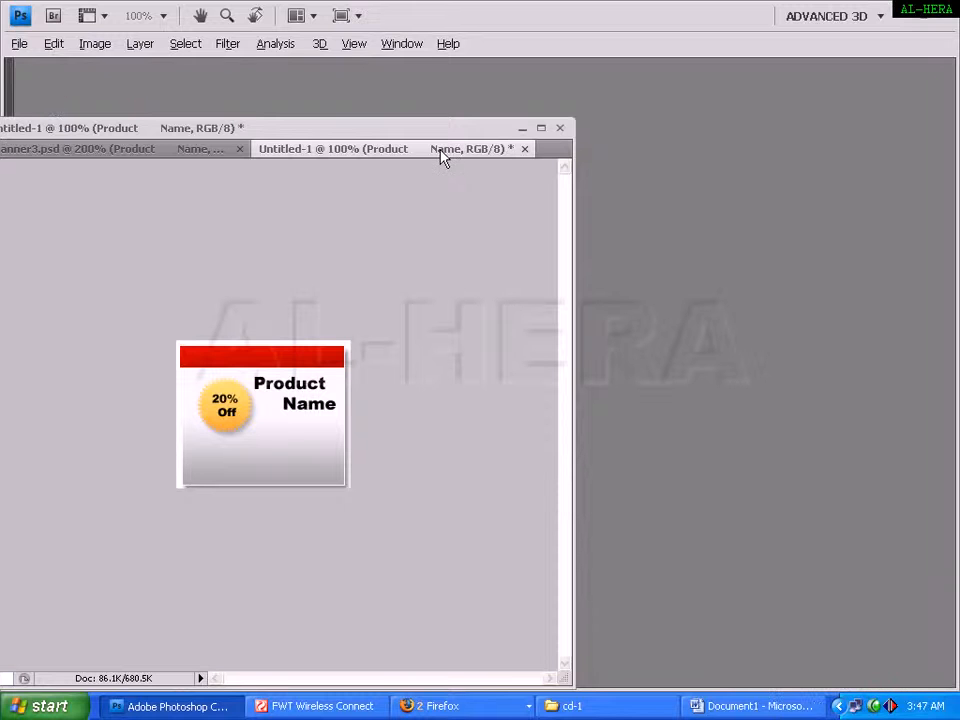
{"action": "left_click_drag", "start_coordinate": [439, 128], "coordinate": [740, 119]}
{"action": "key", "text": "Tab"}
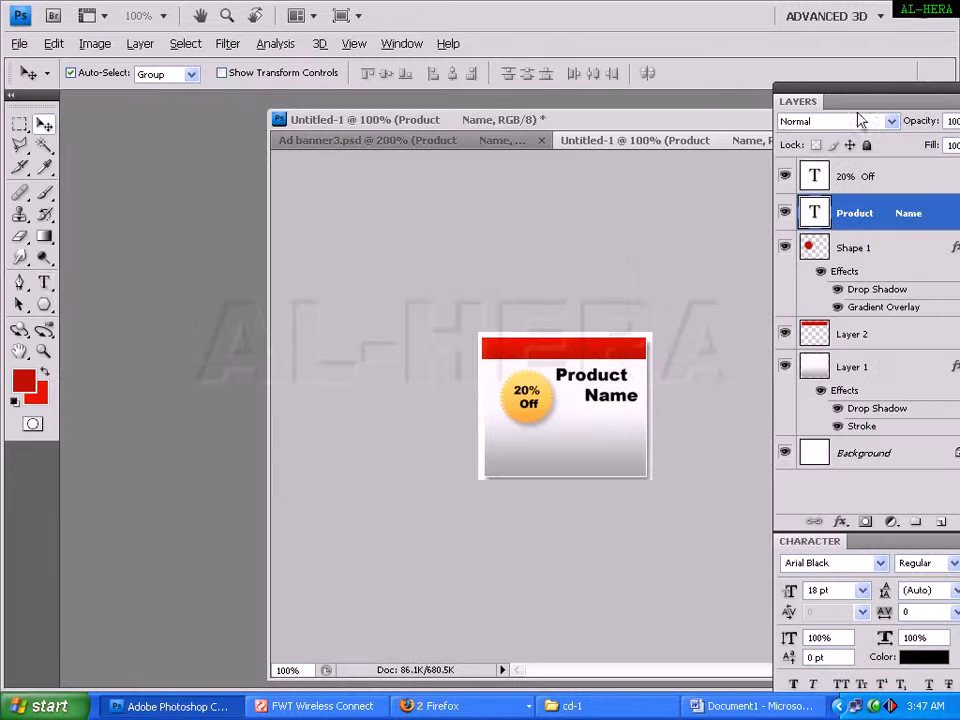
Set up the Custom Shape tool with the curved right-turning arrow shape and a bright orange fill colour.
{"action": "left_click", "coordinate": [44, 304]}
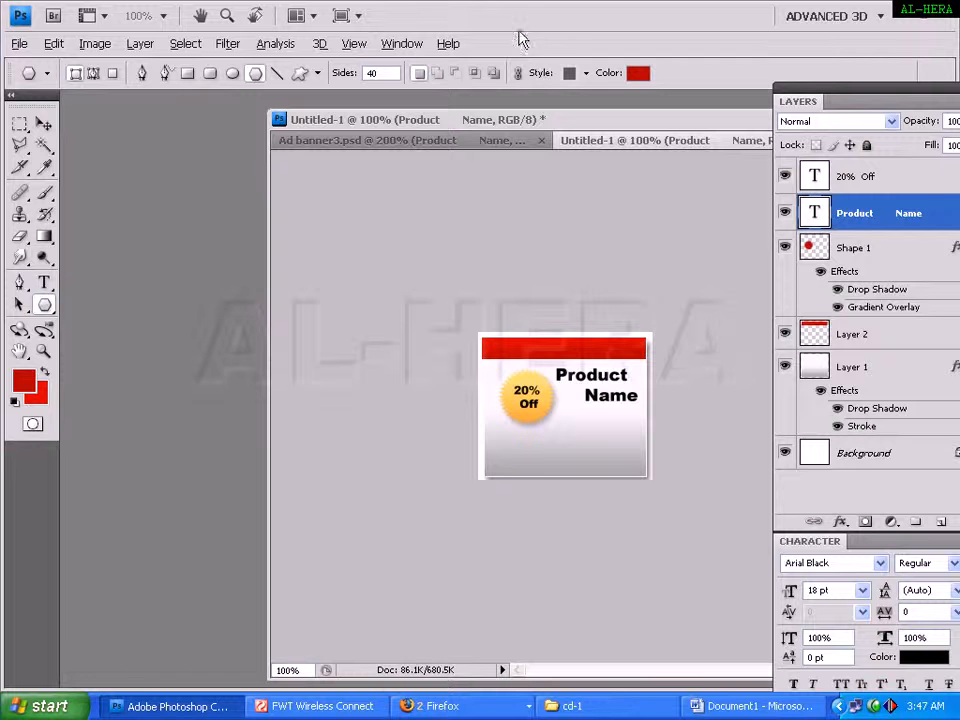
{"action": "left_click", "coordinate": [44, 304]}
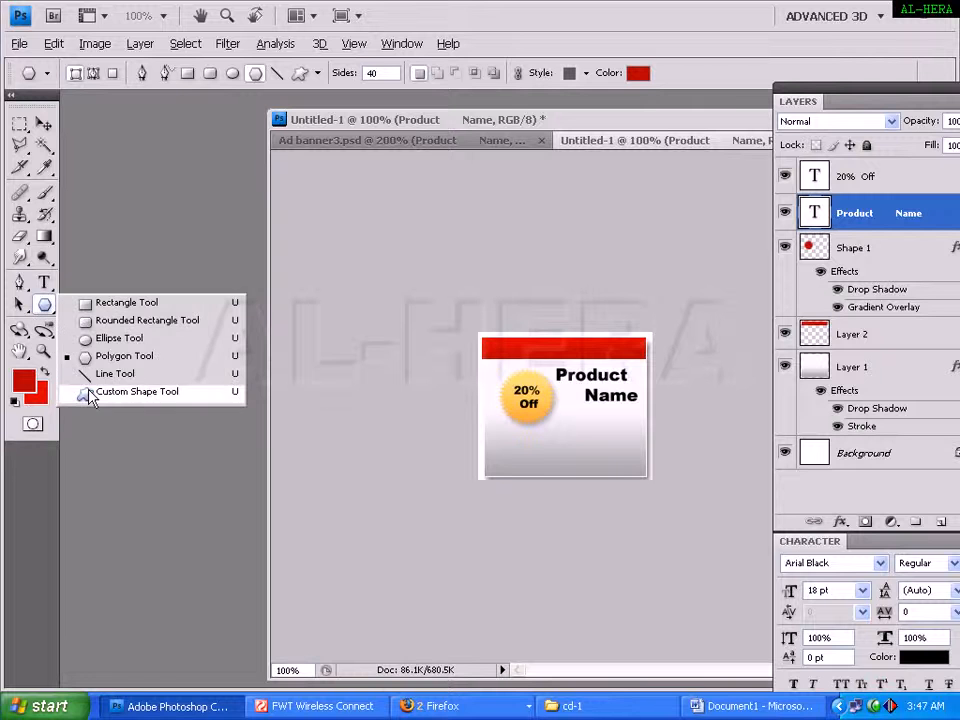
{"action": "left_click", "coordinate": [130, 391]}
{"action": "left_click", "coordinate": [393, 74]}
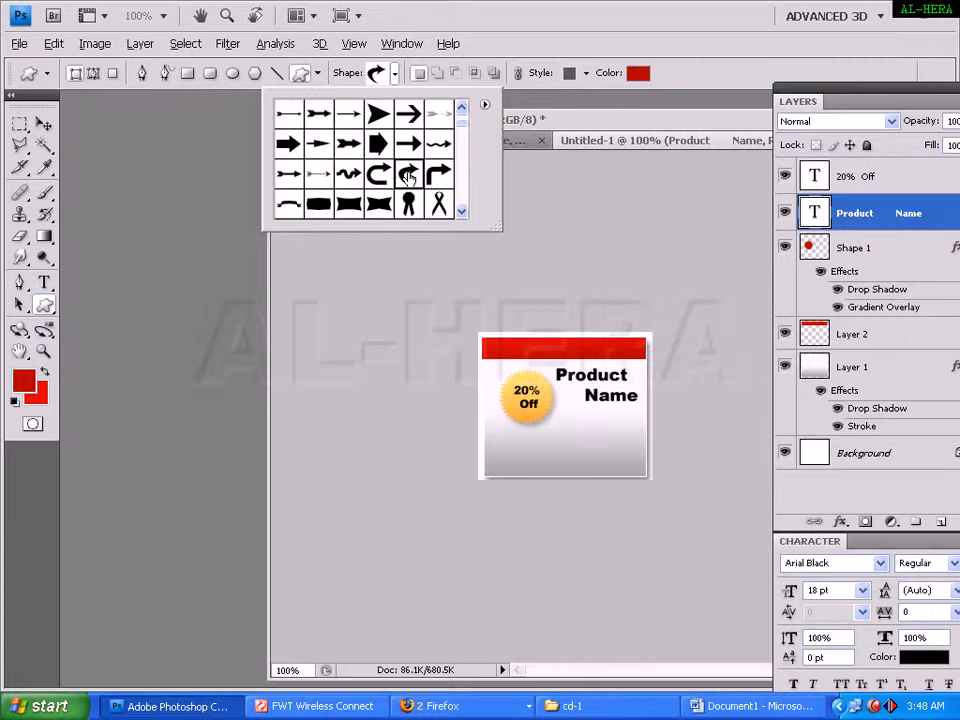
{"action": "left_click", "coordinate": [637, 72]}
{"action": "left_click", "coordinate": [780, 543]}
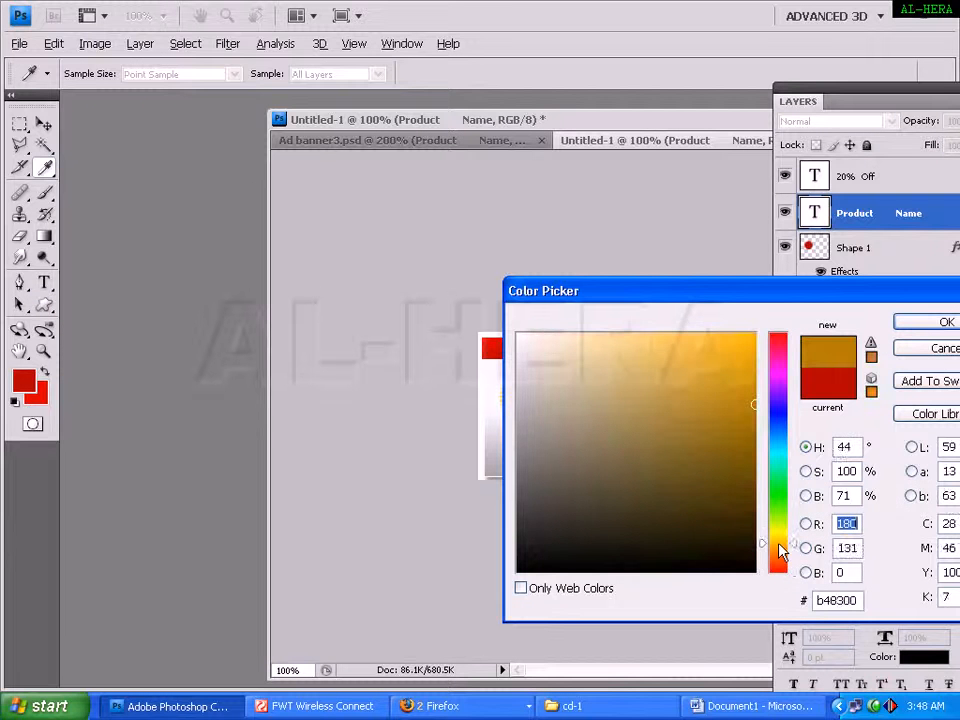
{"action": "left_click", "coordinate": [780, 548]}
{"action": "left_click_drag", "start_coordinate": [746, 340], "coordinate": [749, 298]}
{"action": "left_click", "coordinate": [936, 326]}
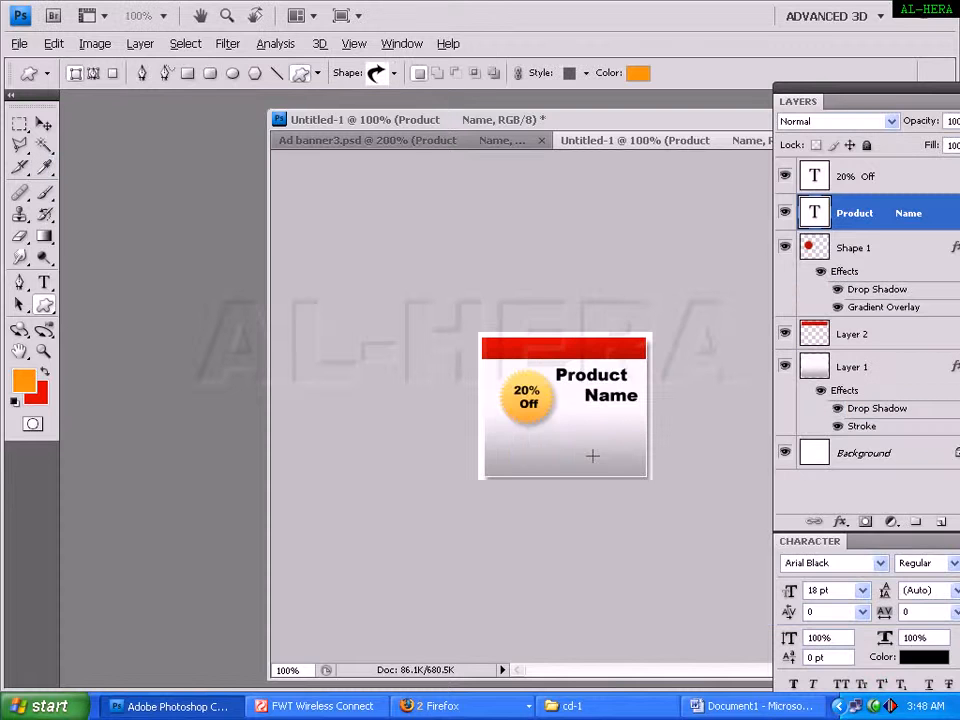
Draw the orange curved arrow about 55 px wide in the banner's lower right area and rasterize the shape.
{"action": "left_click_drag", "start_coordinate": [566, 430], "coordinate": [621, 485]}
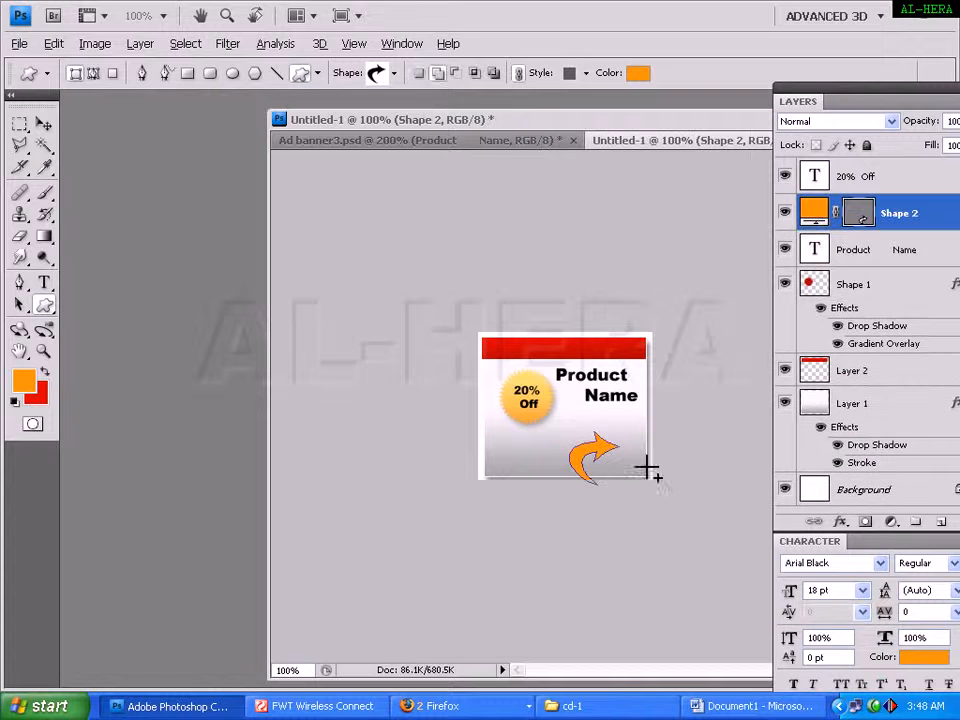
{"action": "left_click", "coordinate": [140, 43]}
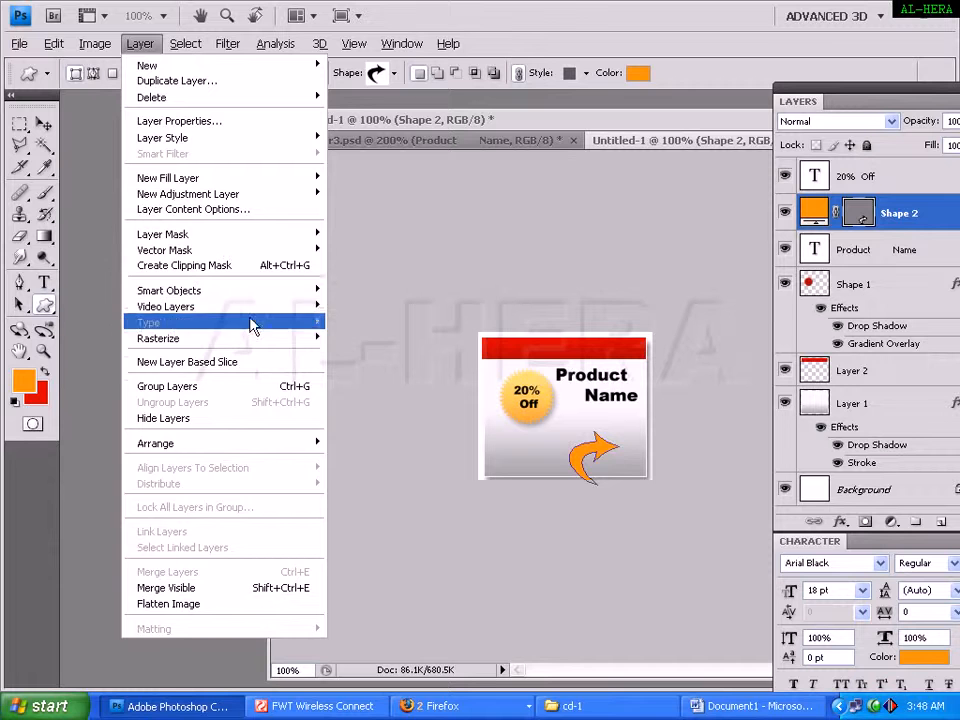
{"action": "mouse_move", "coordinate": [243, 340]}
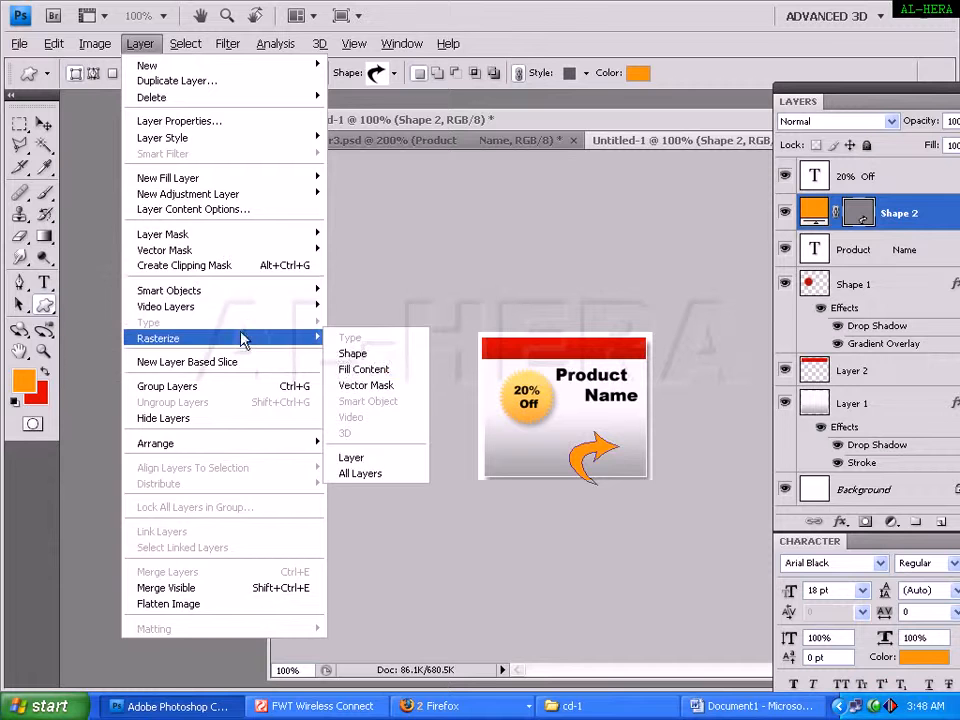
{"action": "left_click", "coordinate": [362, 354]}
Compare with the arrow in Ad banner3.psd and move the new arrow up to just below the word "Name".
{"action": "left_click", "coordinate": [44, 124]}
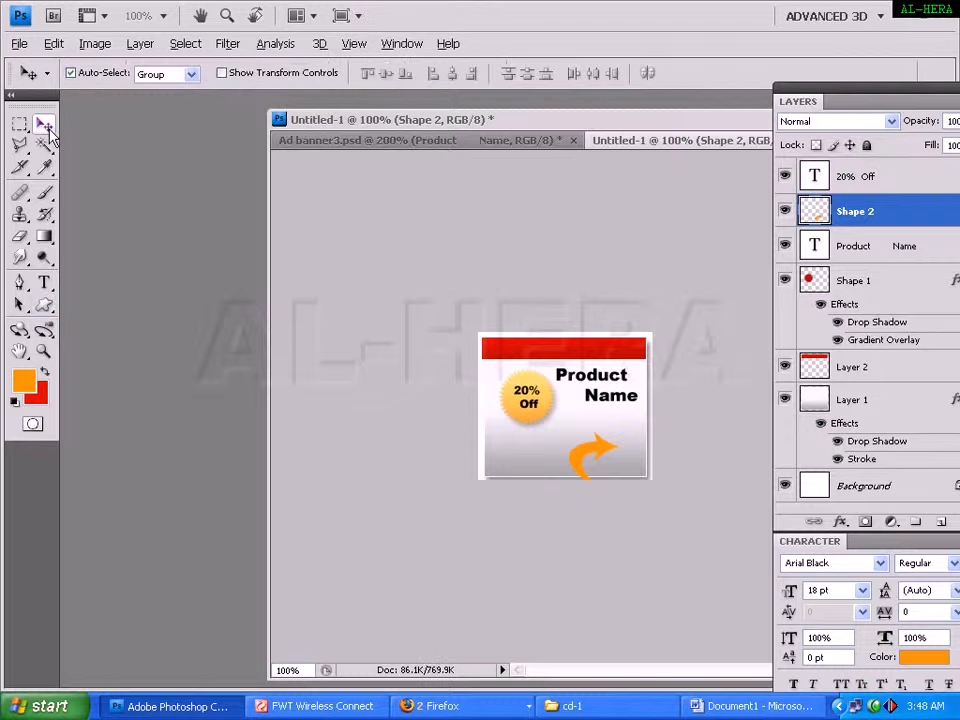
{"action": "left_click", "coordinate": [345, 143]}
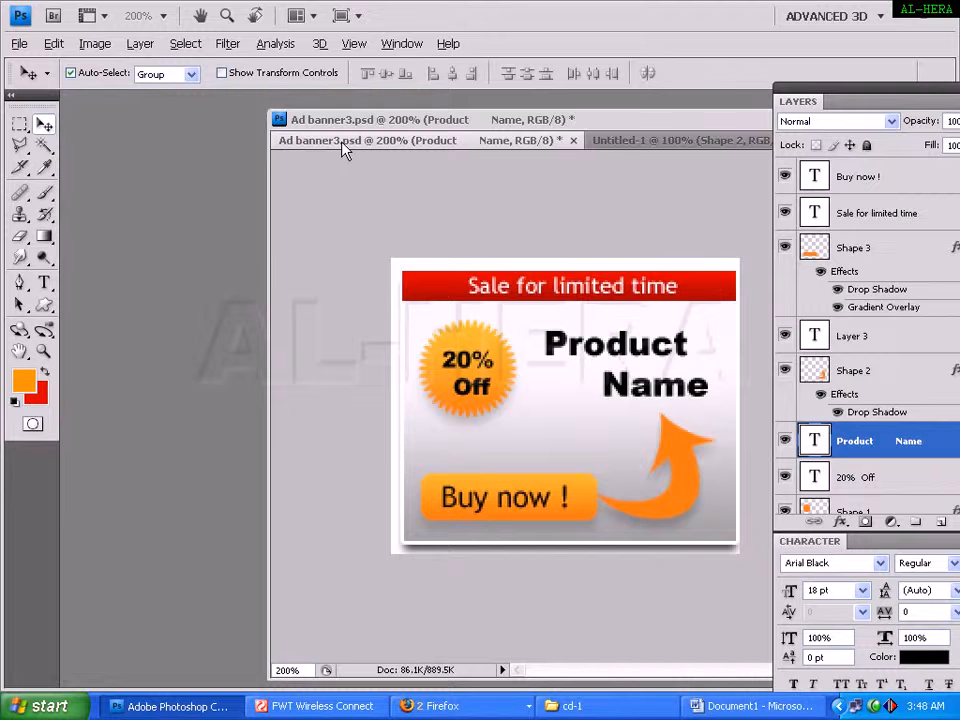
{"action": "left_click", "coordinate": [639, 143]}
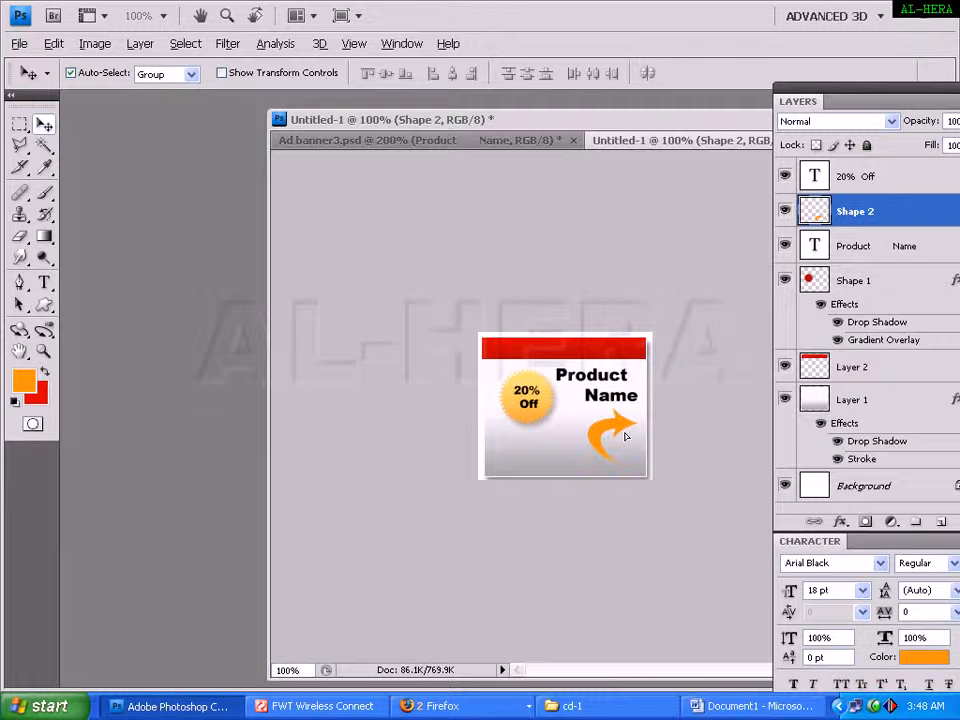
Mirror the orange arrow horizontally, rotate it to point upward and place it below "Name".
{"action": "key", "text": "ctrl+t"}
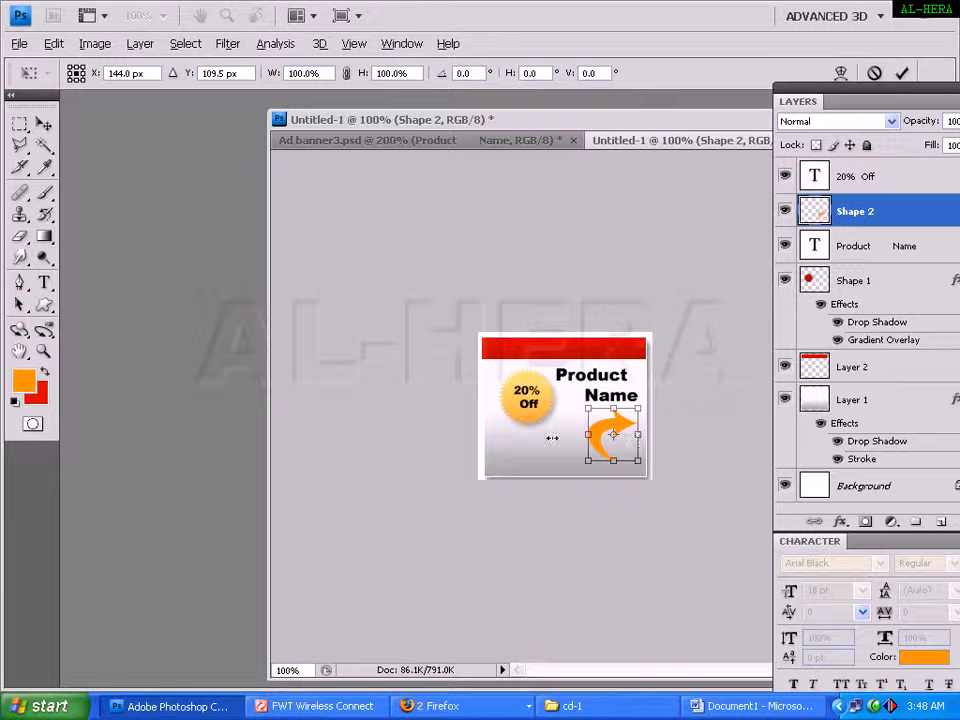
{"action": "mouse_move", "coordinate": [552, 438]}
{"action": "left_mouse_down"}
{"action": "mouse_move", "coordinate": [511, 439]}
{"action": "mouse_move", "coordinate": [543, 436]}
{"action": "left_mouse_up"}
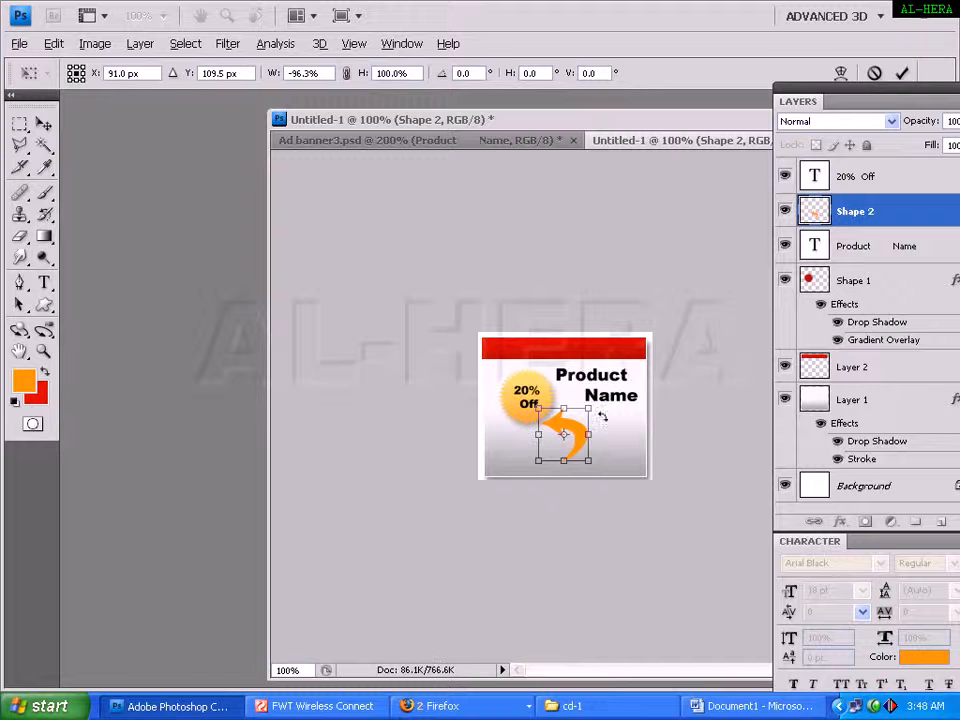
{"action": "left_click_drag", "start_coordinate": [619, 455], "coordinate": [620, 451]}
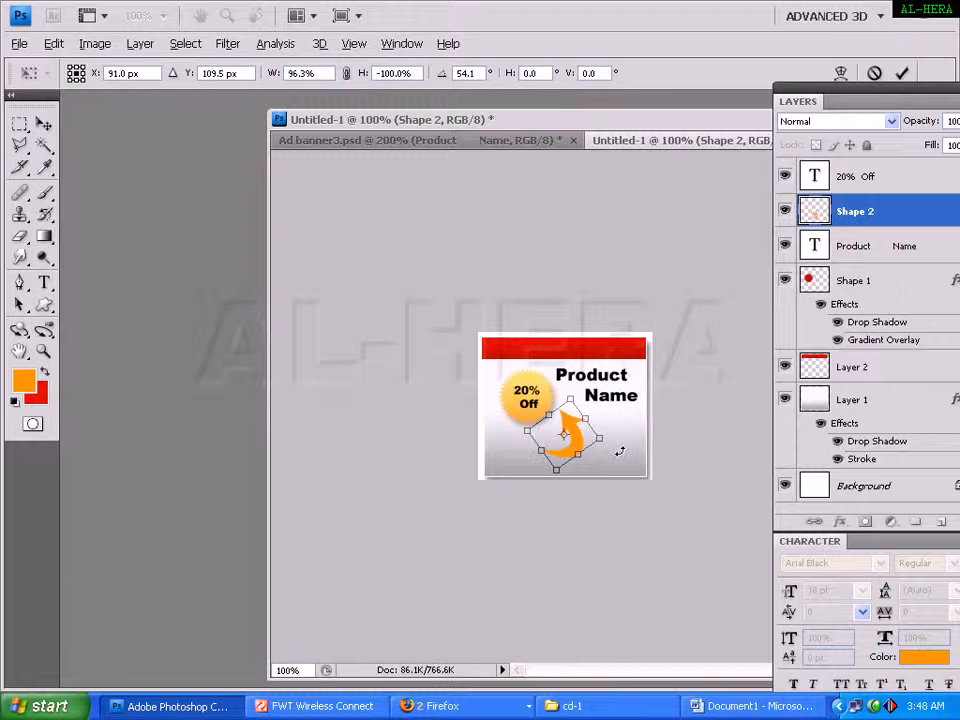
{"action": "key", "text": "Return"}
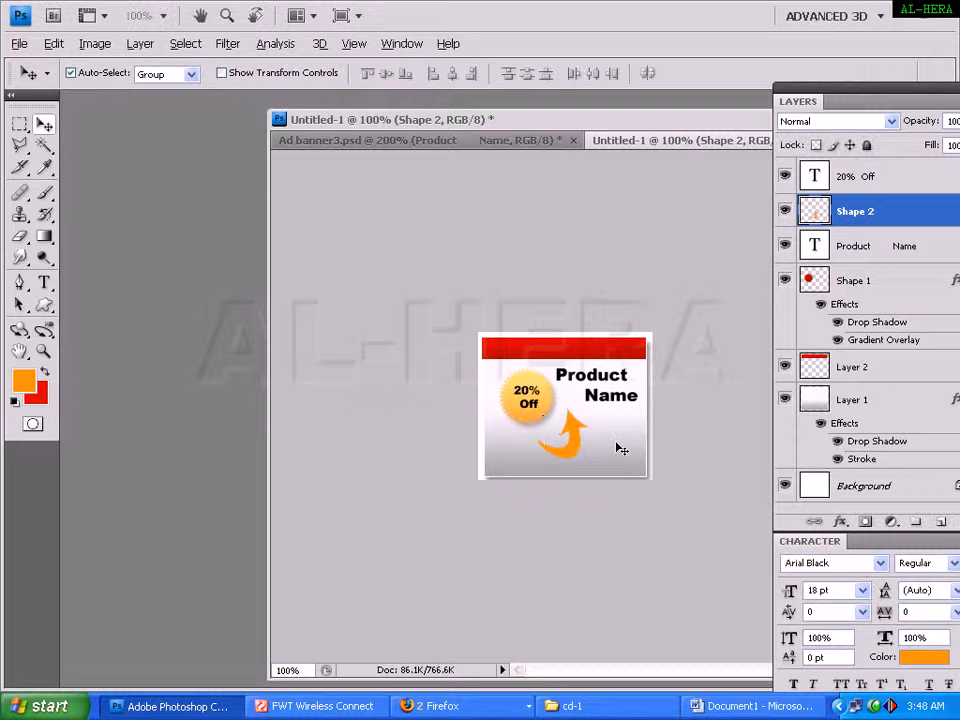
{"action": "left_click_drag", "start_coordinate": [588, 446], "coordinate": [617, 443]}
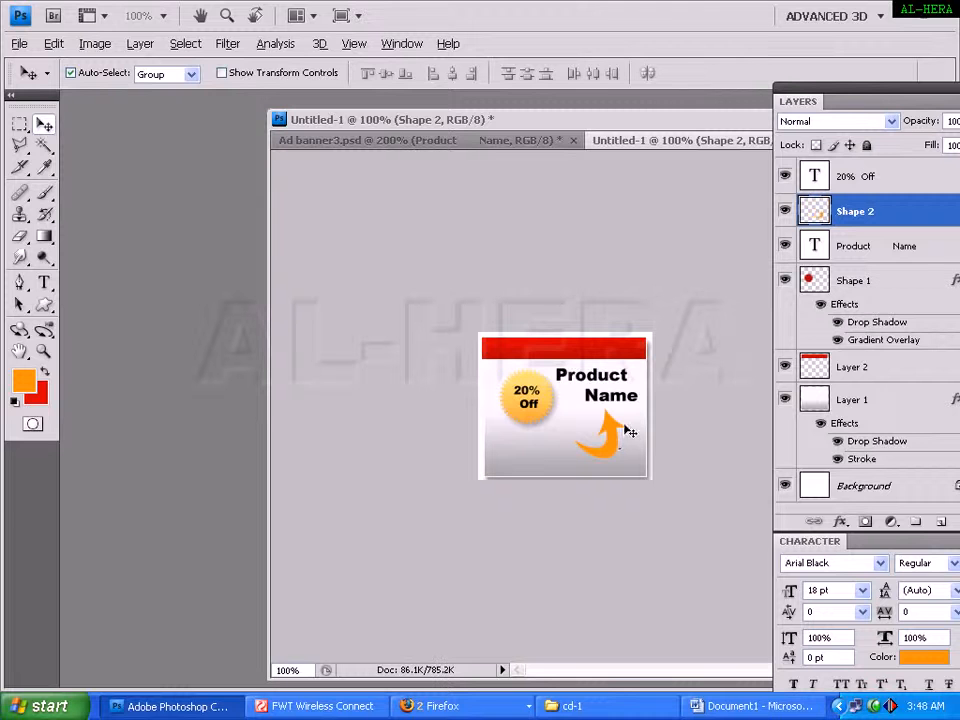
Rotate the orange arrow by -28° and shift it slightly toward the banner's right edge.
{"action": "key", "text": "ctrl+t"}
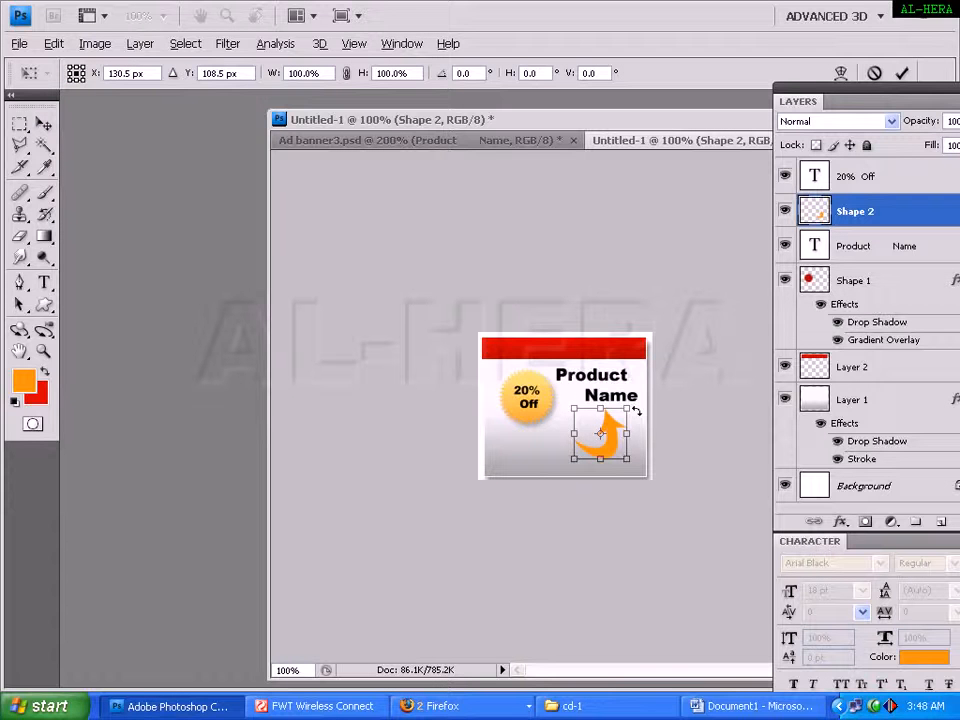
{"action": "left_click_drag", "start_coordinate": [636, 411], "coordinate": [630, 354]}
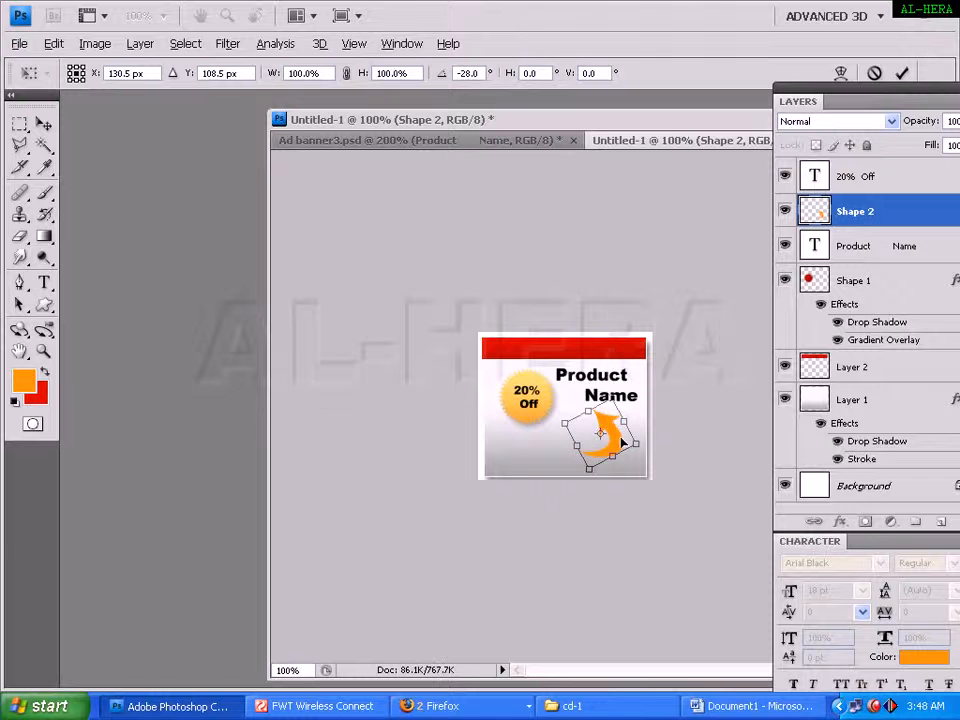
{"action": "left_click_drag", "start_coordinate": [623, 442], "coordinate": [625, 439]}
{"action": "key", "text": "Return"}
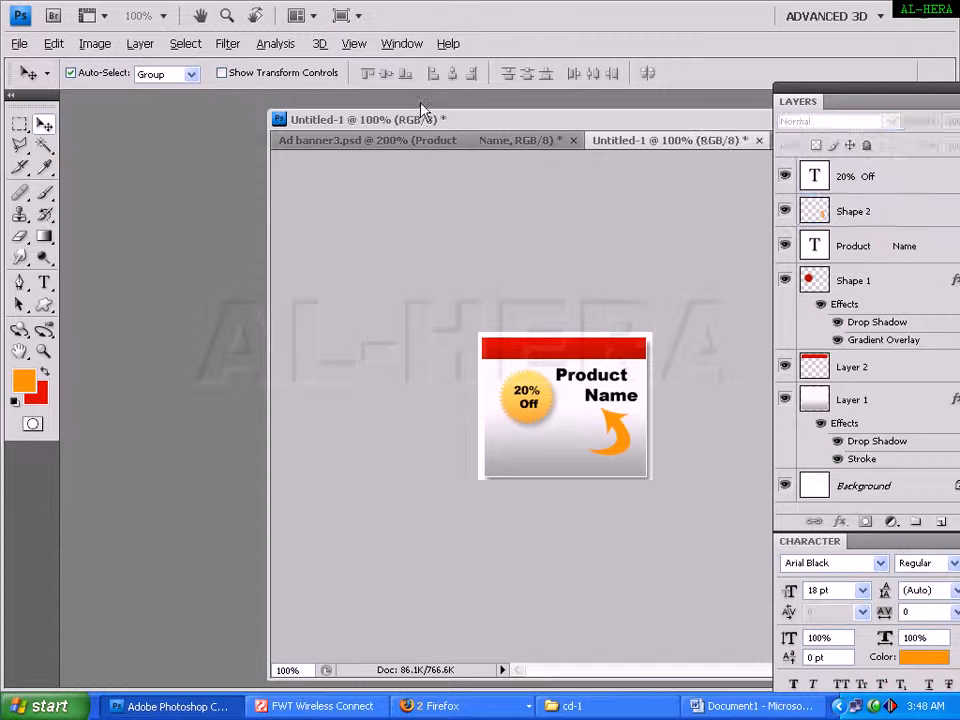
Separate the two documents' windows and copy the orange button shape from Ad banner3.psd to the new banner, left of the arrow's tail.
{"action": "left_click", "coordinate": [415, 142]}
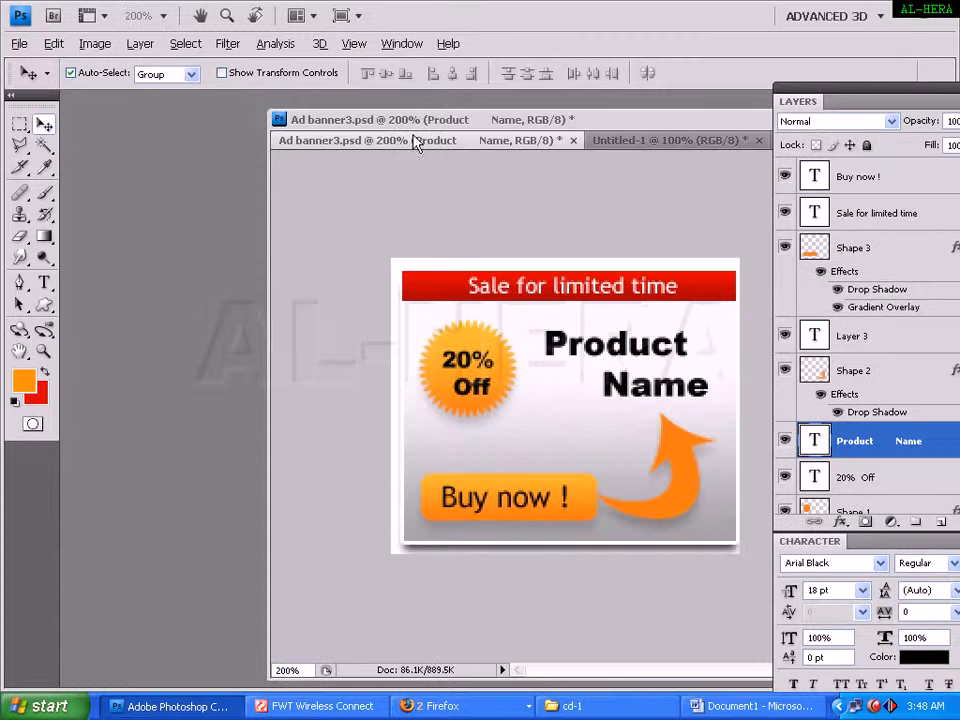
{"action": "left_click", "coordinate": [537, 485]}
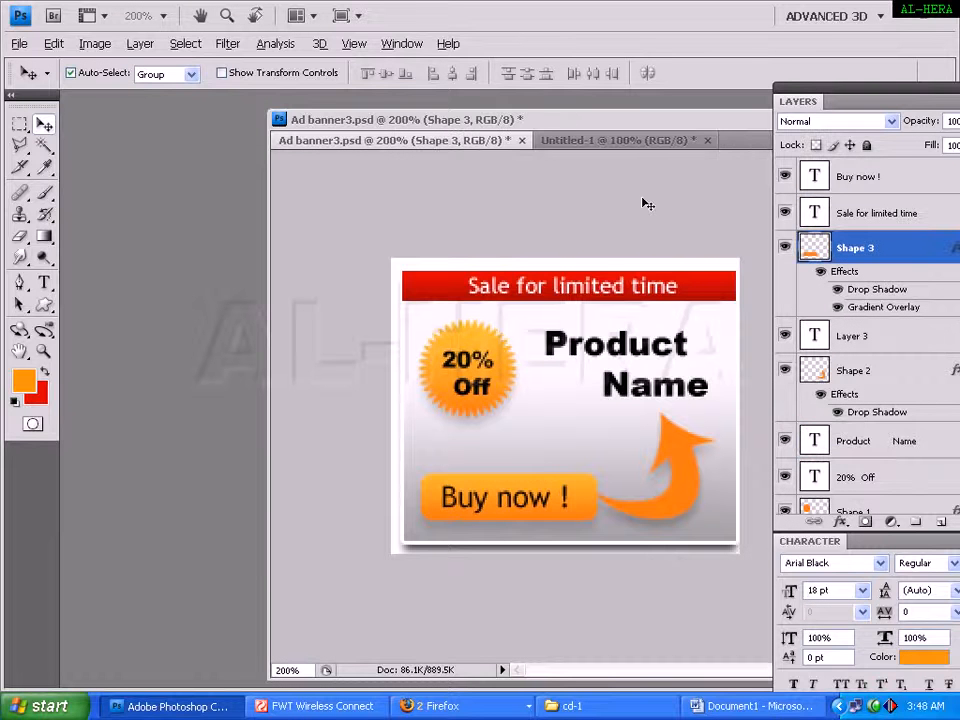
{"action": "left_click", "coordinate": [618, 147]}
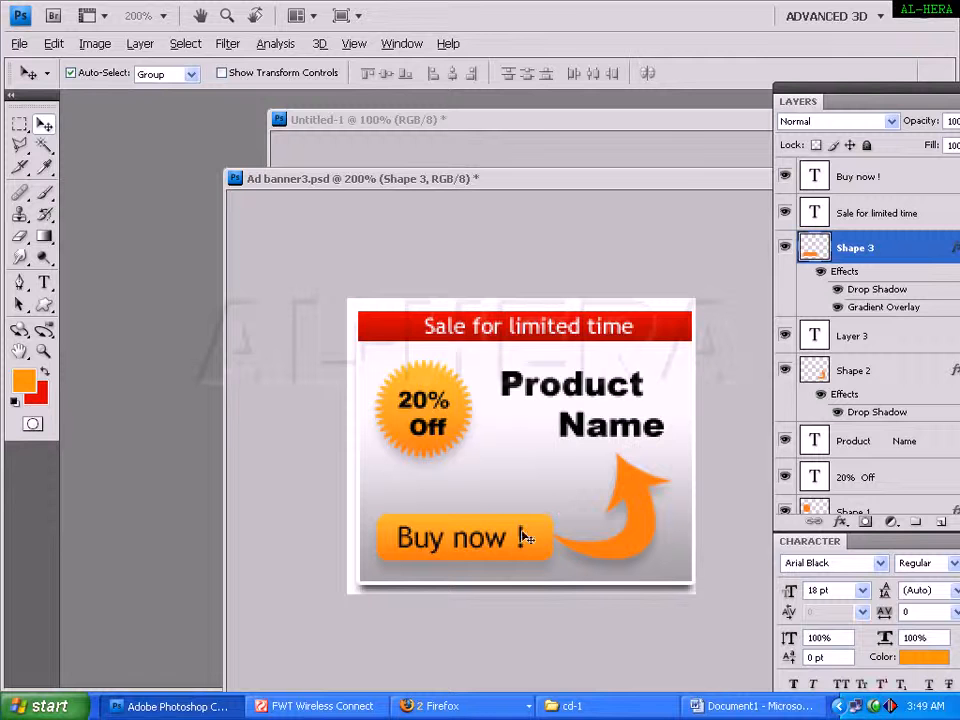
{"action": "left_click", "coordinate": [687, 141]}
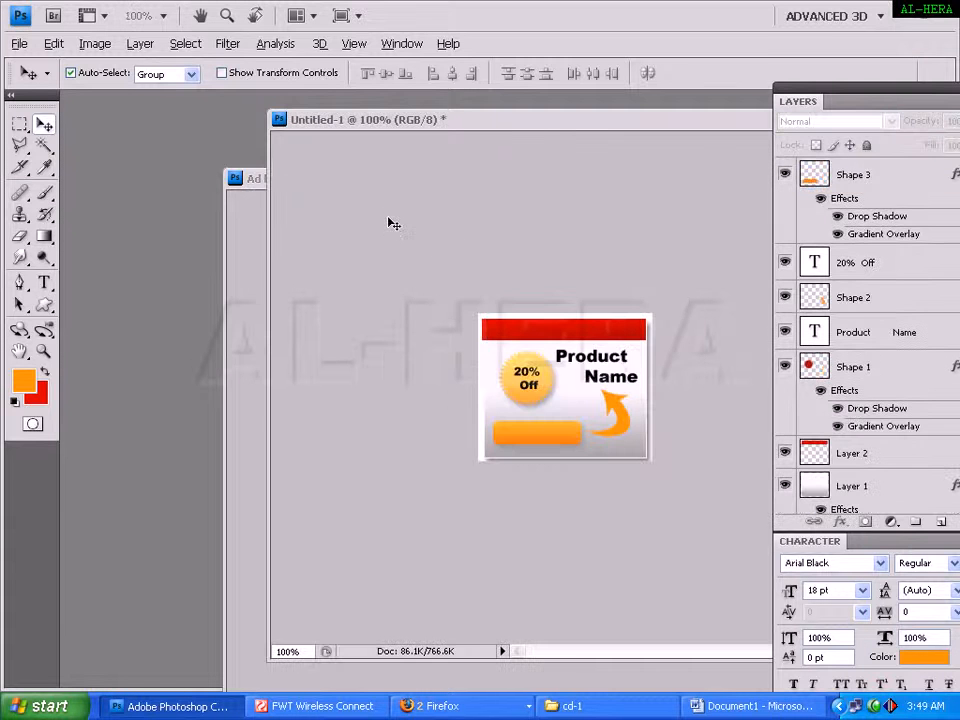
Copy the "Buy now !" text from Ad banner3.psd onto the orange button in the new document.
{"action": "left_click", "coordinate": [258, 192]}
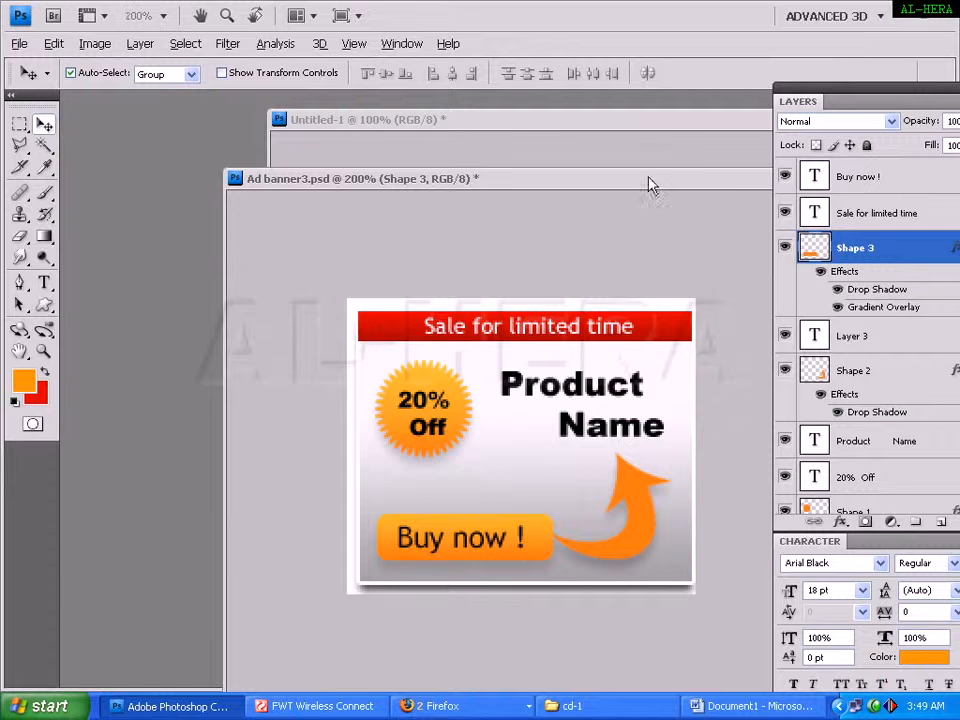
{"action": "left_click_drag", "start_coordinate": [649, 185], "coordinate": [332, 167]}
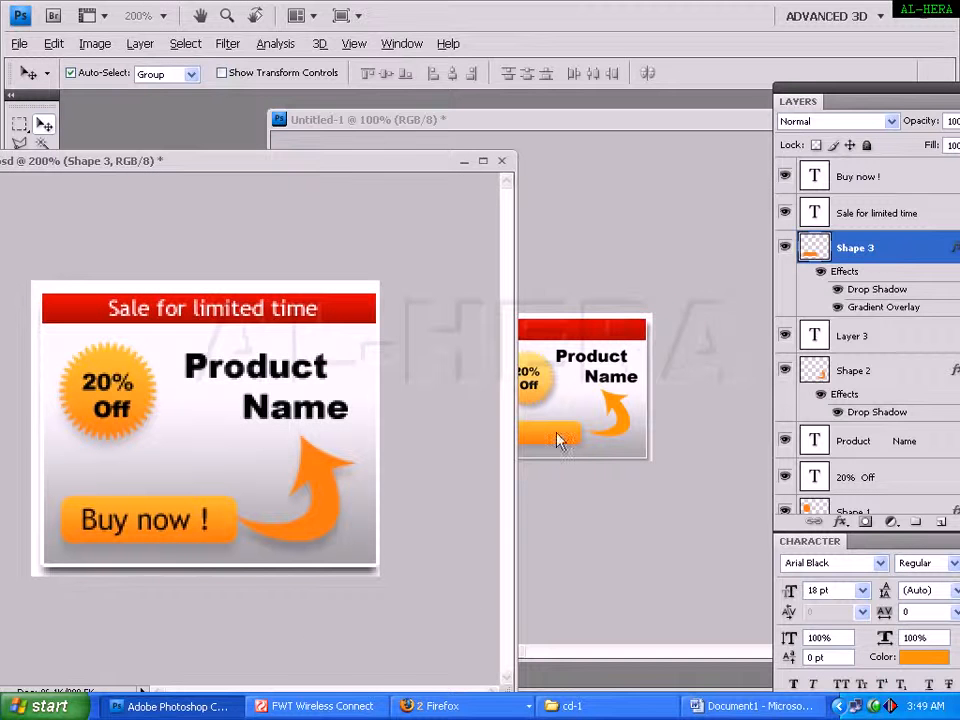
{"action": "left_click", "coordinate": [167, 533]}
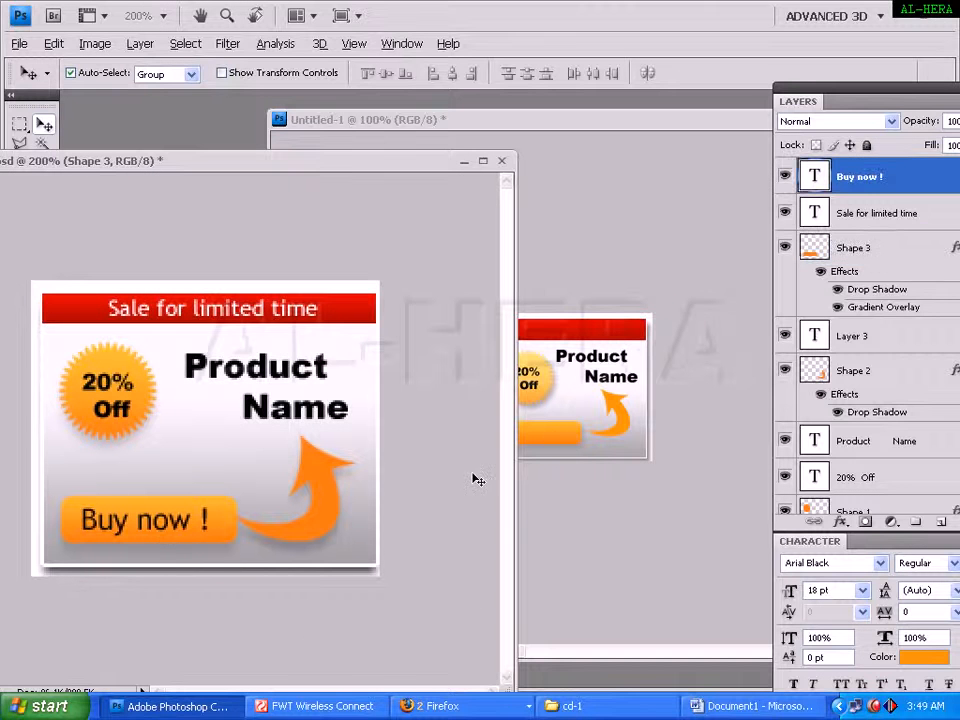
{"action": "left_click_drag", "start_coordinate": [552, 433], "coordinate": [553, 437]}
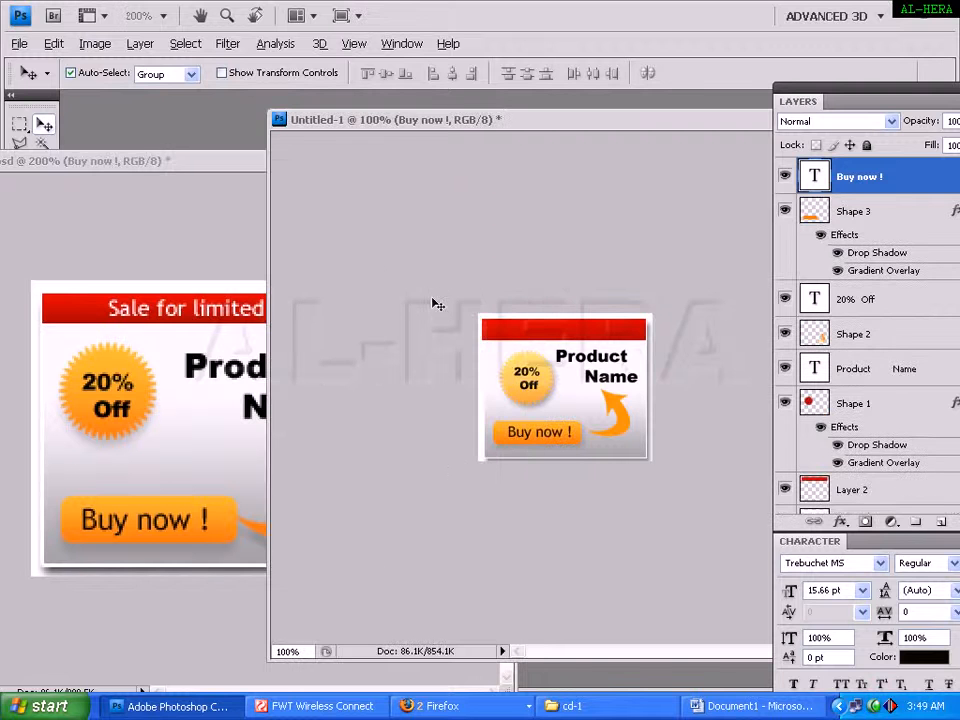
Maximize the new document and examine the banner at 200% and 100% zoom, then restore its window.
{"action": "left_click_drag", "start_coordinate": [543, 125], "coordinate": [374, 128]}
{"action": "double_click", "coordinate": [371, 128]}
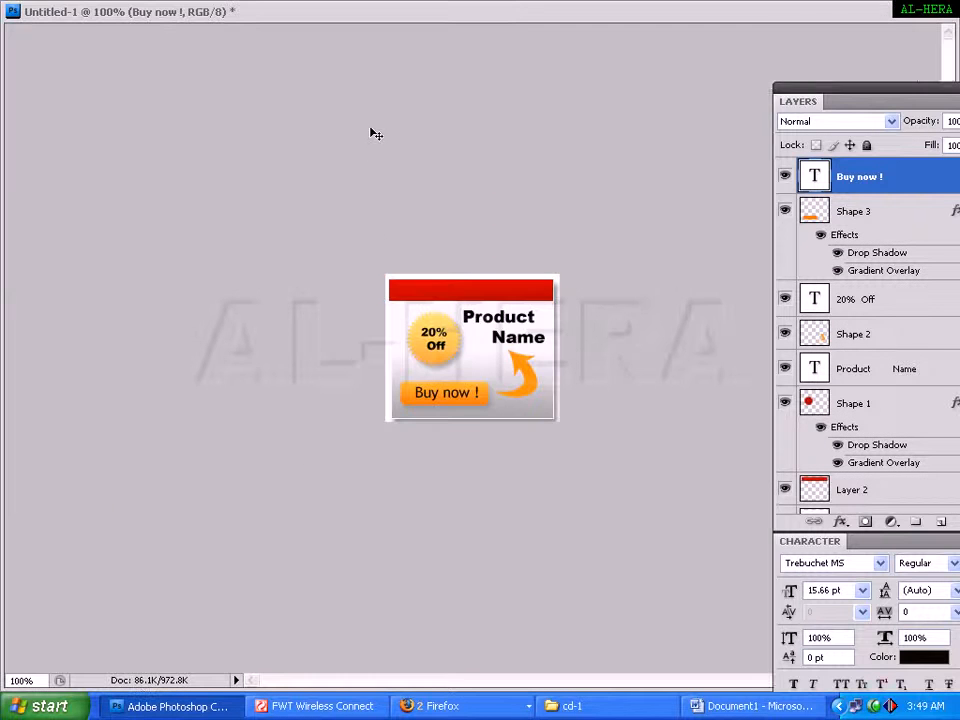
{"action": "key", "text": "ctrl+plus"}
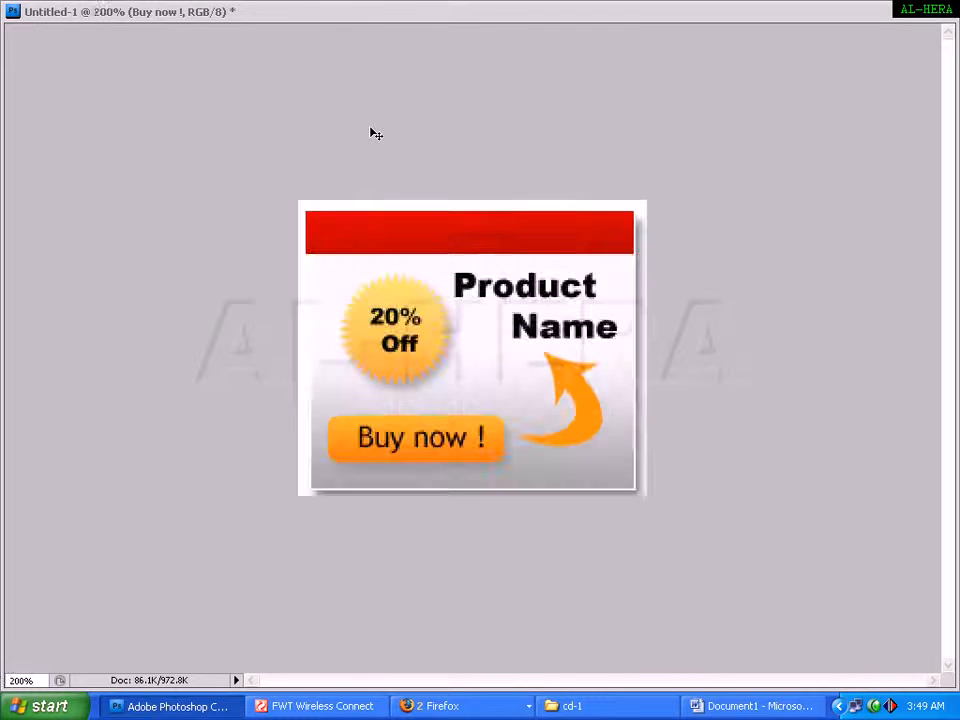
{"action": "key", "text": "ctrl+minus"}
{"action": "key", "text": "Tab"}
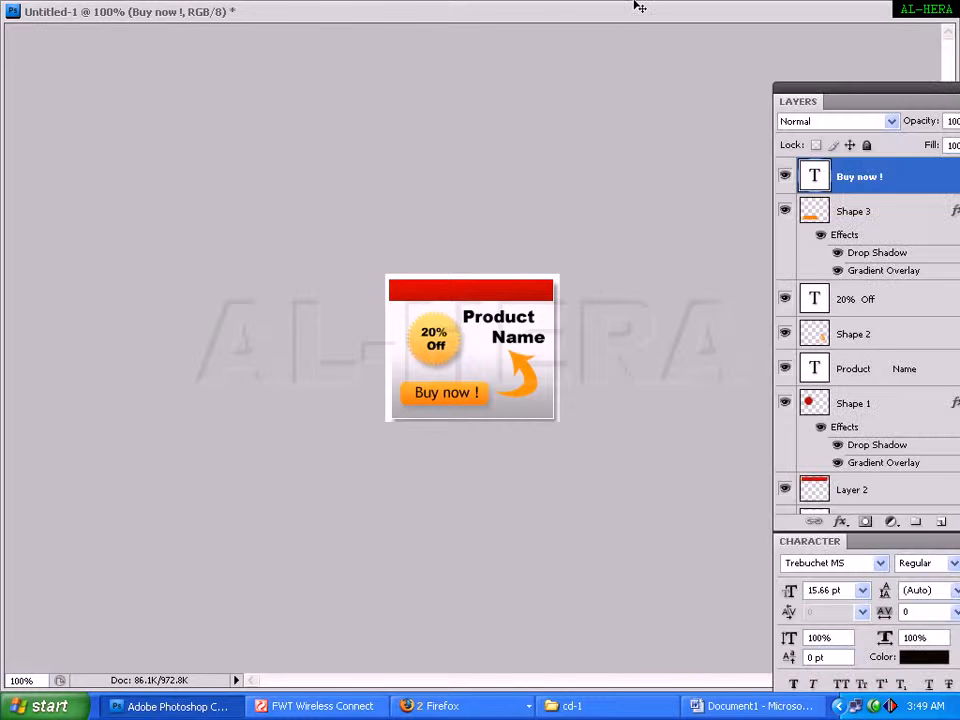
{"action": "key", "text": "Tab"}
{"action": "key", "text": "Tab"}
{"action": "key", "text": "Tab"}
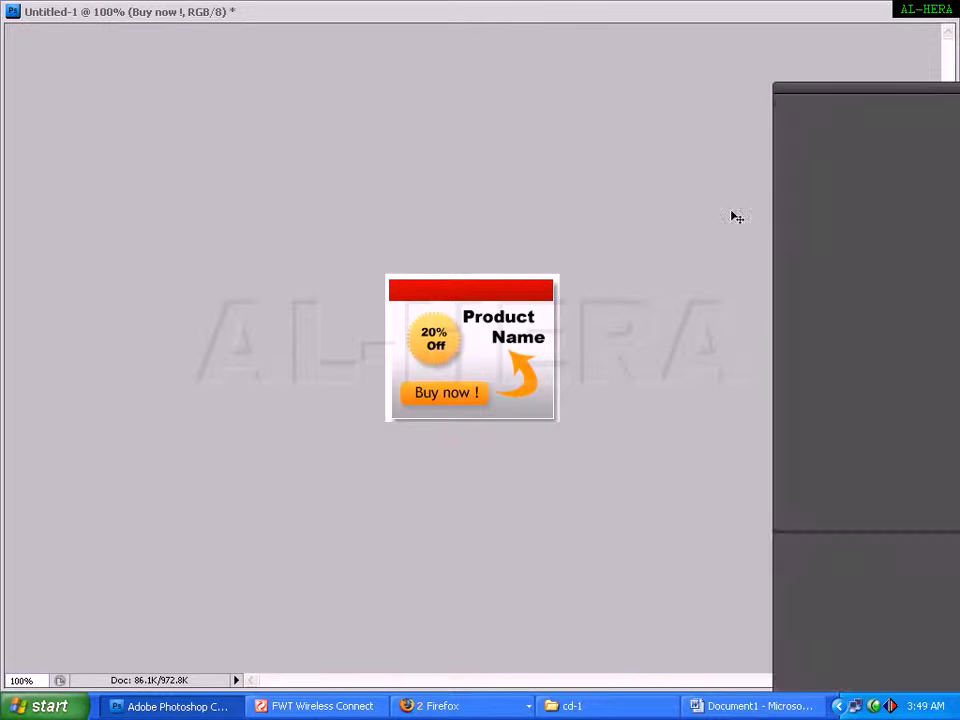
{"action": "key", "text": "Tab"}
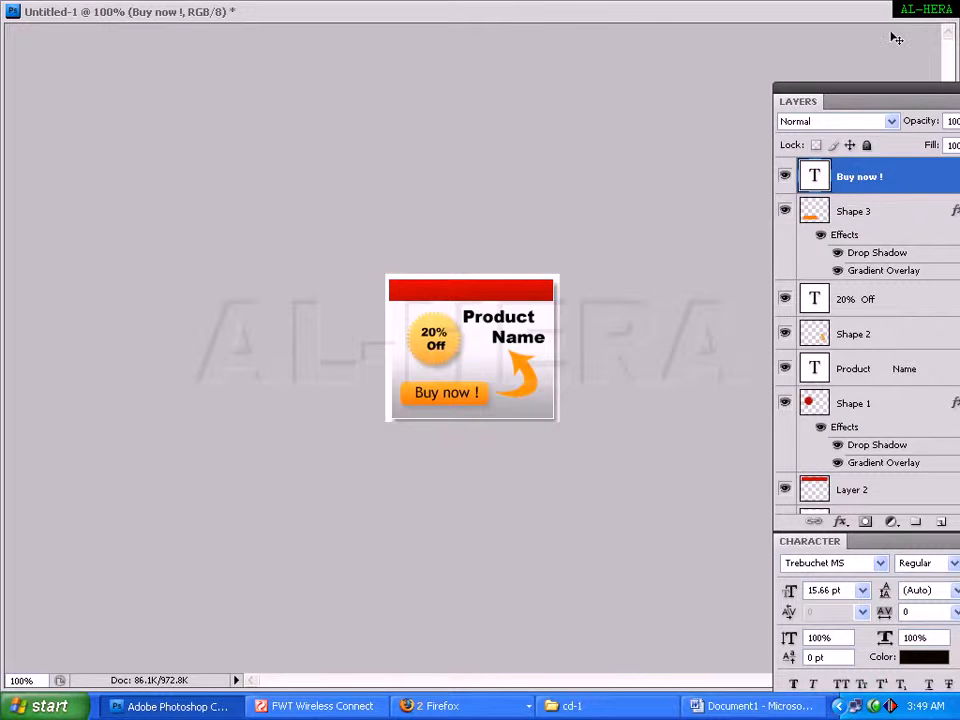
{"action": "key", "text": "f"}
Copy the "Sale for limited time" text from Ad banner3.psd onto the red bar of the new banner.
{"action": "left_click", "coordinate": [70, 316]}
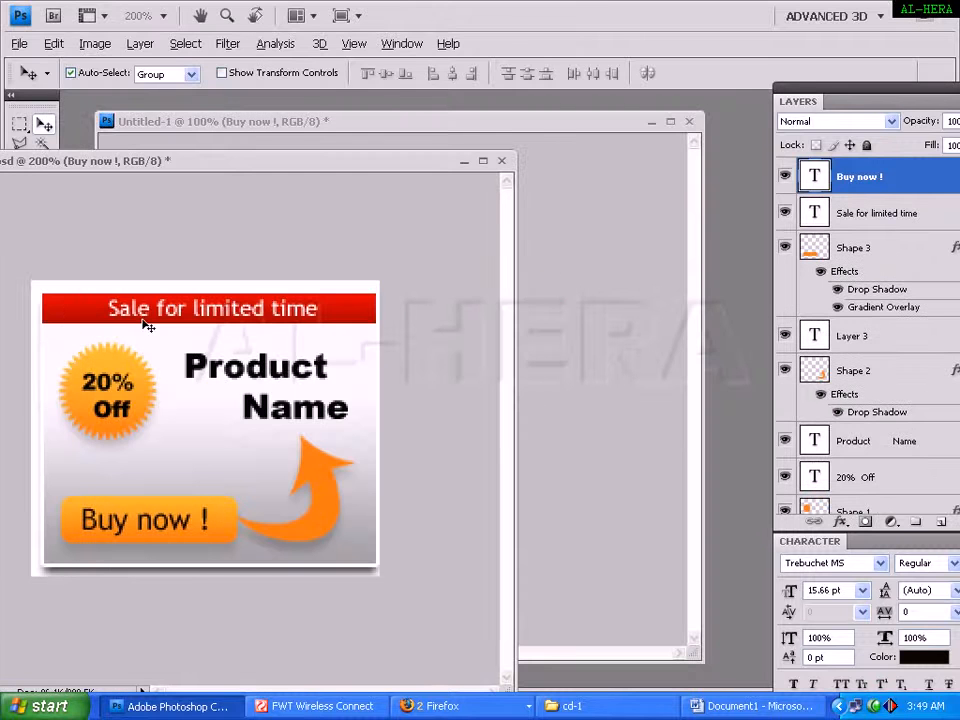
{"action": "left_click", "coordinate": [310, 312]}
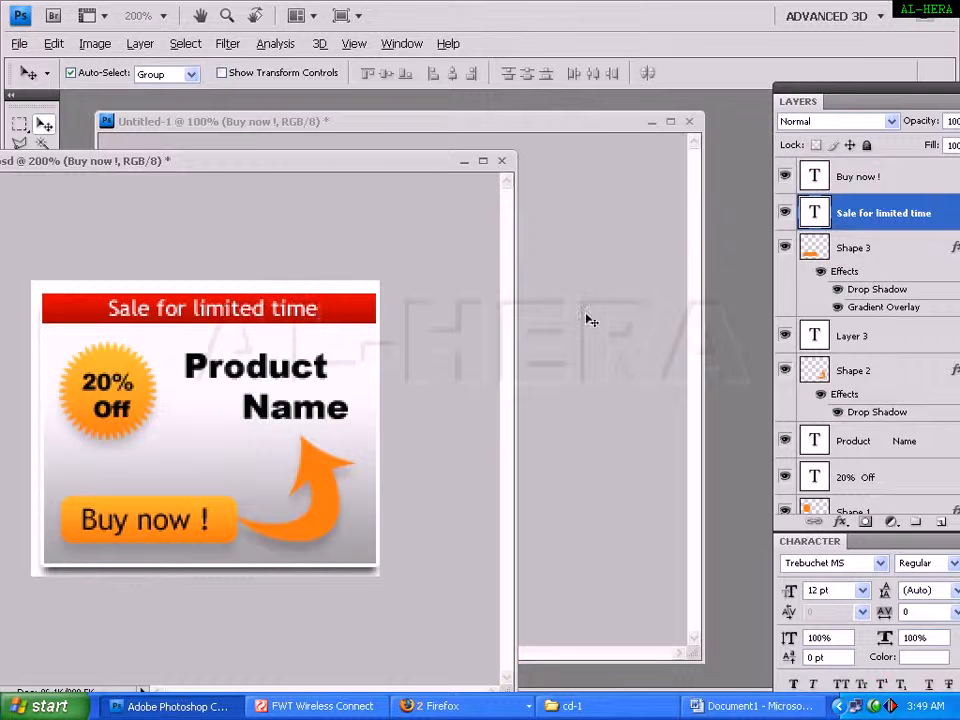
{"action": "left_click", "coordinate": [565, 130]}
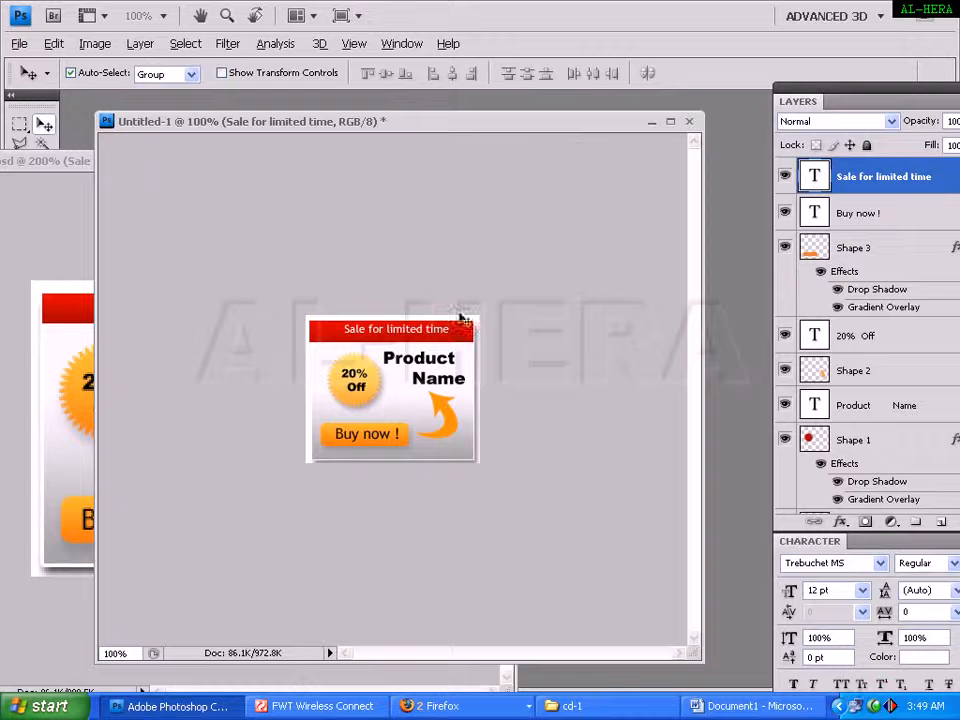
Maximize the new document window and compare the completed banner's appearance at different zoom levels.
{"action": "left_click", "coordinate": [670, 121]}
{"action": "key", "text": "ctrl+plus"}
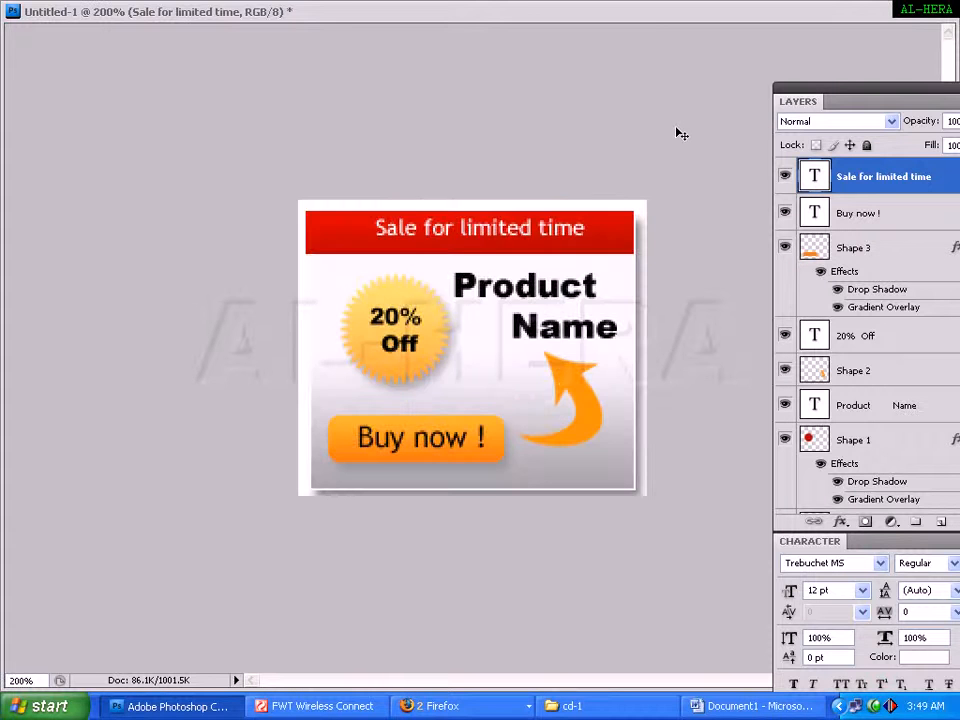
{"action": "key", "text": "ctrl+minus"}
{"action": "key", "text": "ctrl+minus"}
{"action": "key", "text": "ctrl+plus"}
{"action": "key", "text": "ctrl+plus"}
{"action": "key", "text": "ctrl+minus"}
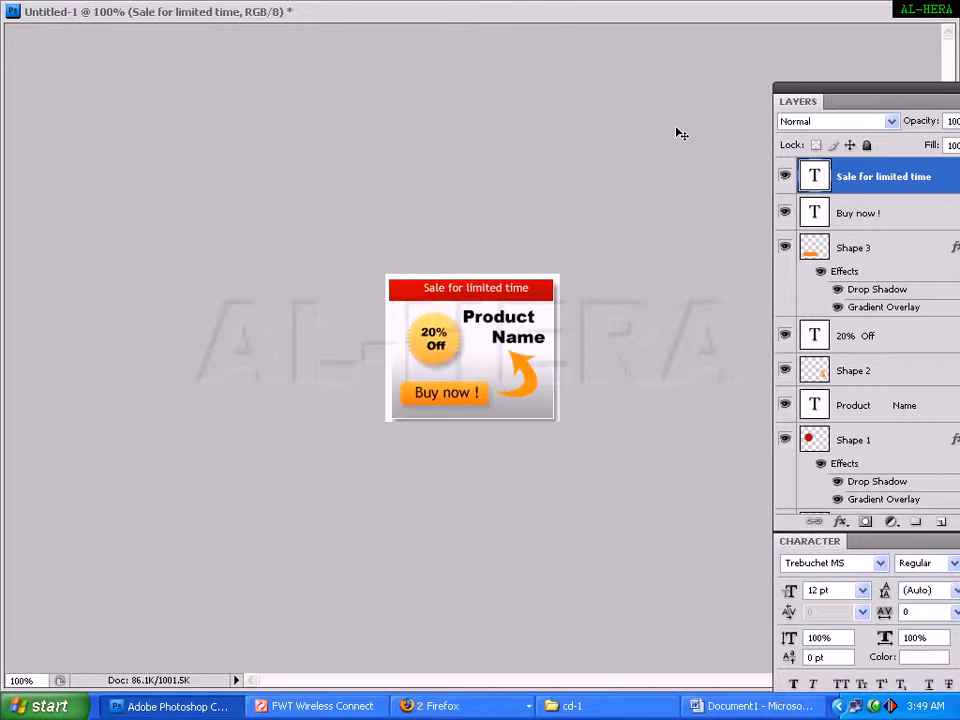